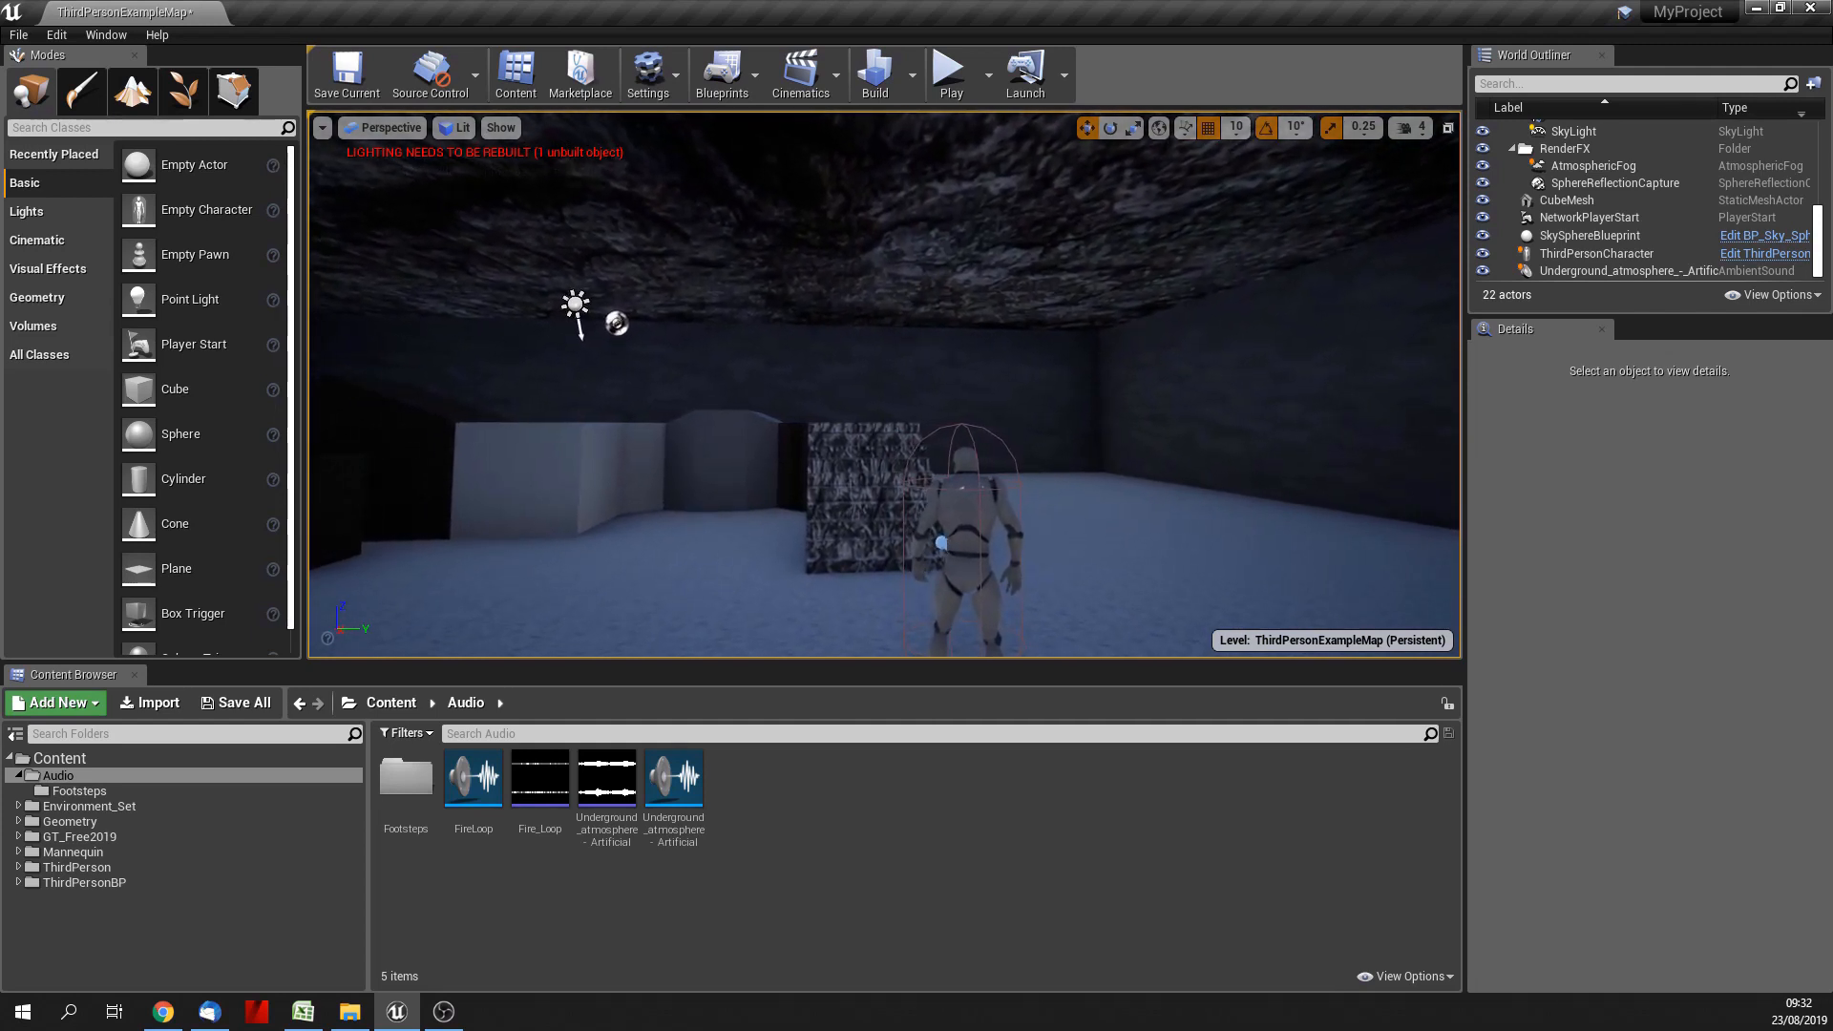
Step: Open the Underground_atmosphere_-_Artificial_Tunnel_1_-_Loop_Cue sound cue from the Audio folder for editing
mouse_move(927, 353)
right_mouse_down()
mouse_move(921, 398)
mouse_move(861, 380)
mouse_move(933, 385)
right_mouse_up()
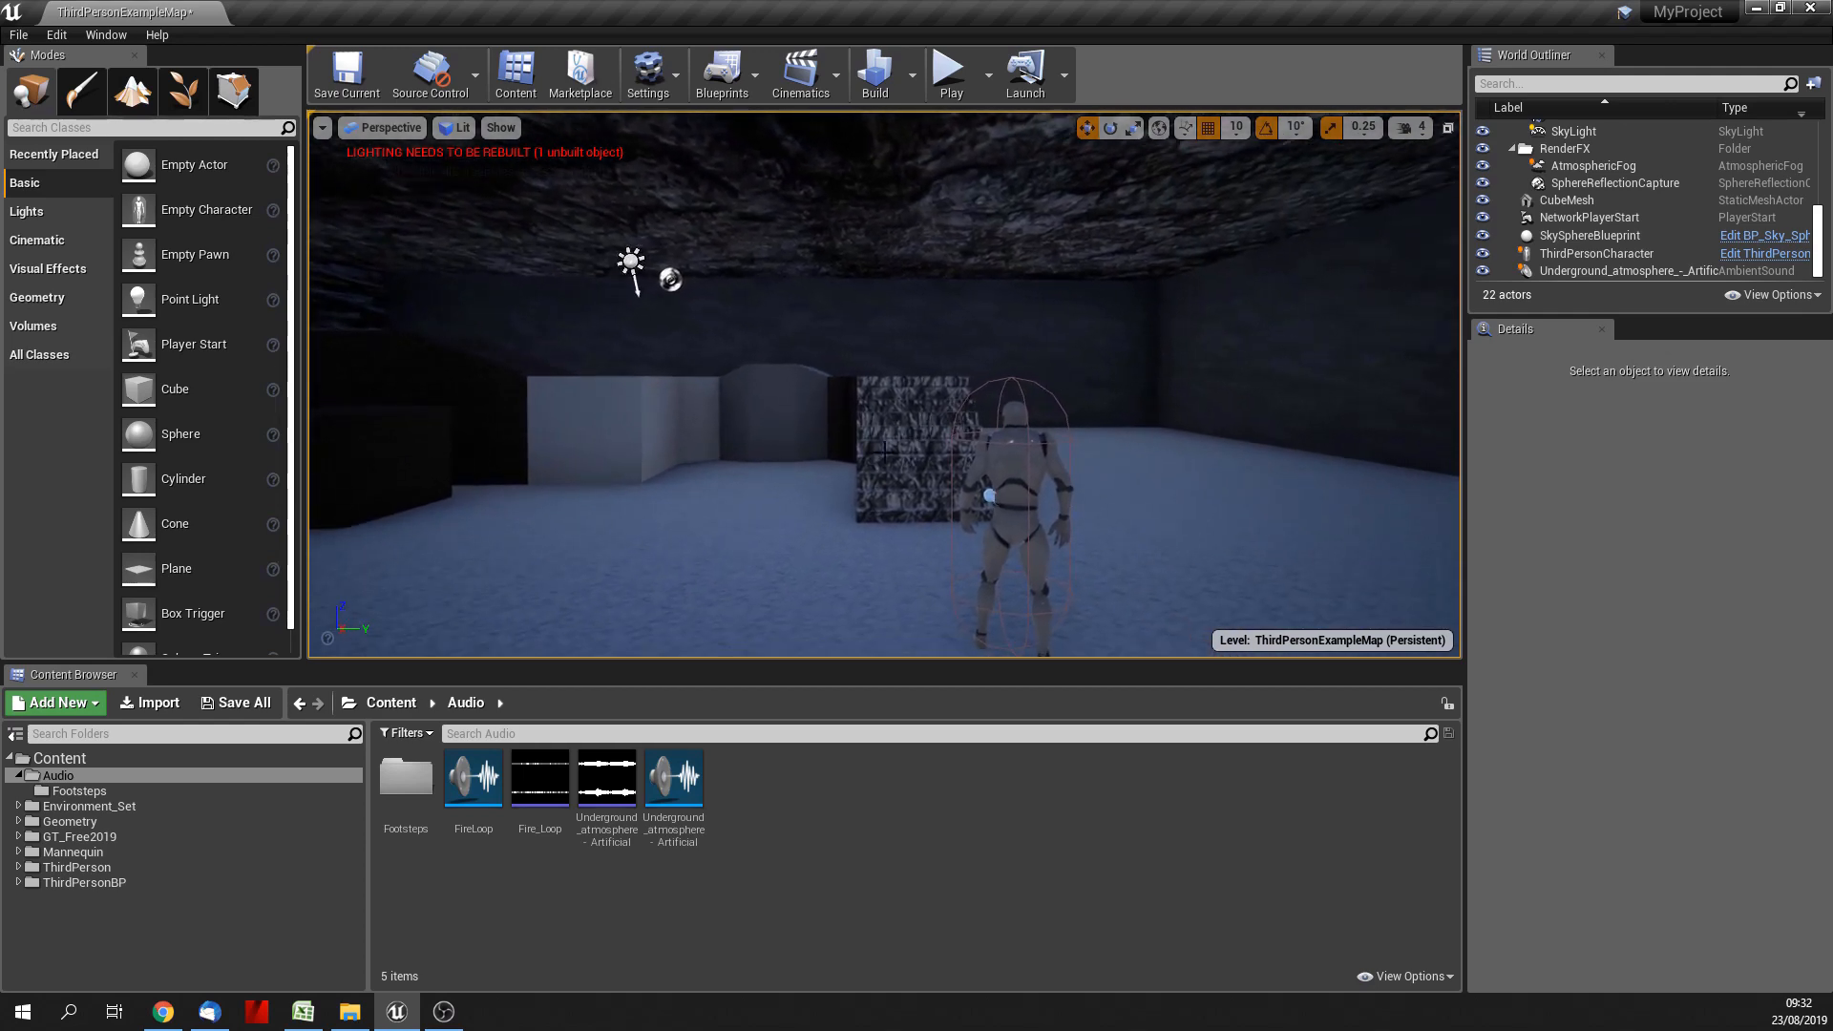
right_click_drag(933, 386, 674, 535)
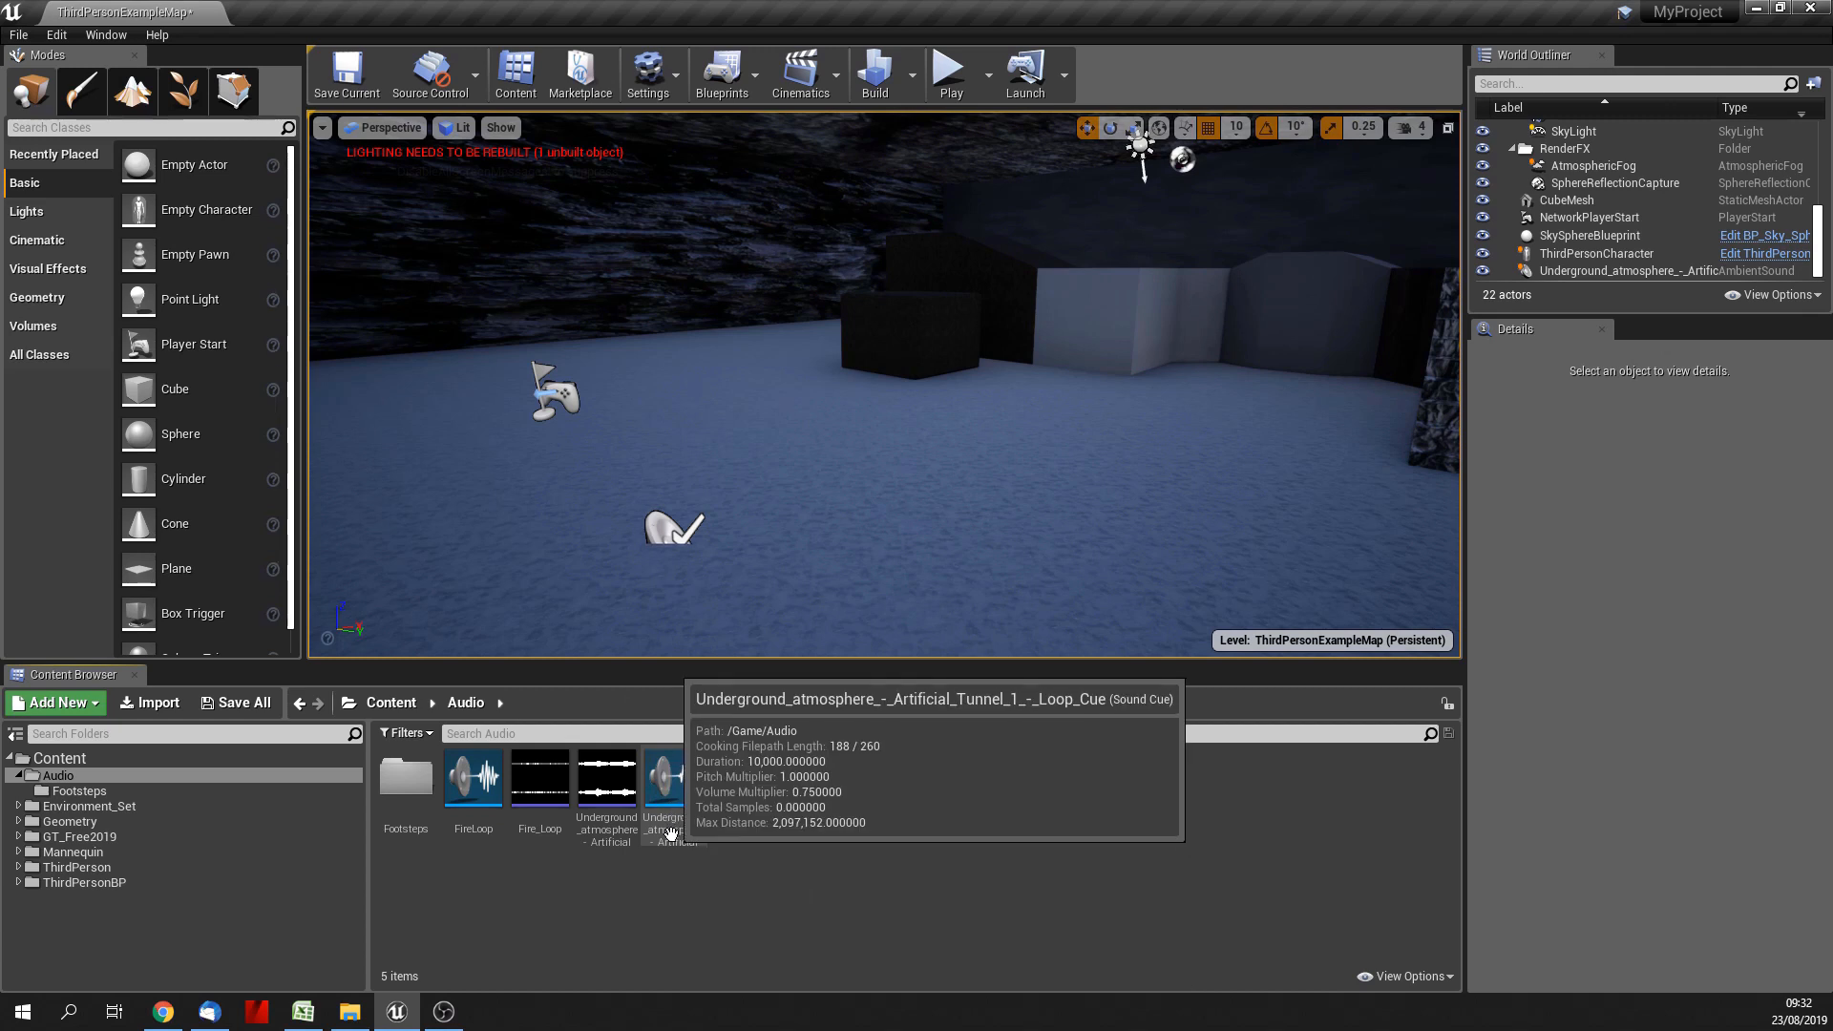
left_click_drag(674, 778, 737, 798)
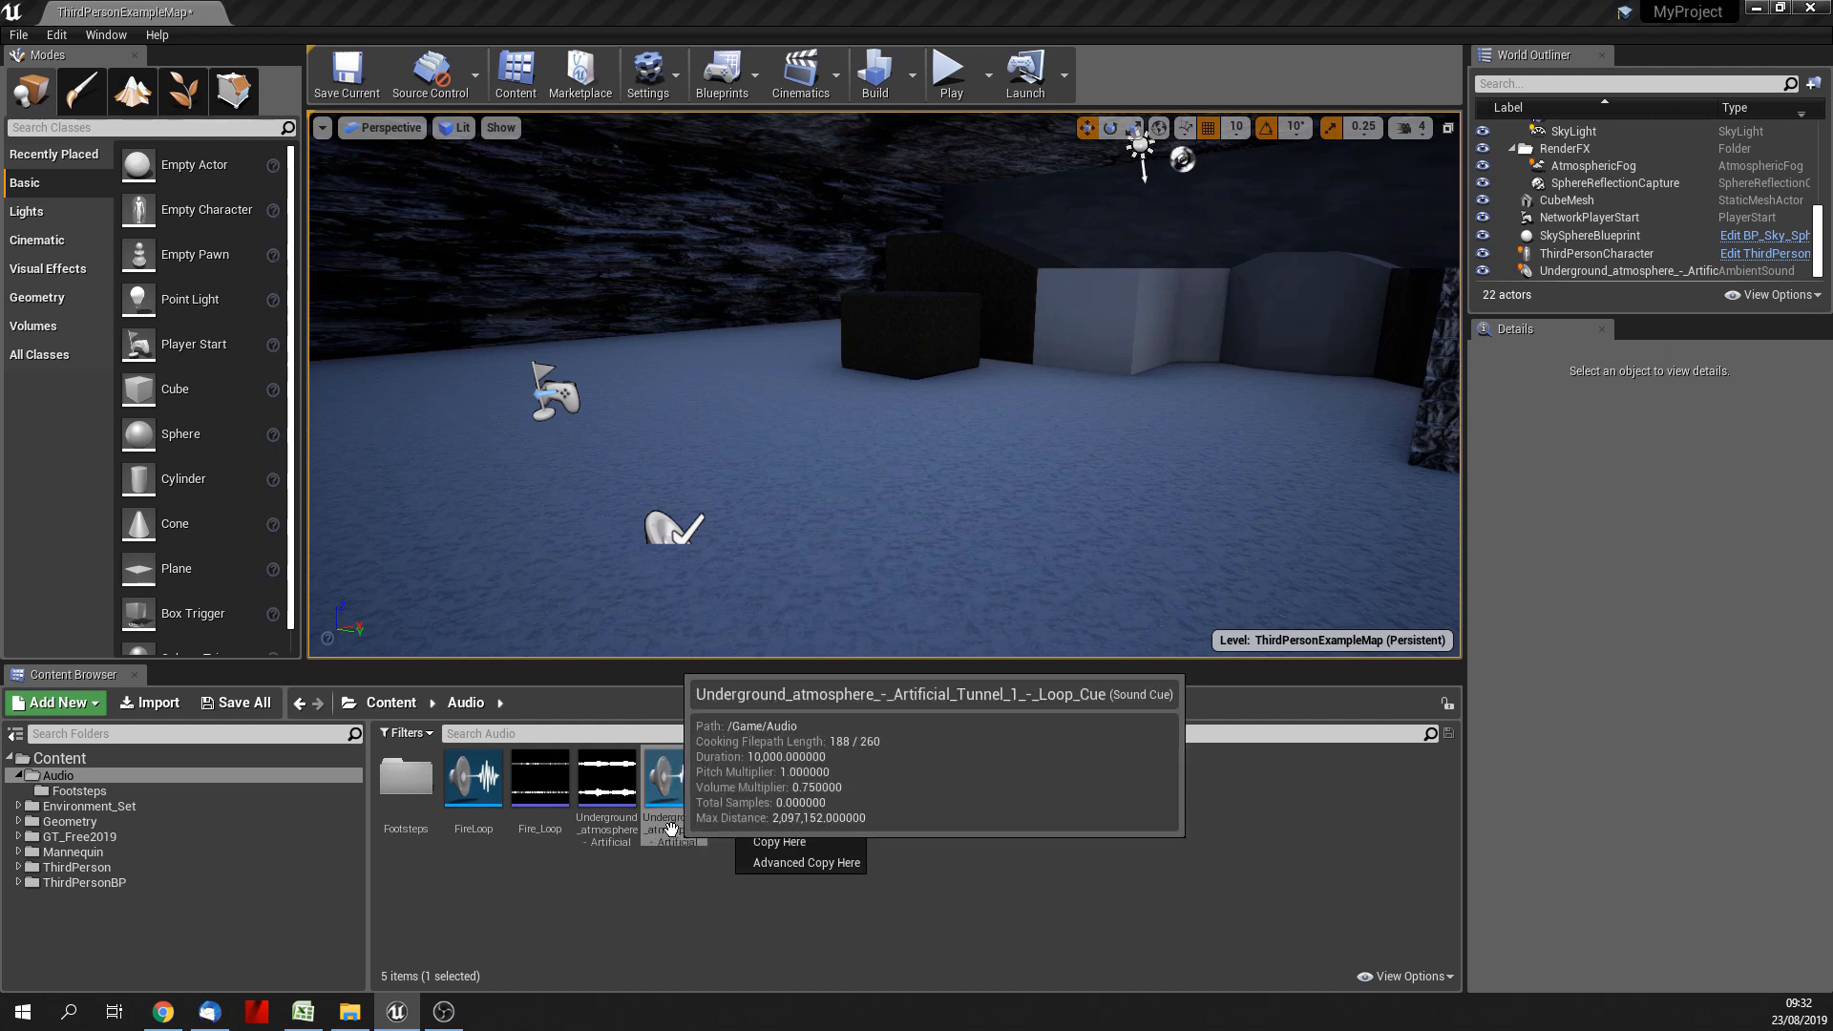
double_click(672, 830)
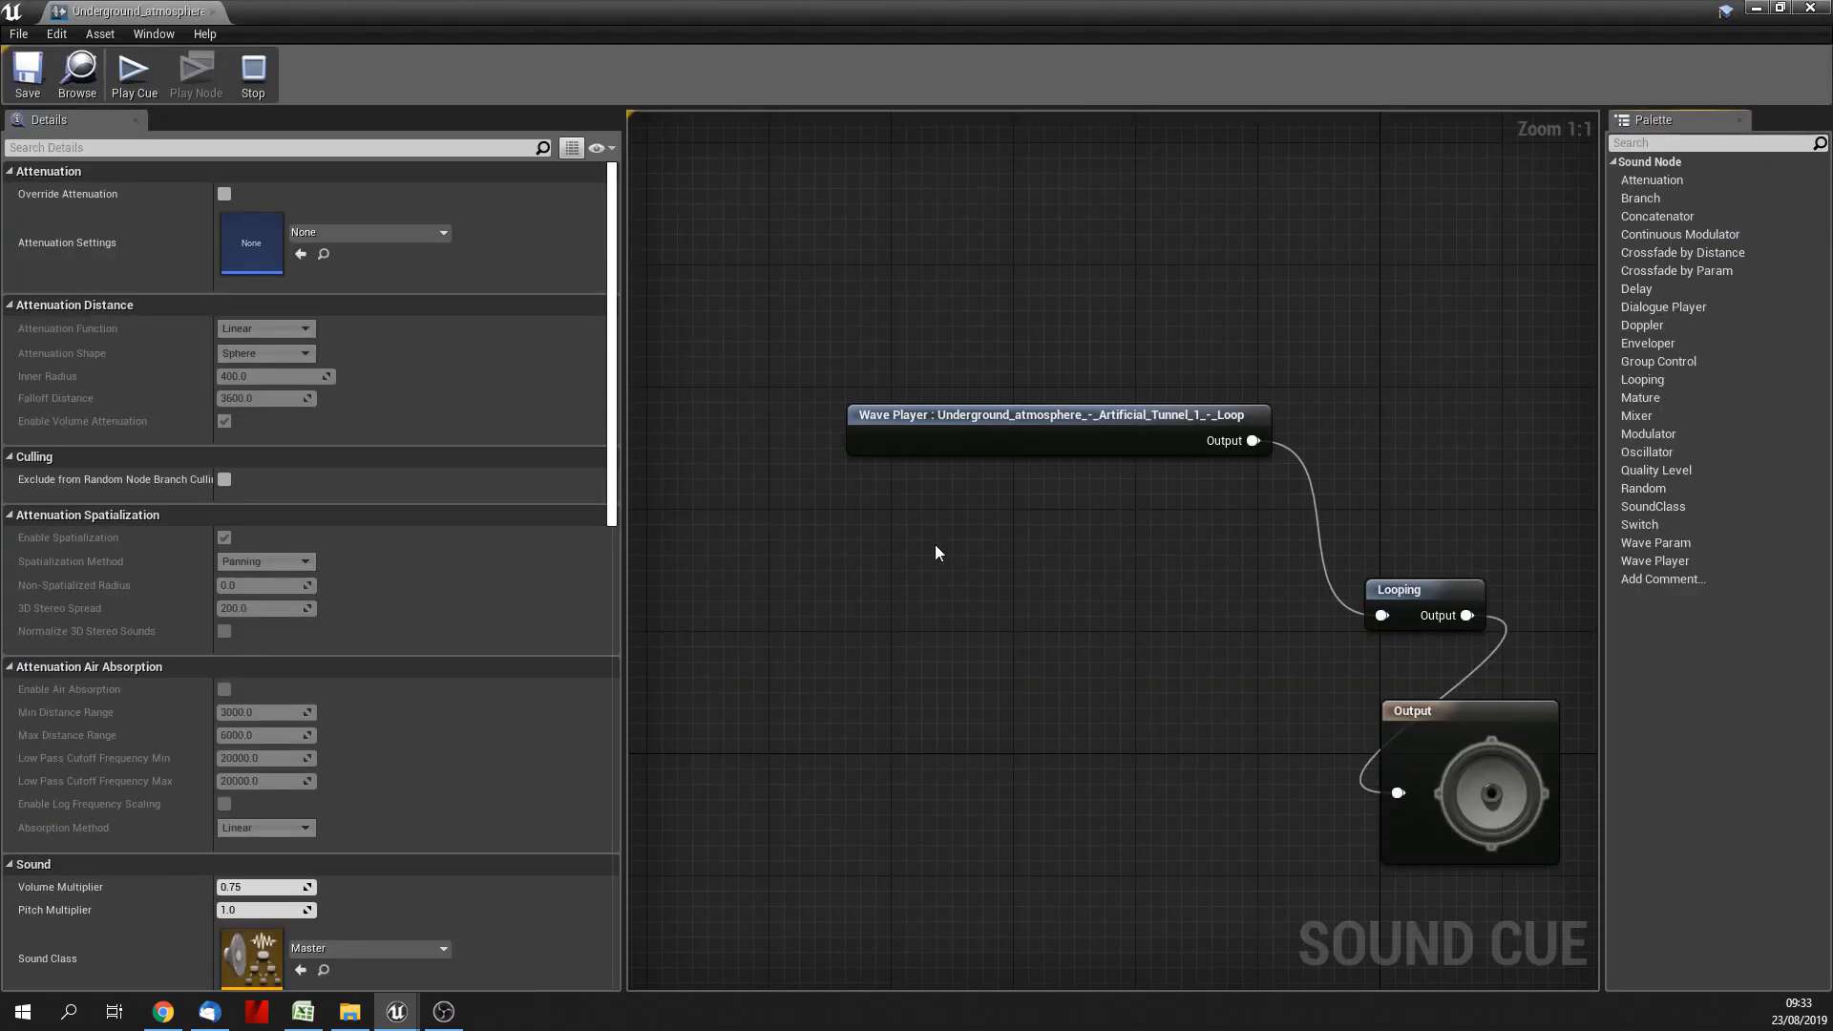
left_click(1779, 11)
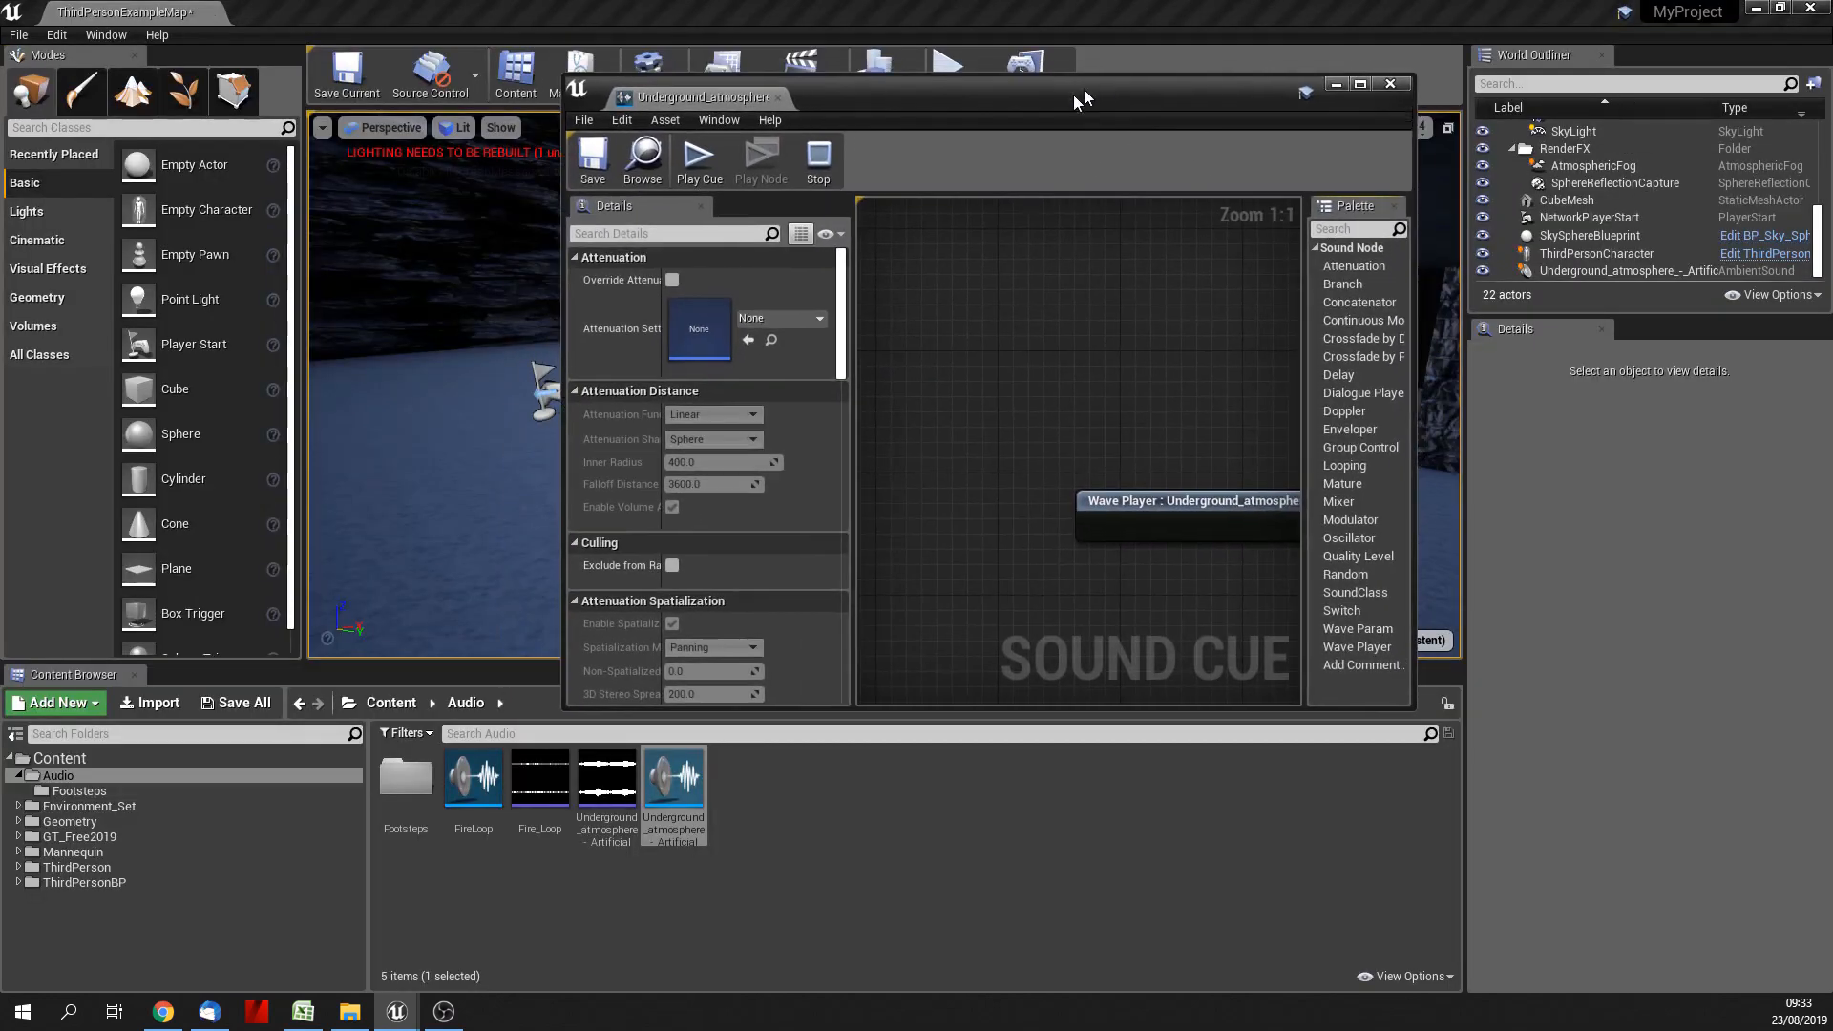
left_click_drag(1073, 94, 845, 177)
left_click_drag(1193, 779, 1526, 864)
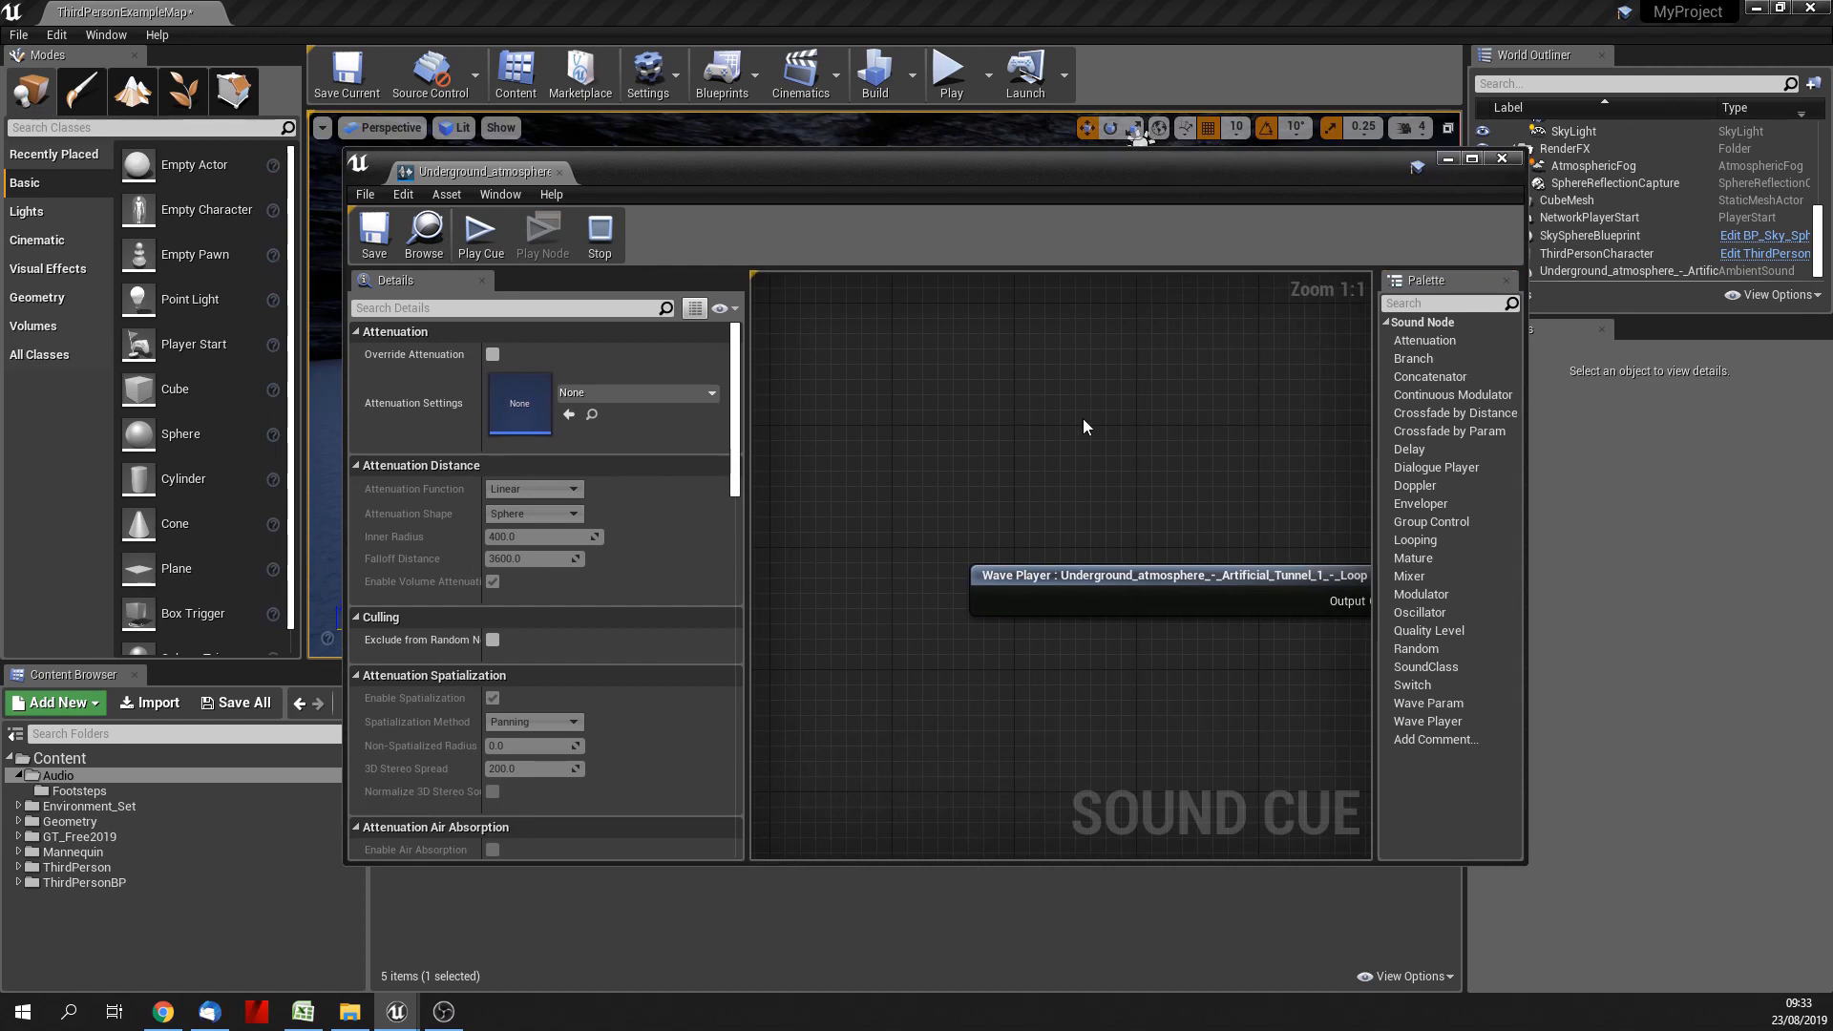
double_click(1110, 182)
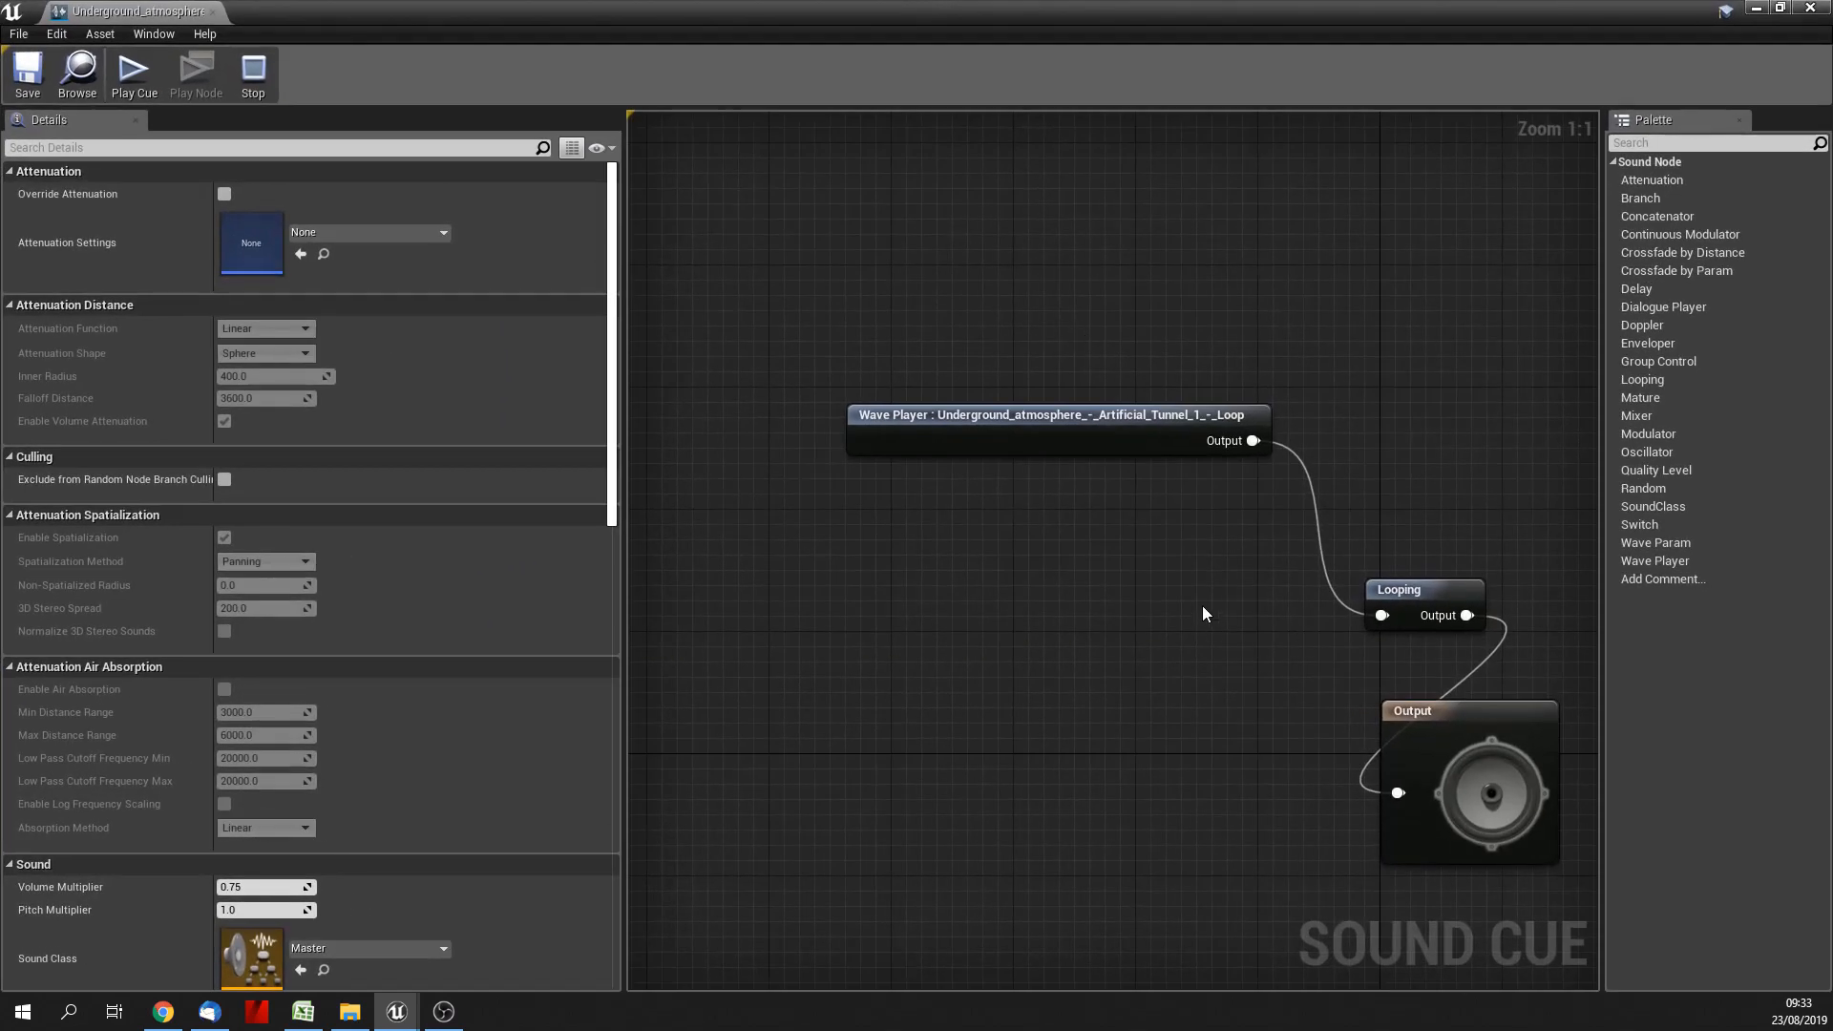
Step: Move the Output node farther from the Looping node and add a second Looping node level with the Wave Player
scroll(1201, 606, "down", 2)
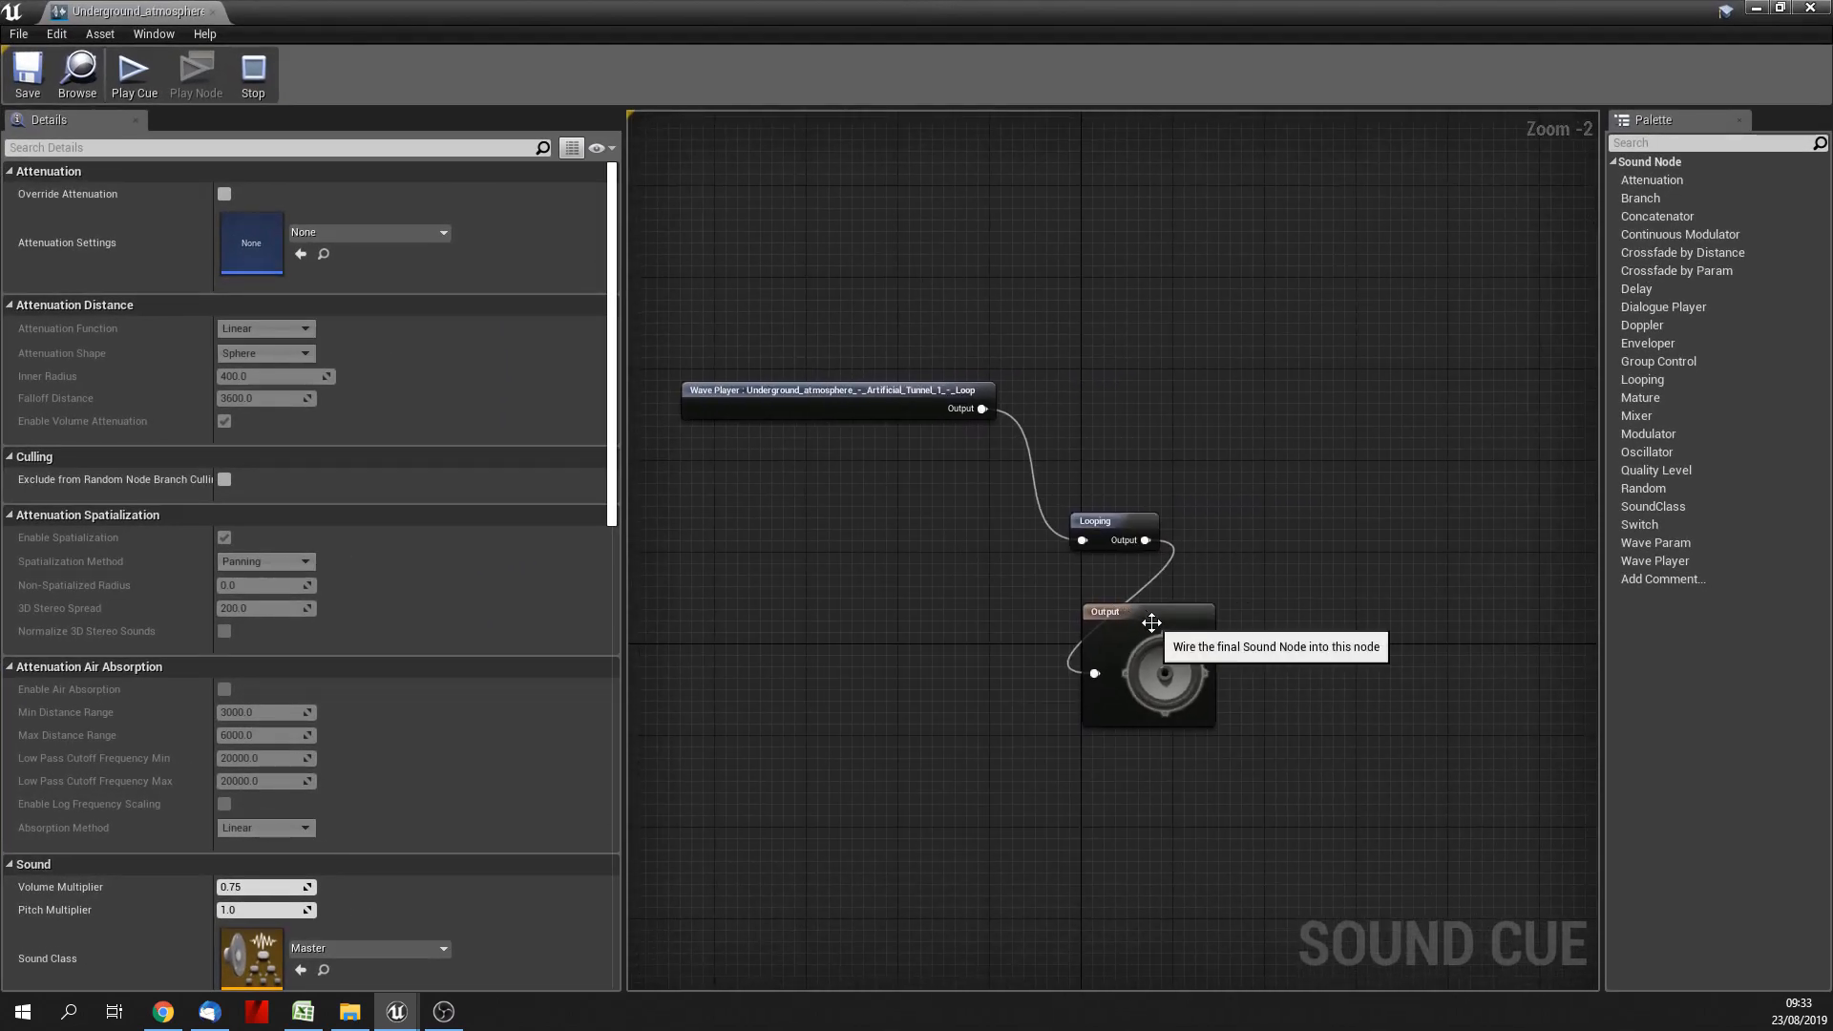
left_click_drag(1151, 622, 1356, 594)
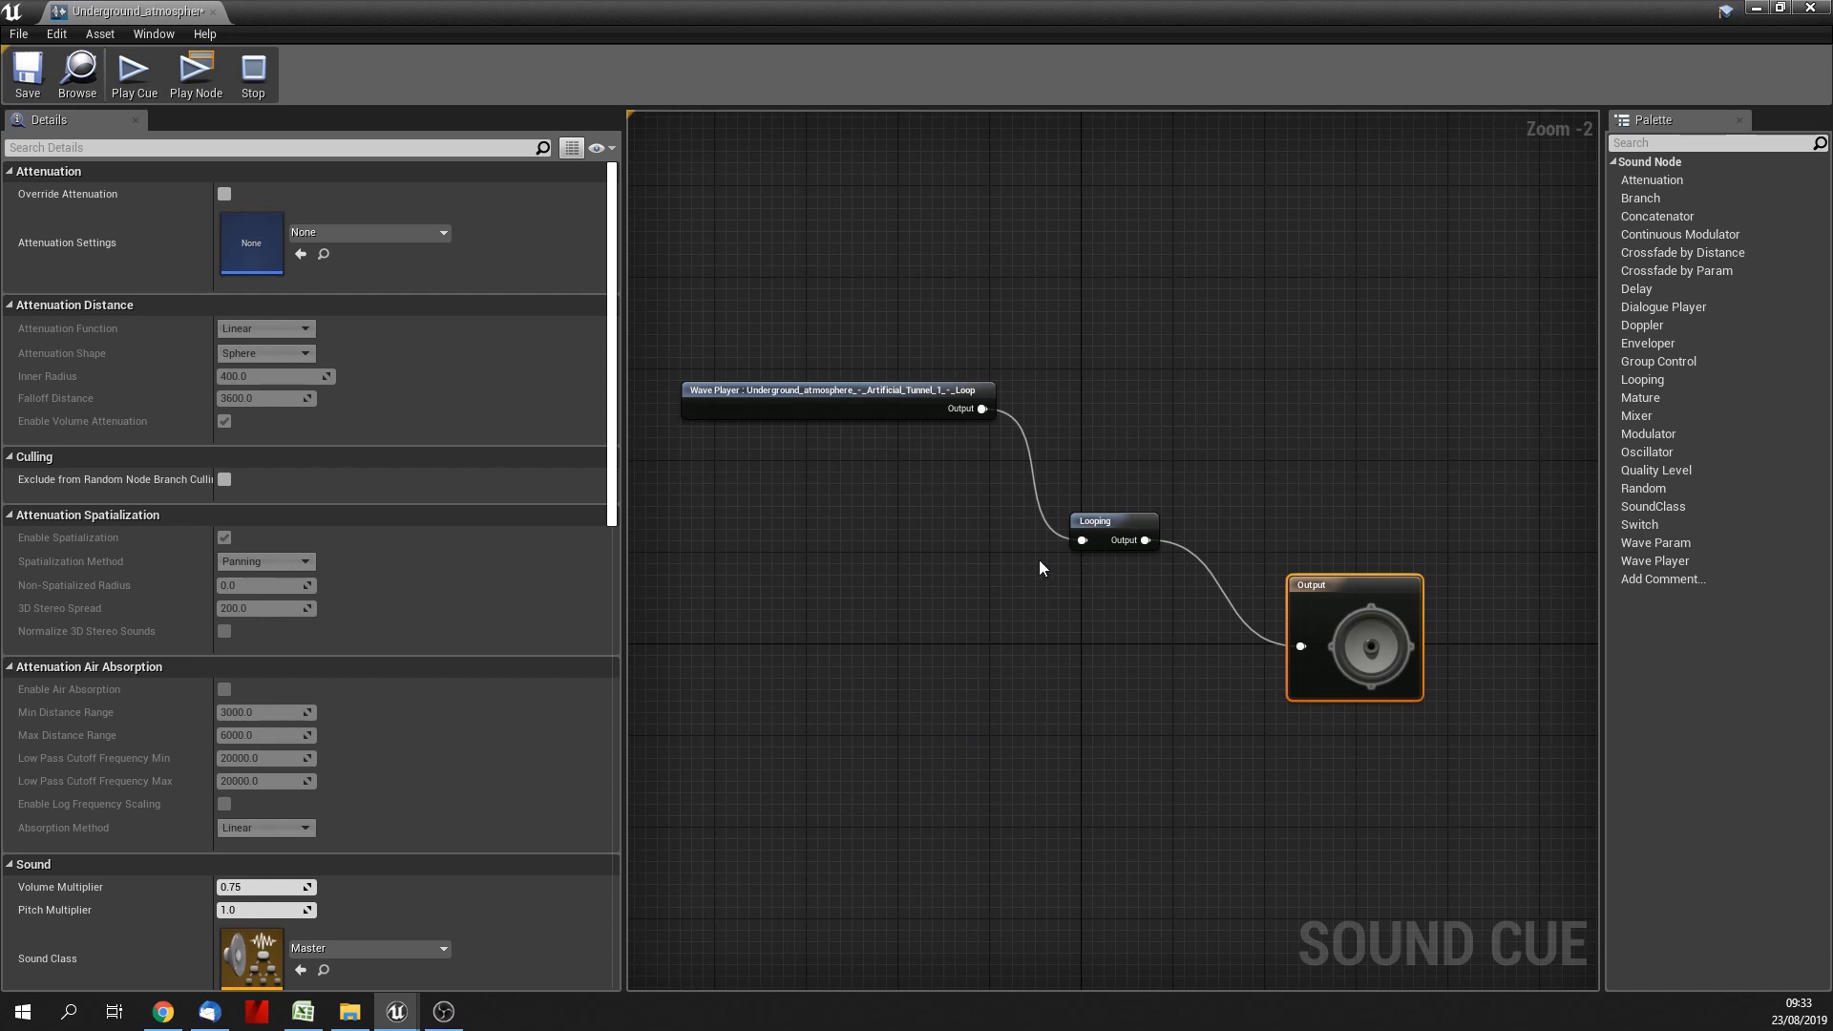
right_click(1180, 397)
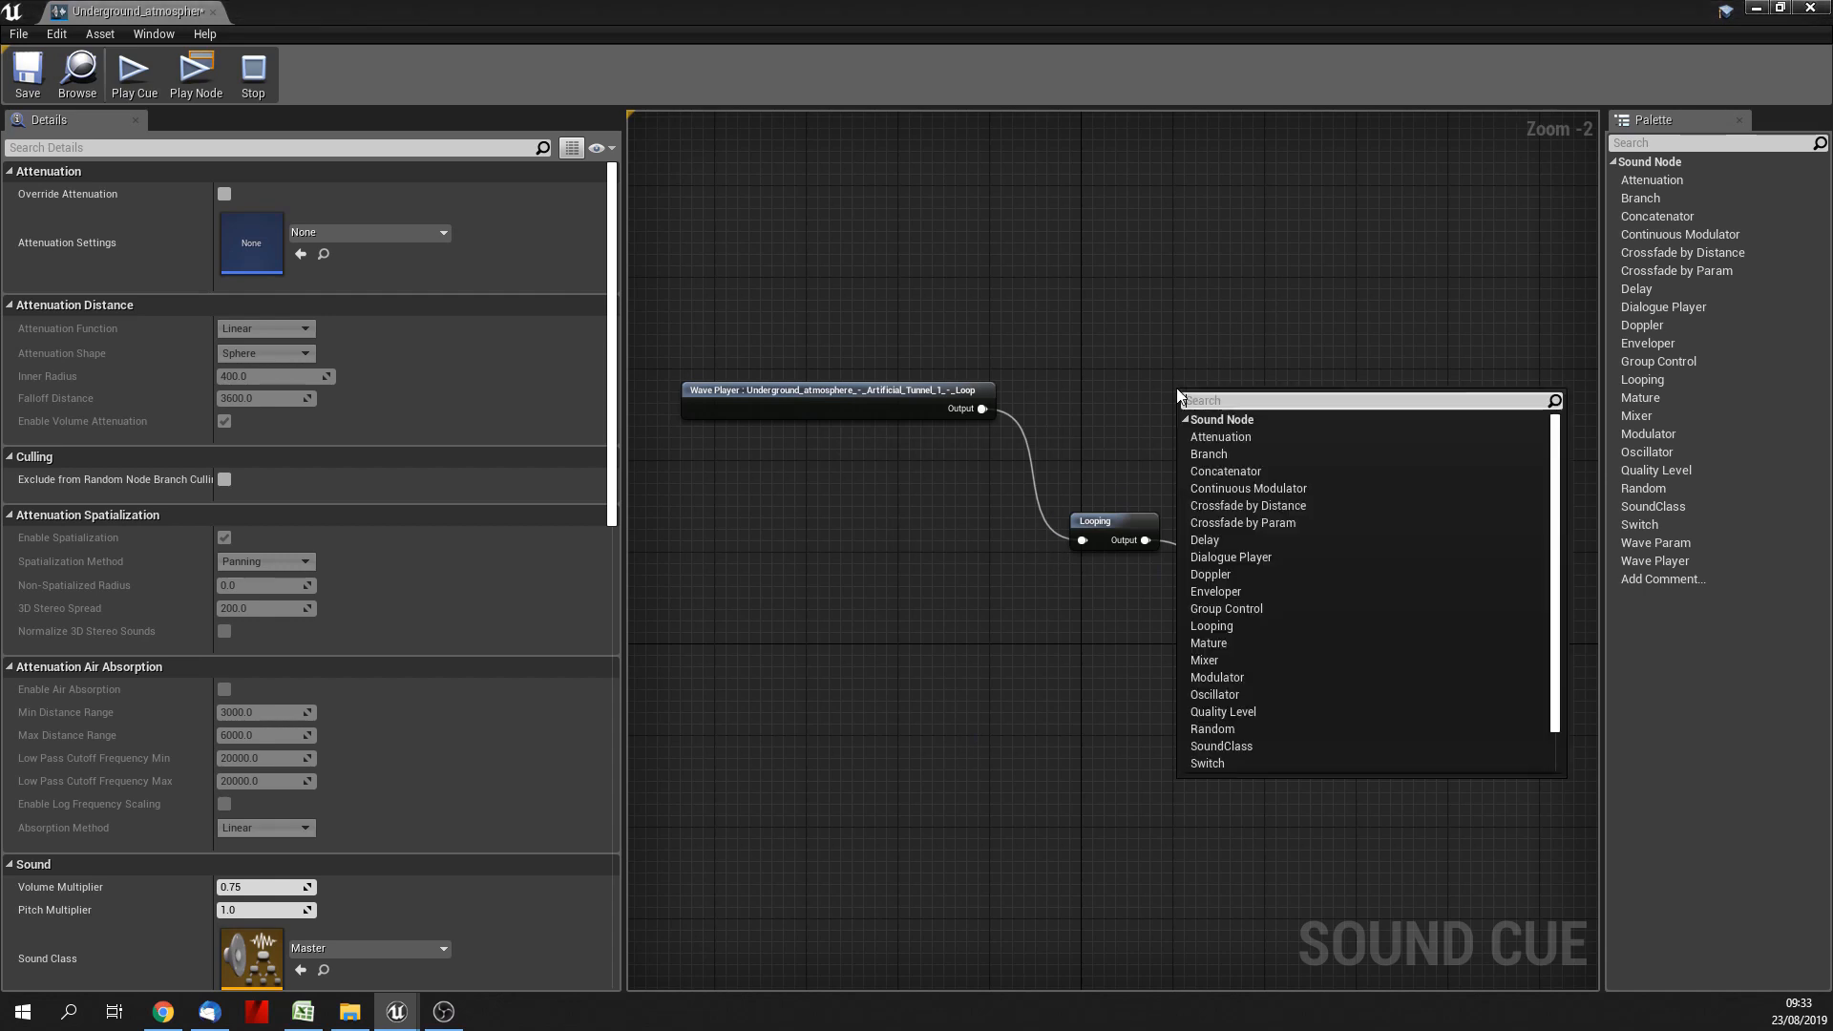
type("loop")
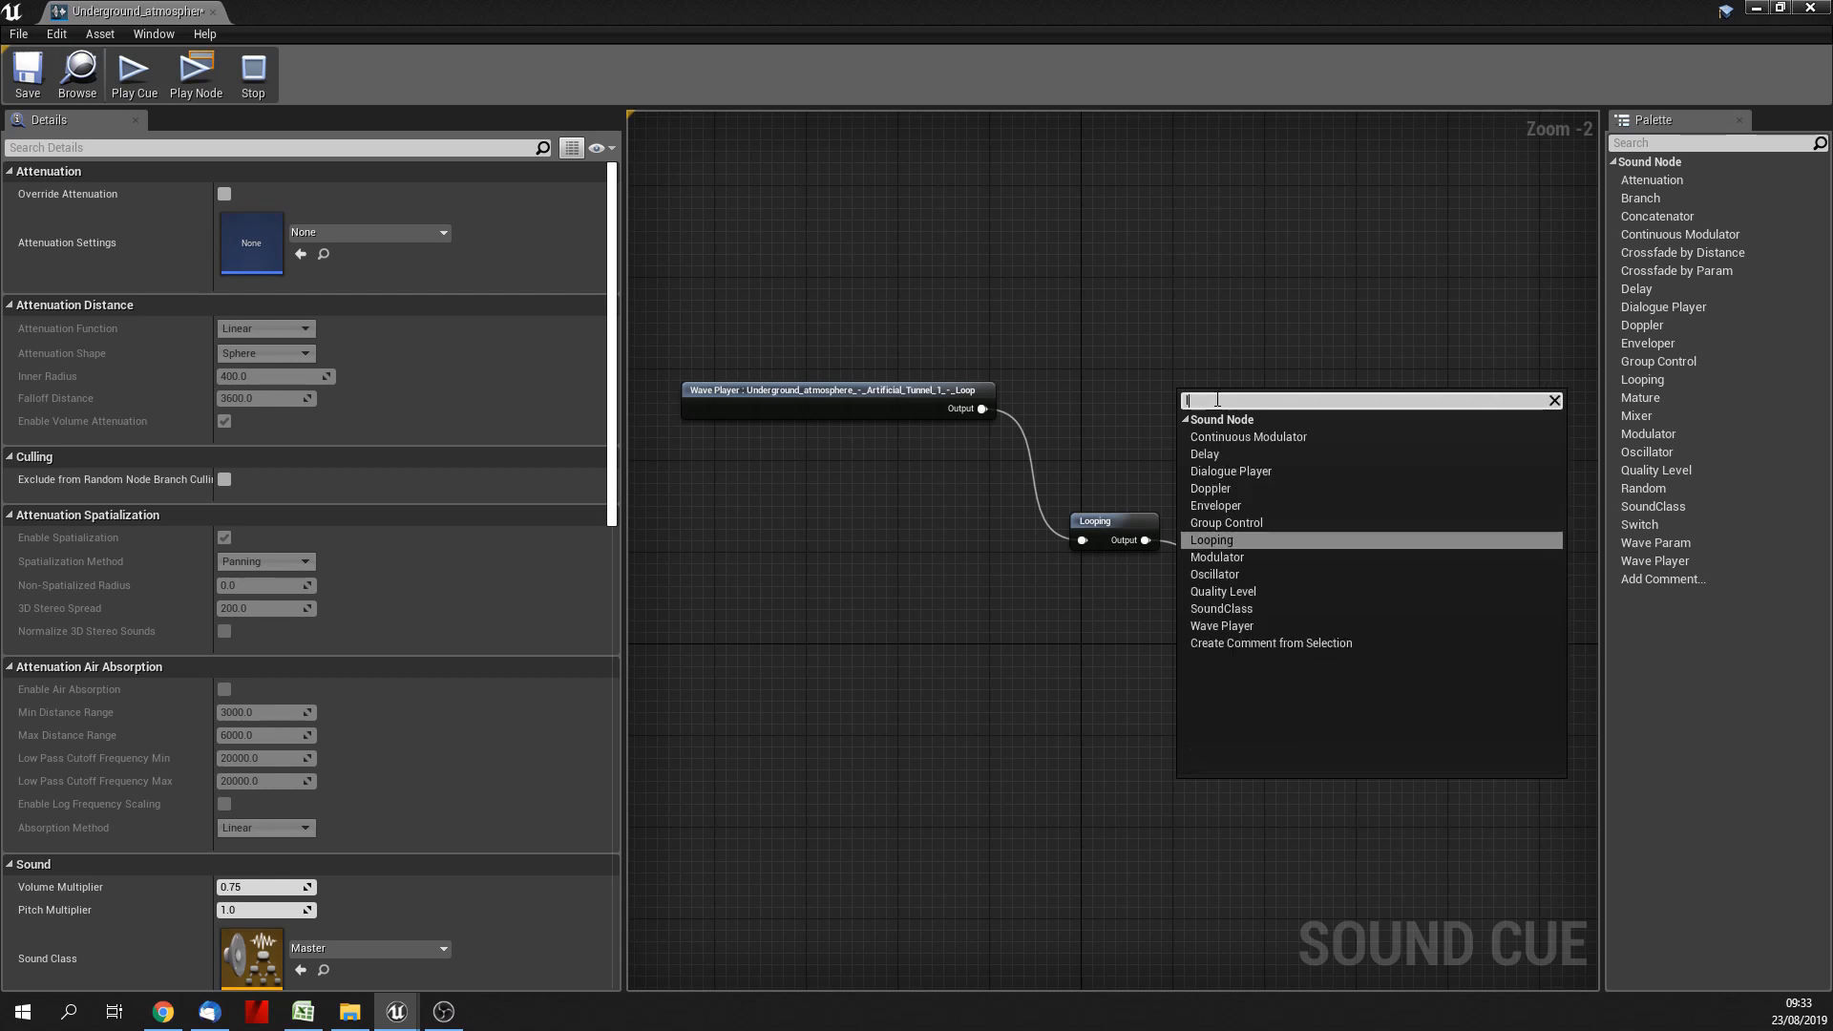
key("Return")
left_click_drag(982, 408, 1125, 398)
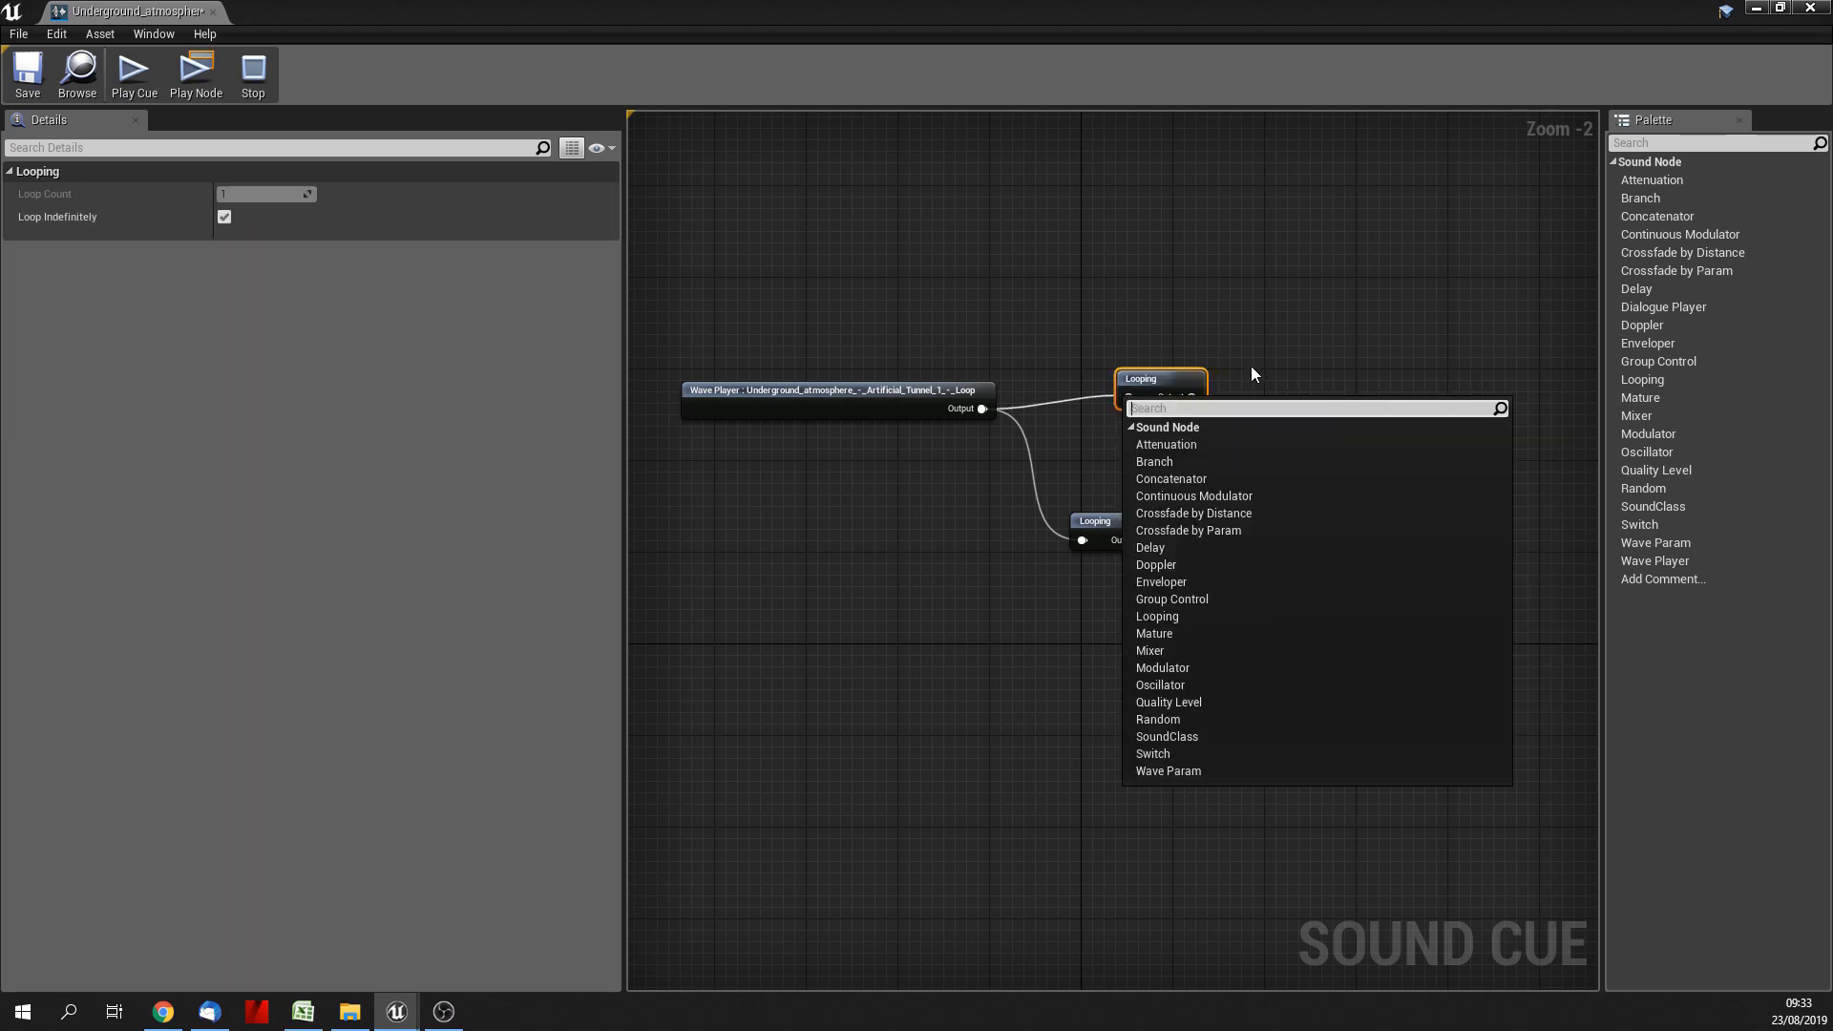
left_click(1252, 373)
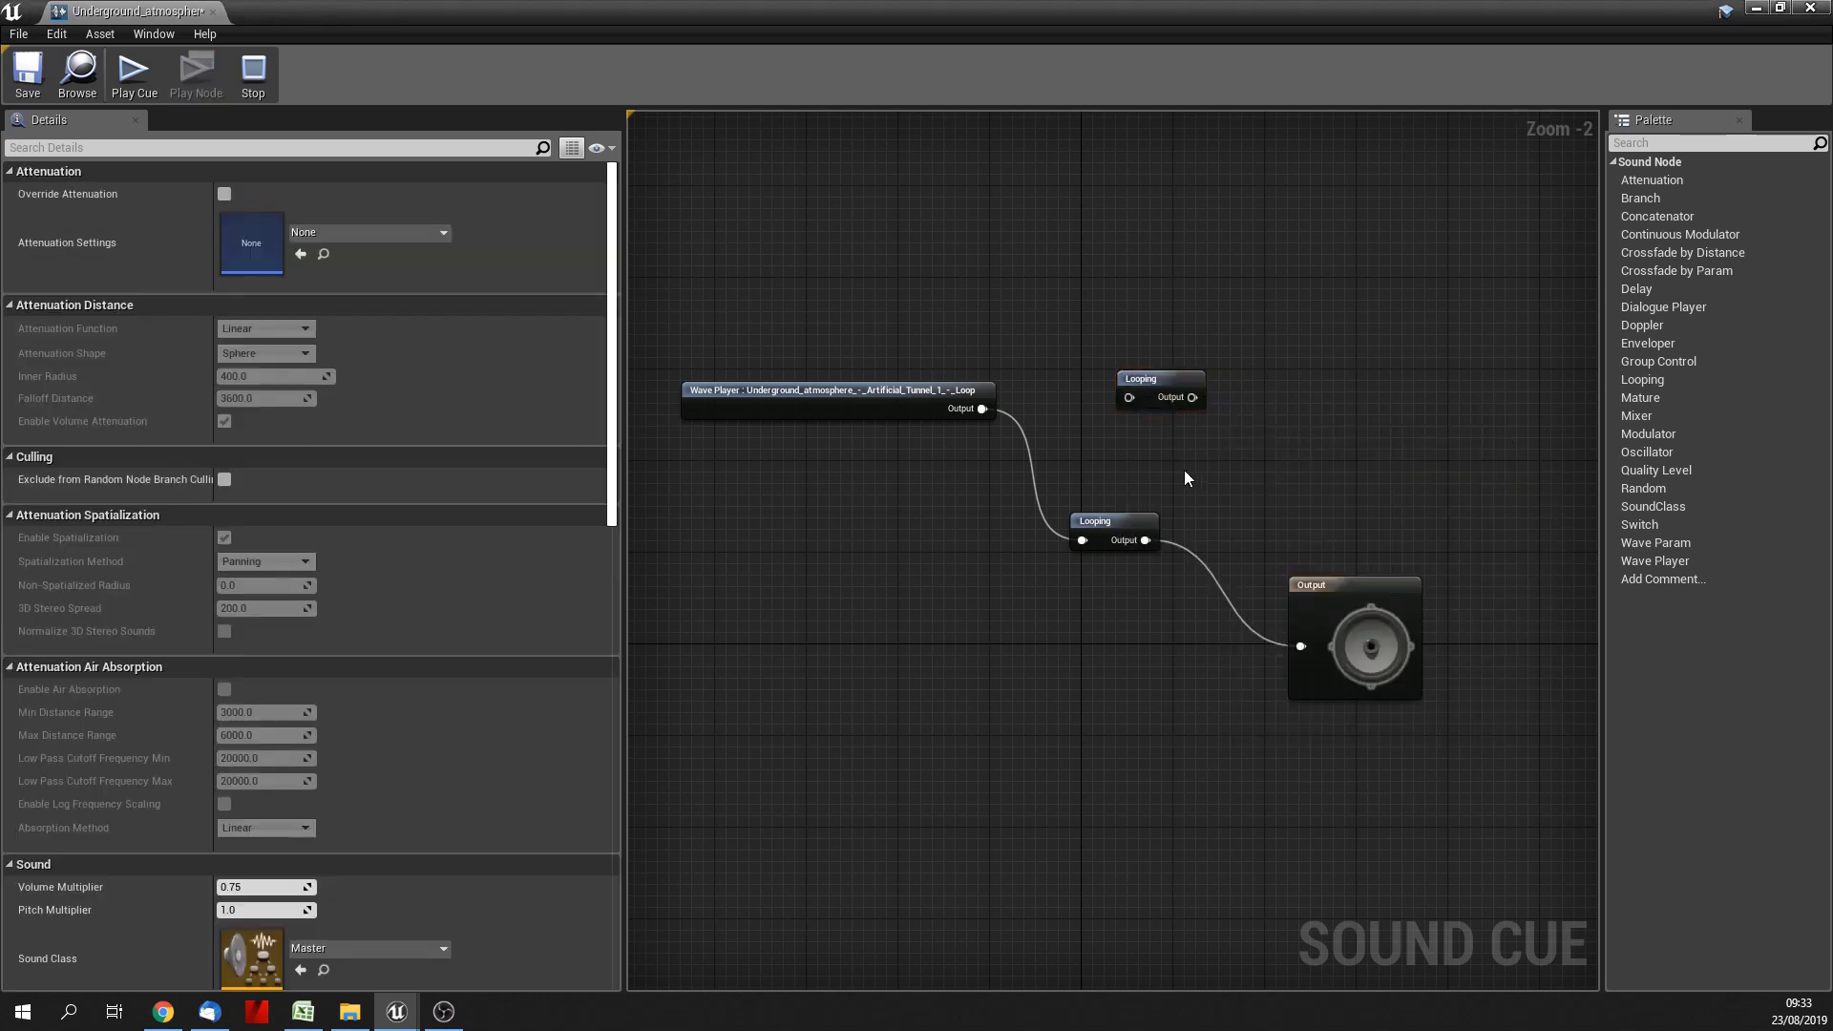
Step: Delete the original Looping node and wire the Wave Player through to the Output node again
left_click(1109, 524)
key("Delete")
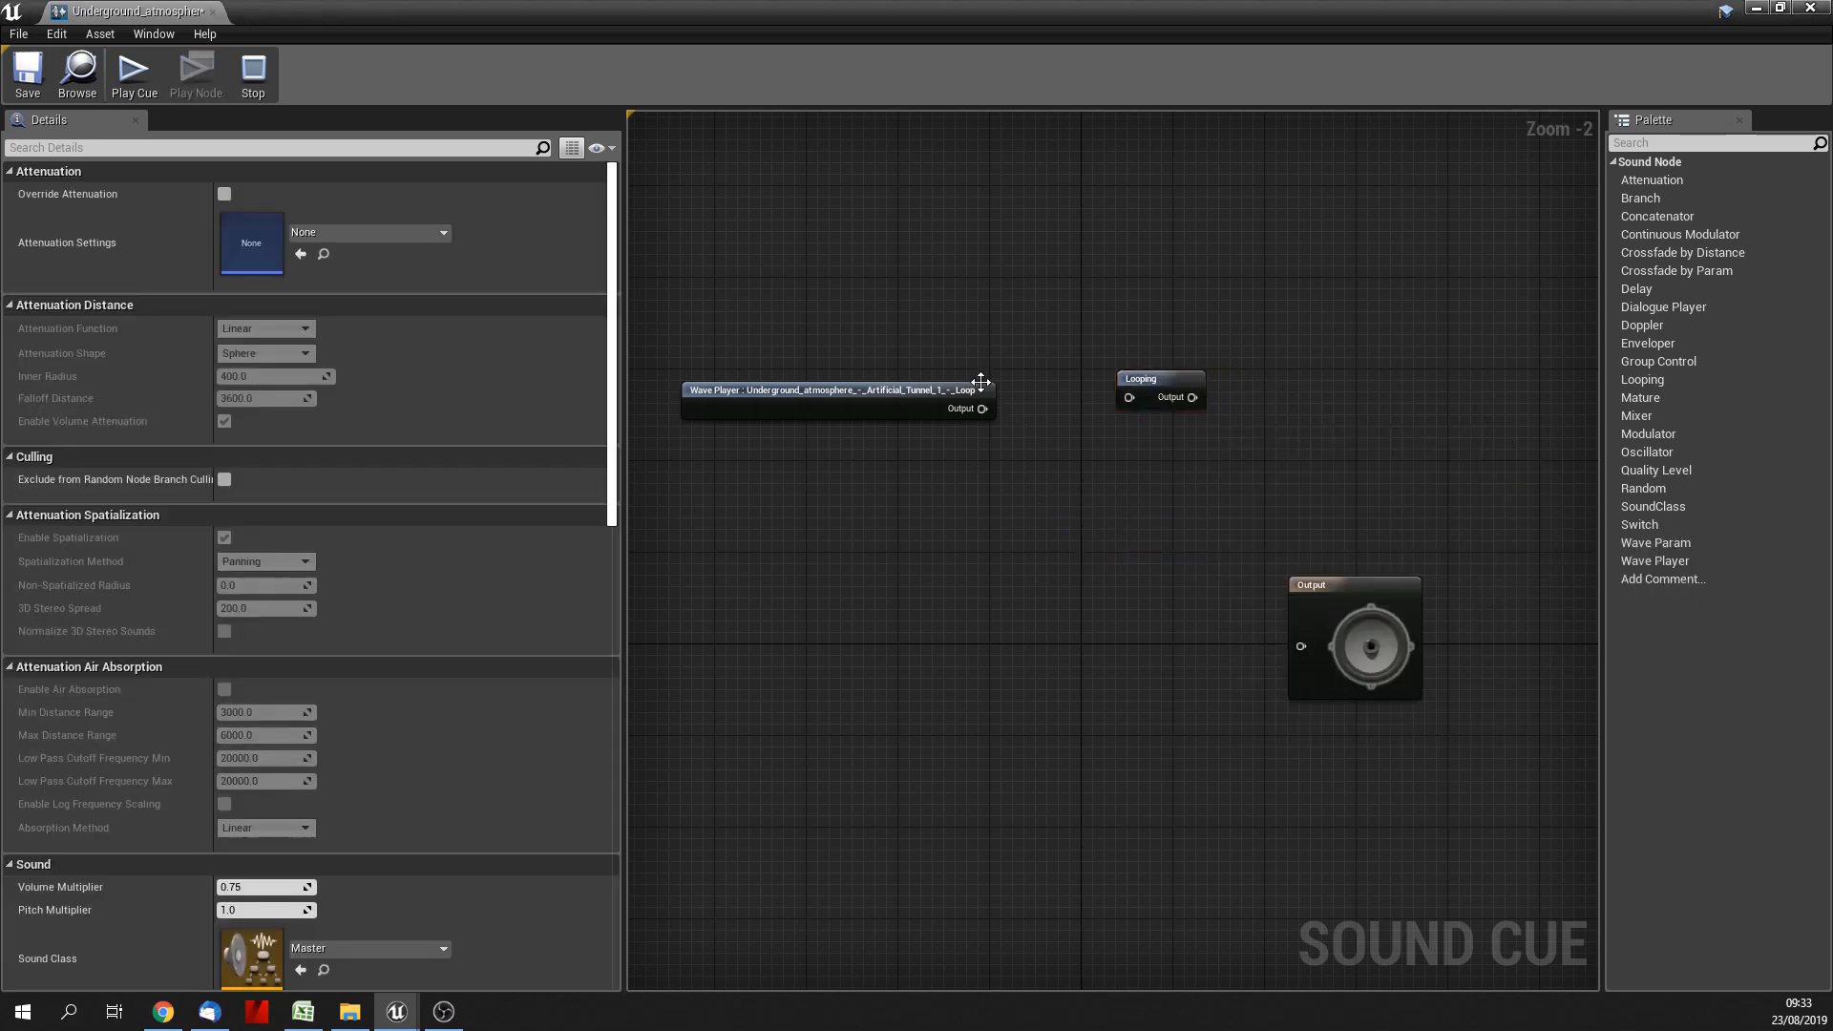
left_click_drag(982, 409, 1301, 646)
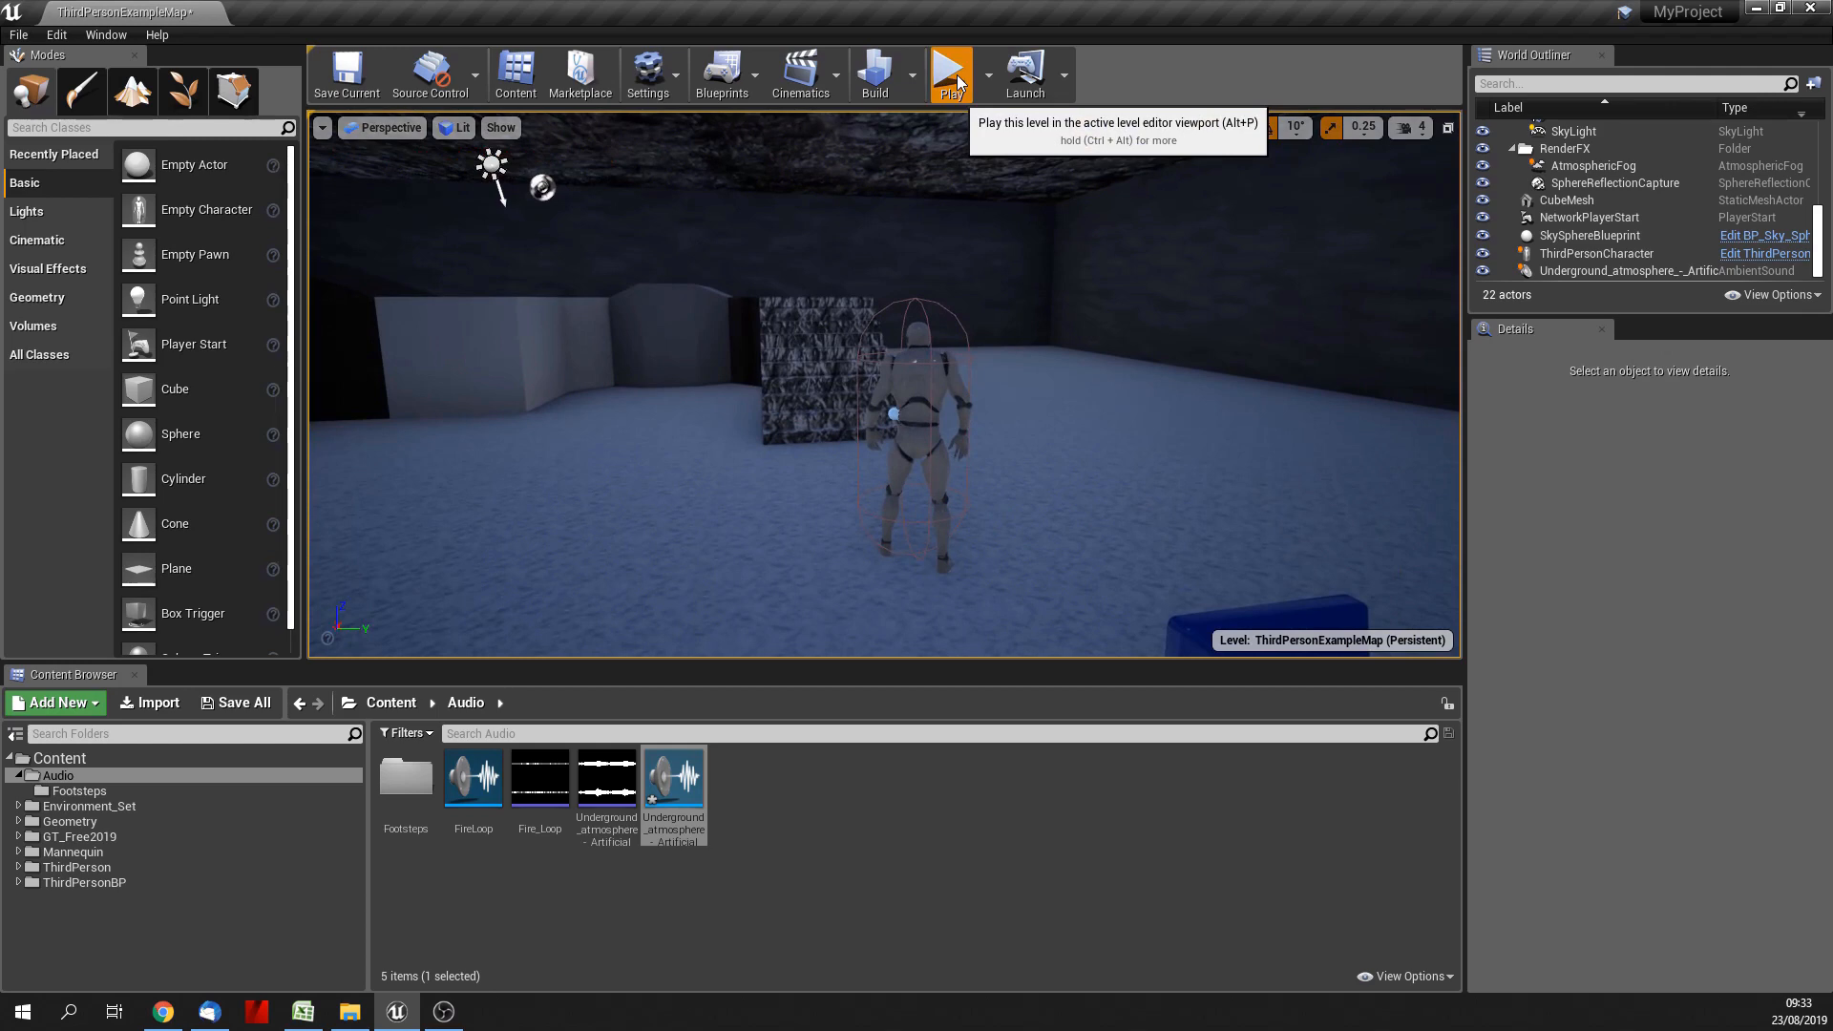
Step: Play the level to listen to the looping underground atmosphere, and stop the session
left_click(950, 74)
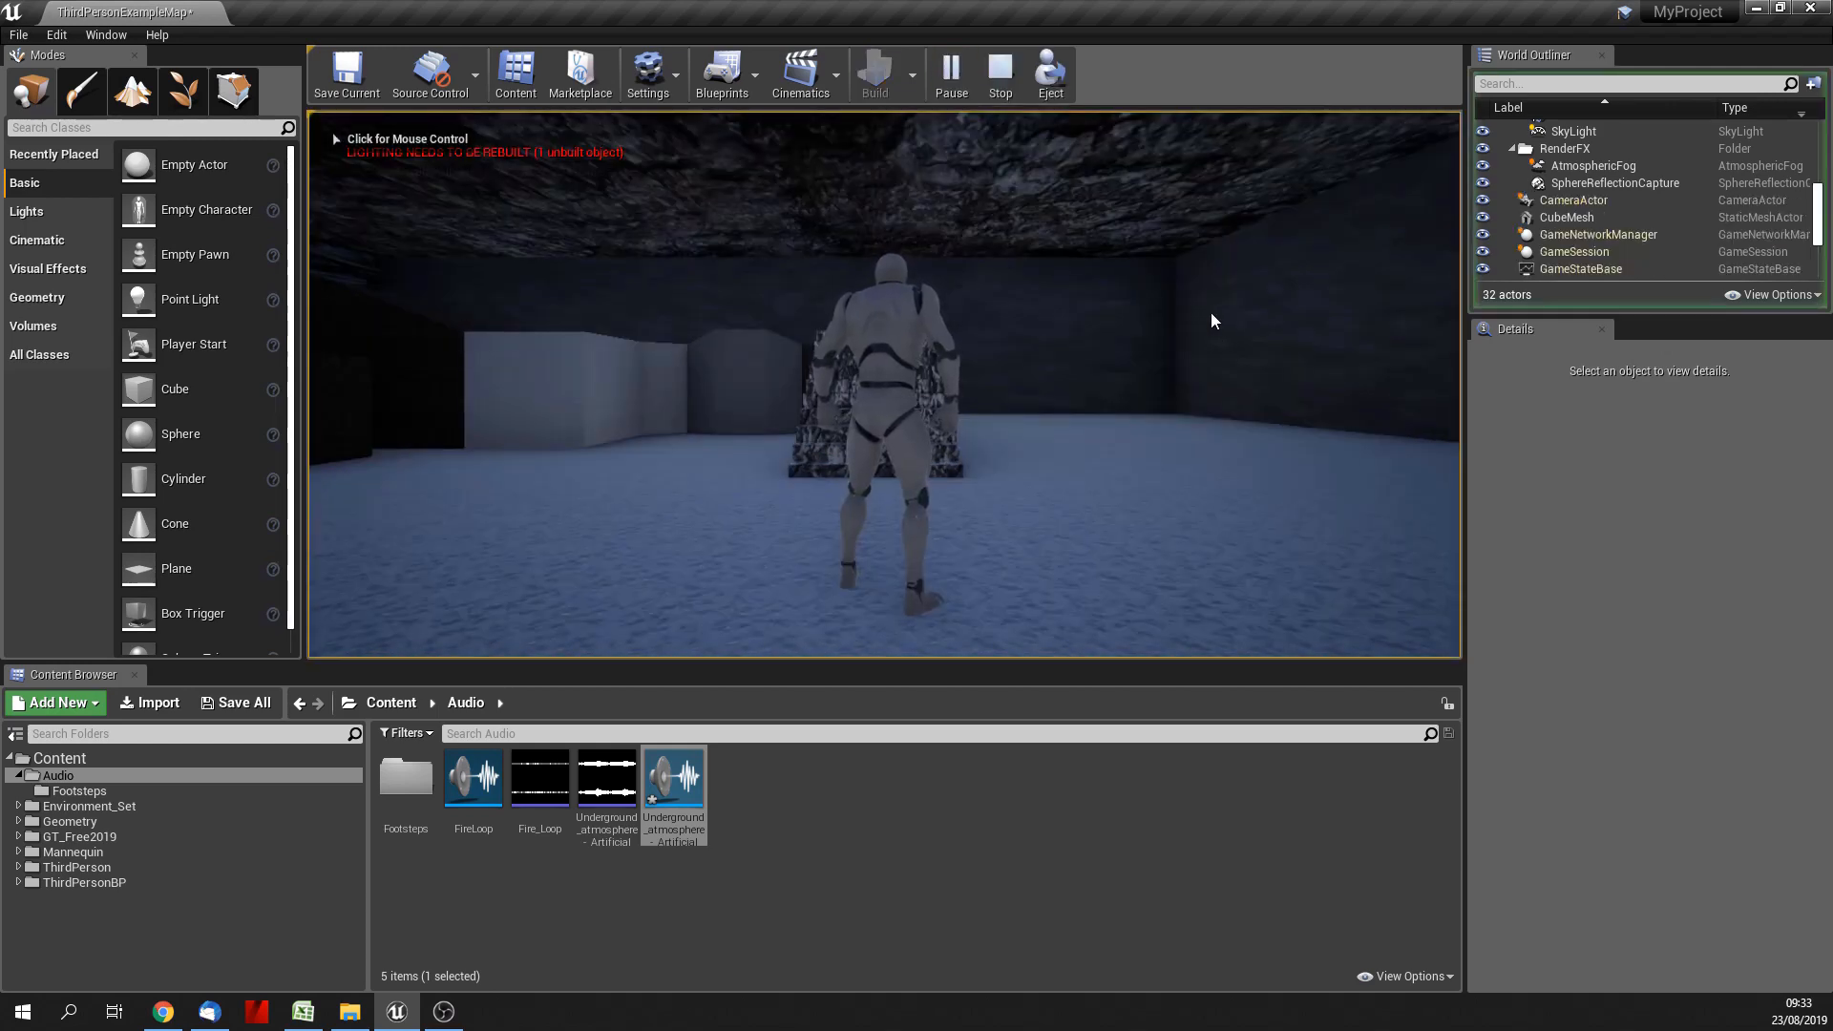
left_click(1210, 312)
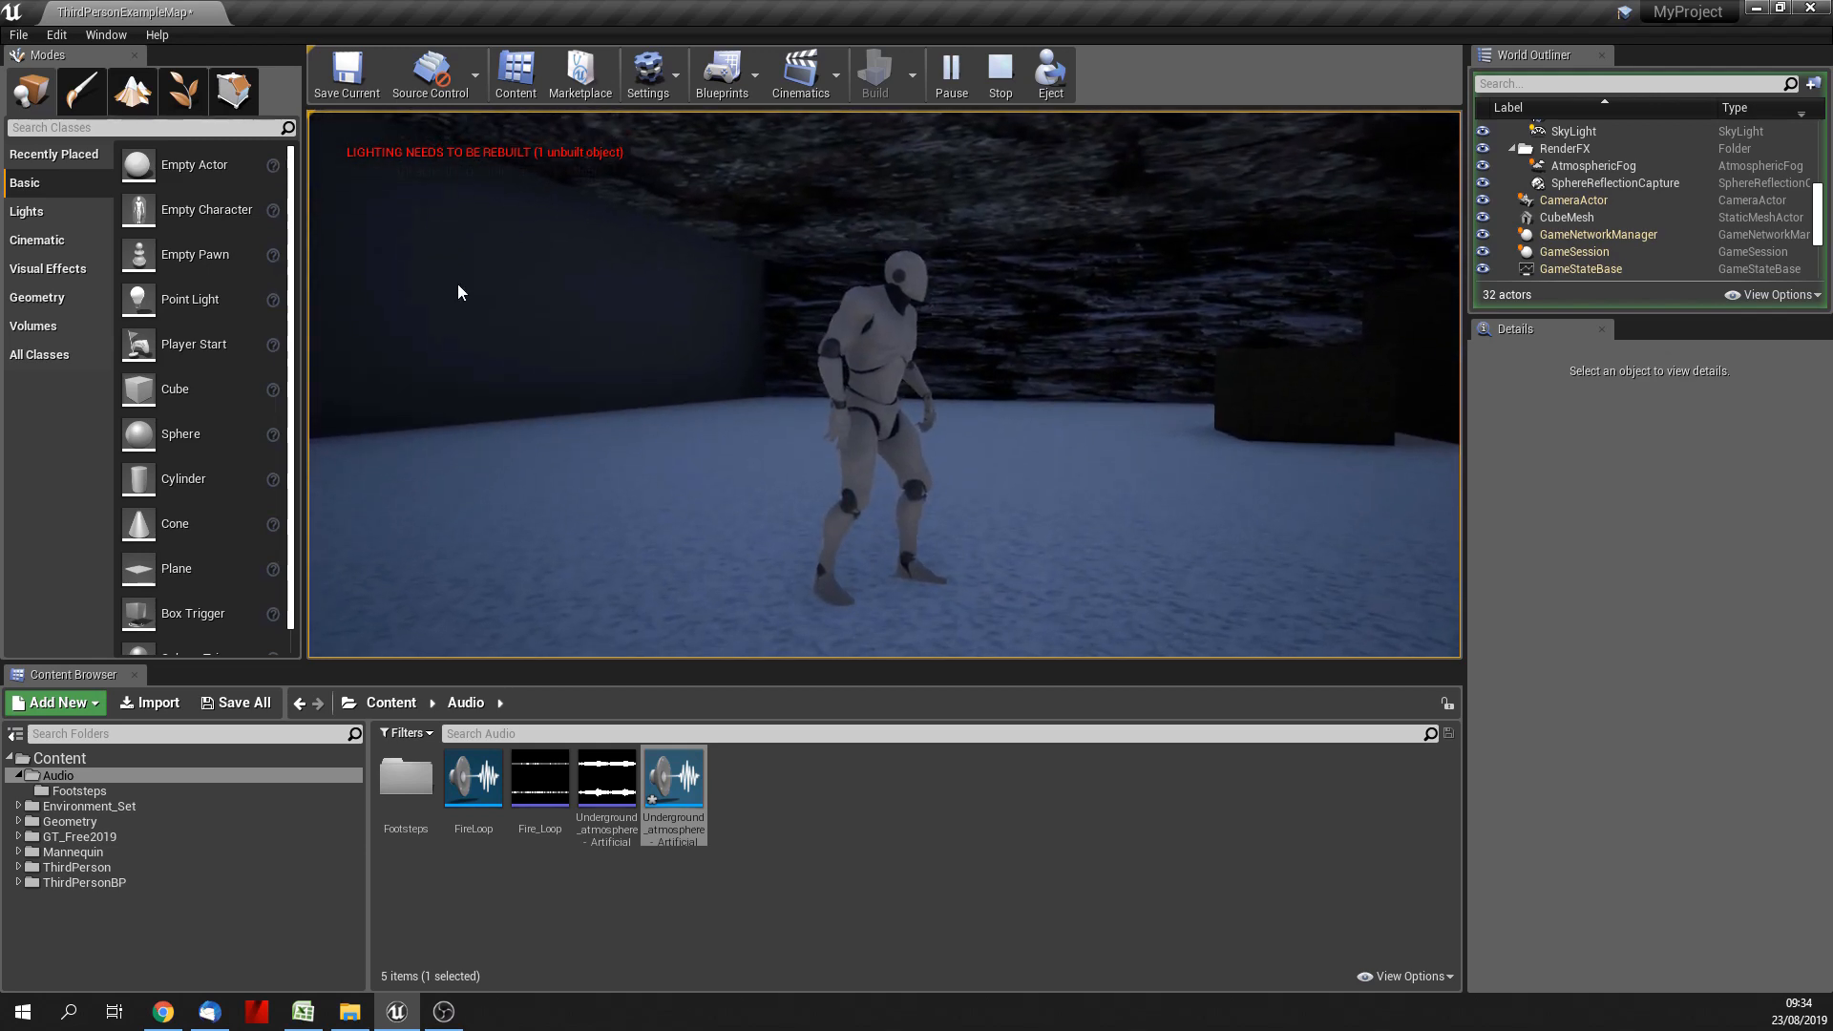
key("Escape")
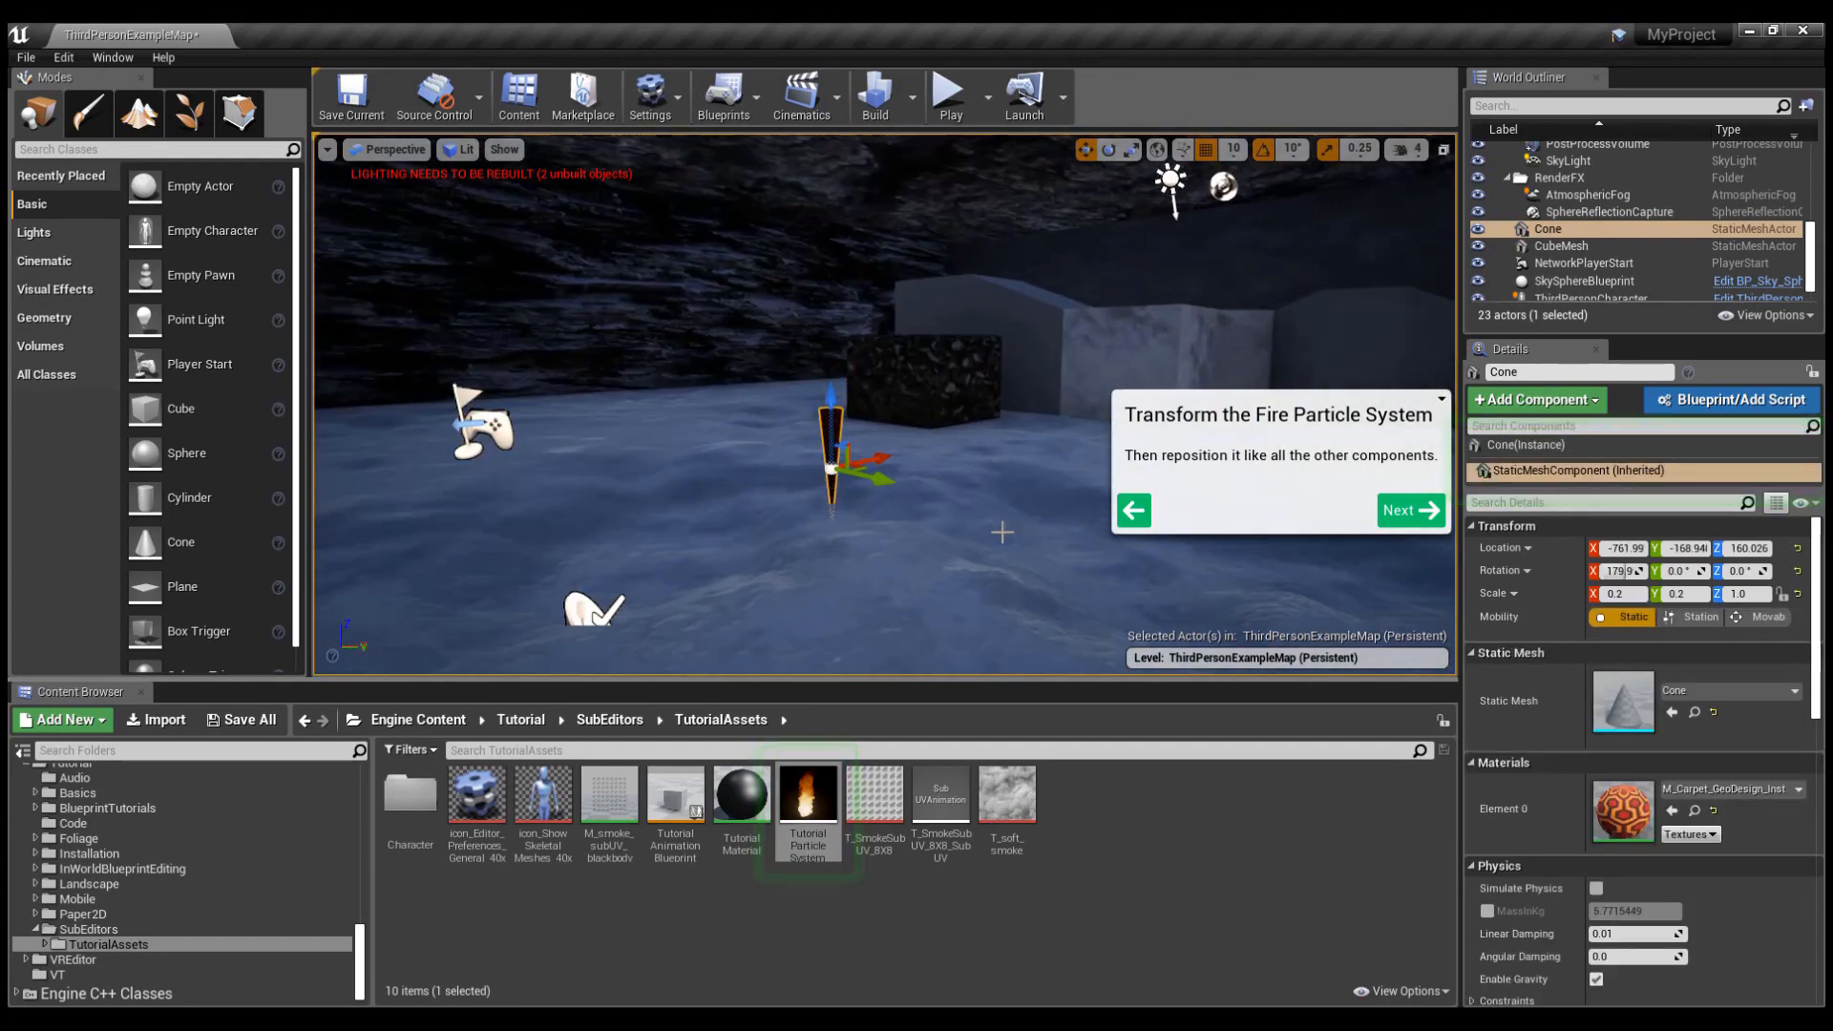
Step: Position the fire particle system on top of the cone torch and the point light at its flame
left_click_drag(912, 341, 817, 412)
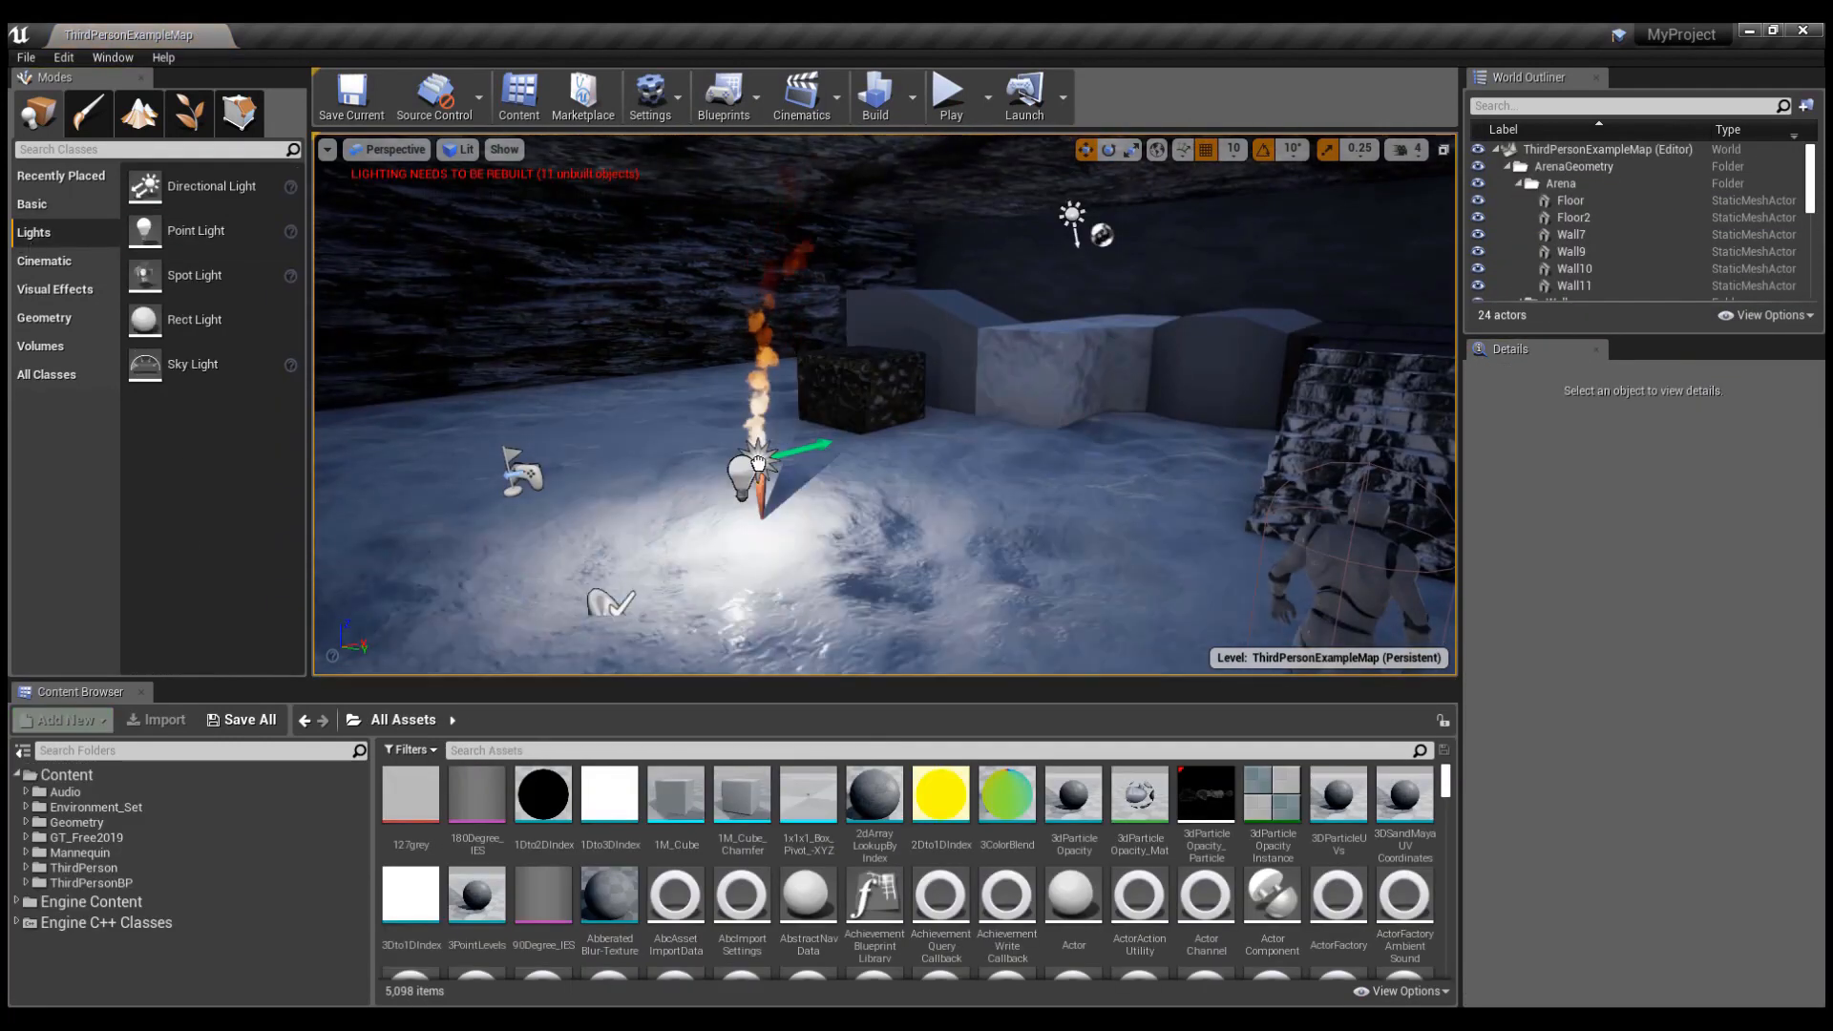
left_click_drag(759, 463, 759, 464)
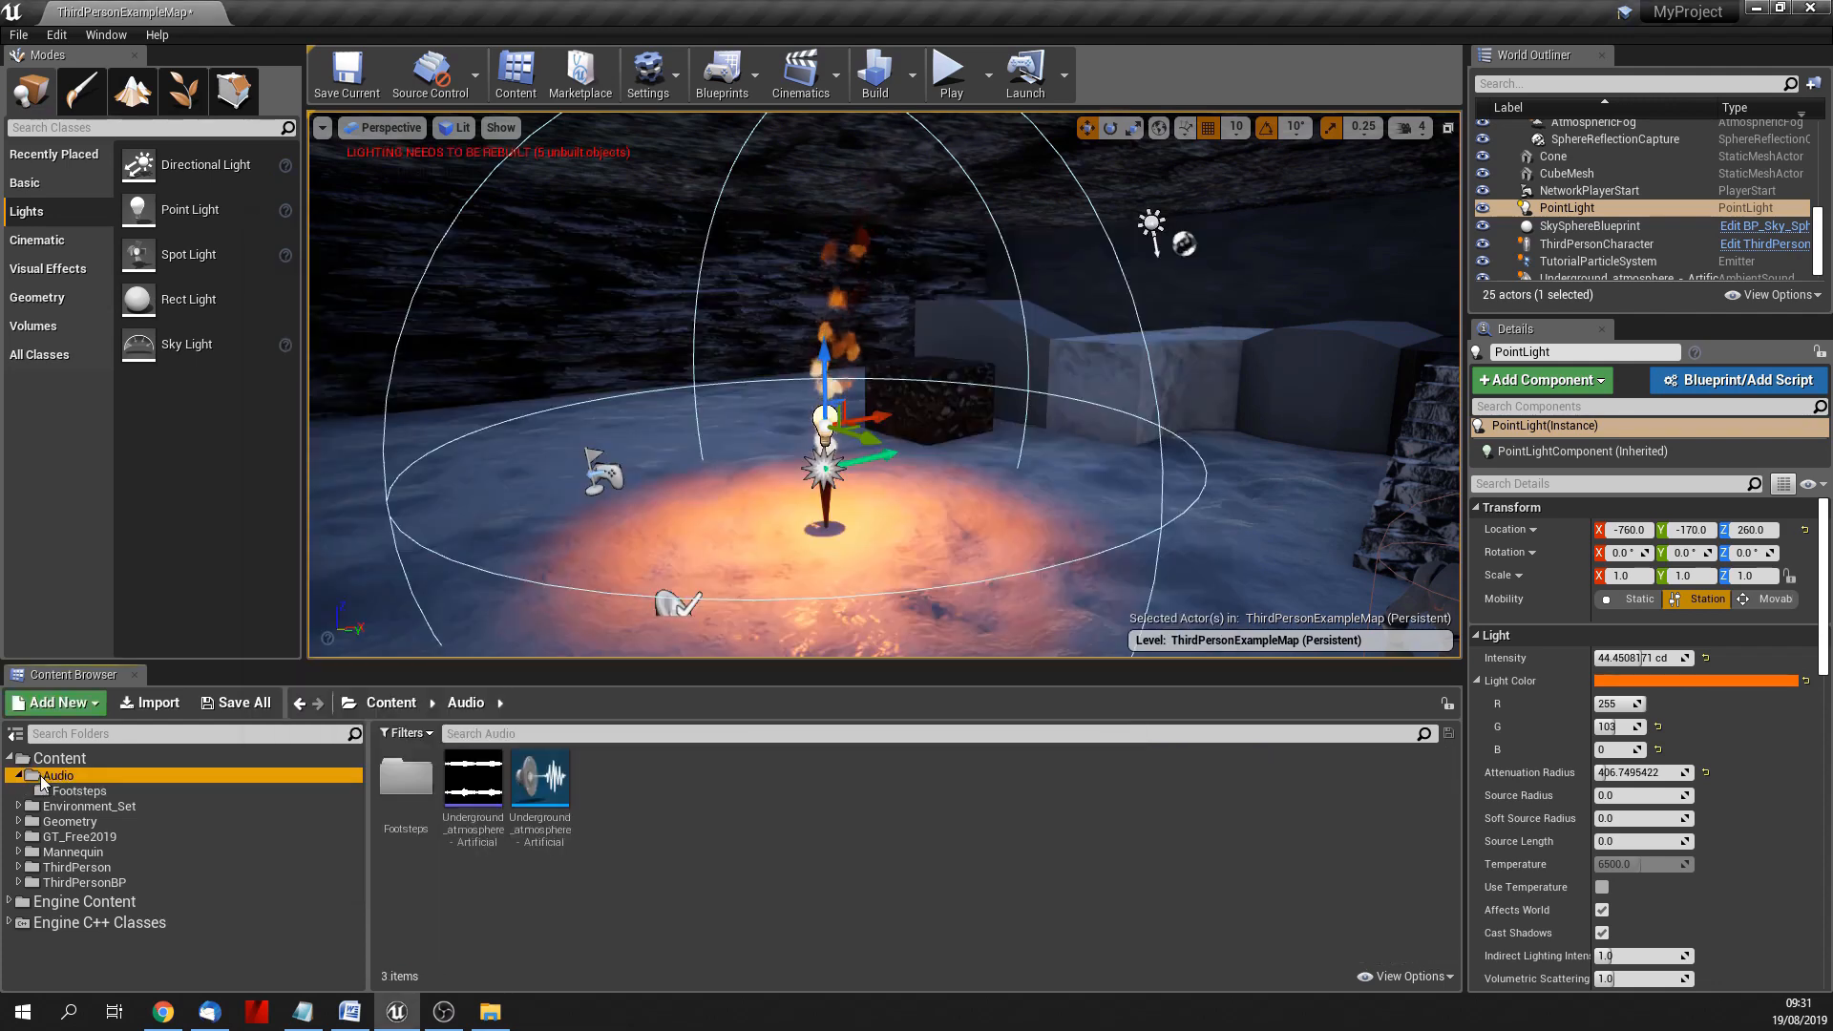
Step: Import Fire Loop.wav from the project's Audio directory on disk into the Content Audio folder
left_click(489, 1011)
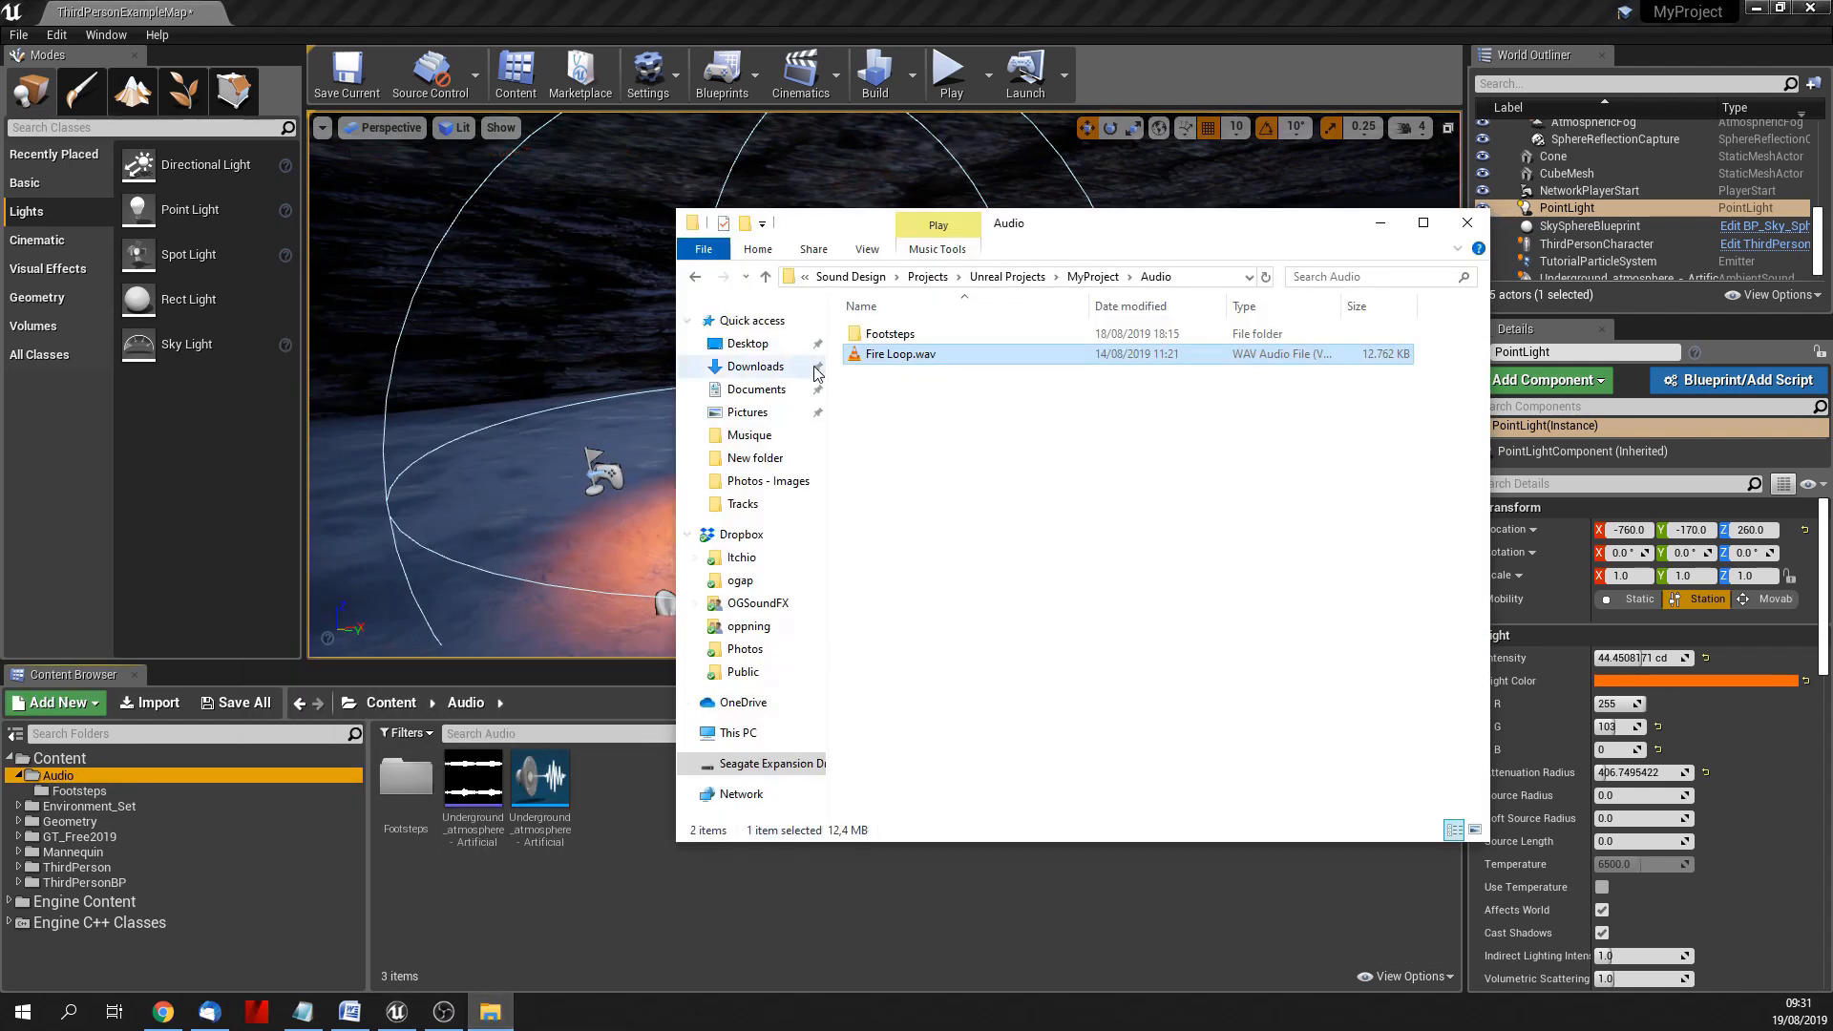
left_click_drag(898, 363, 634, 892)
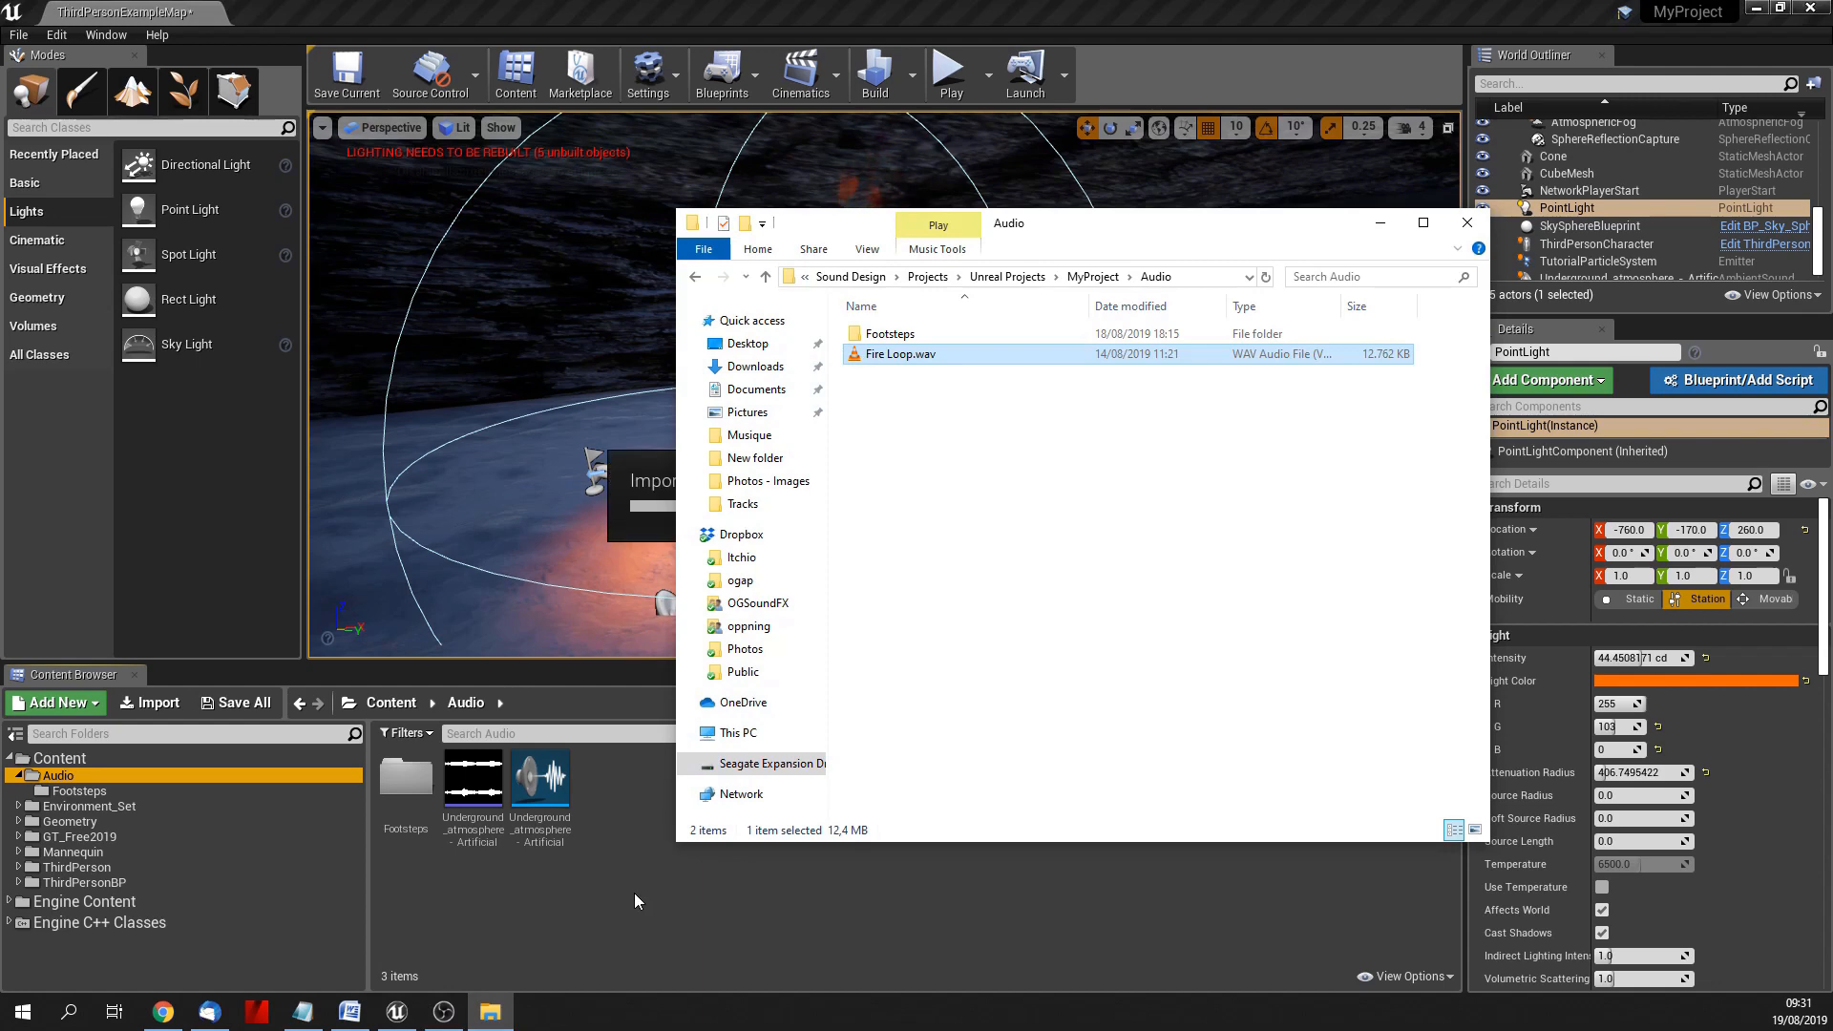
left_click(1384, 226)
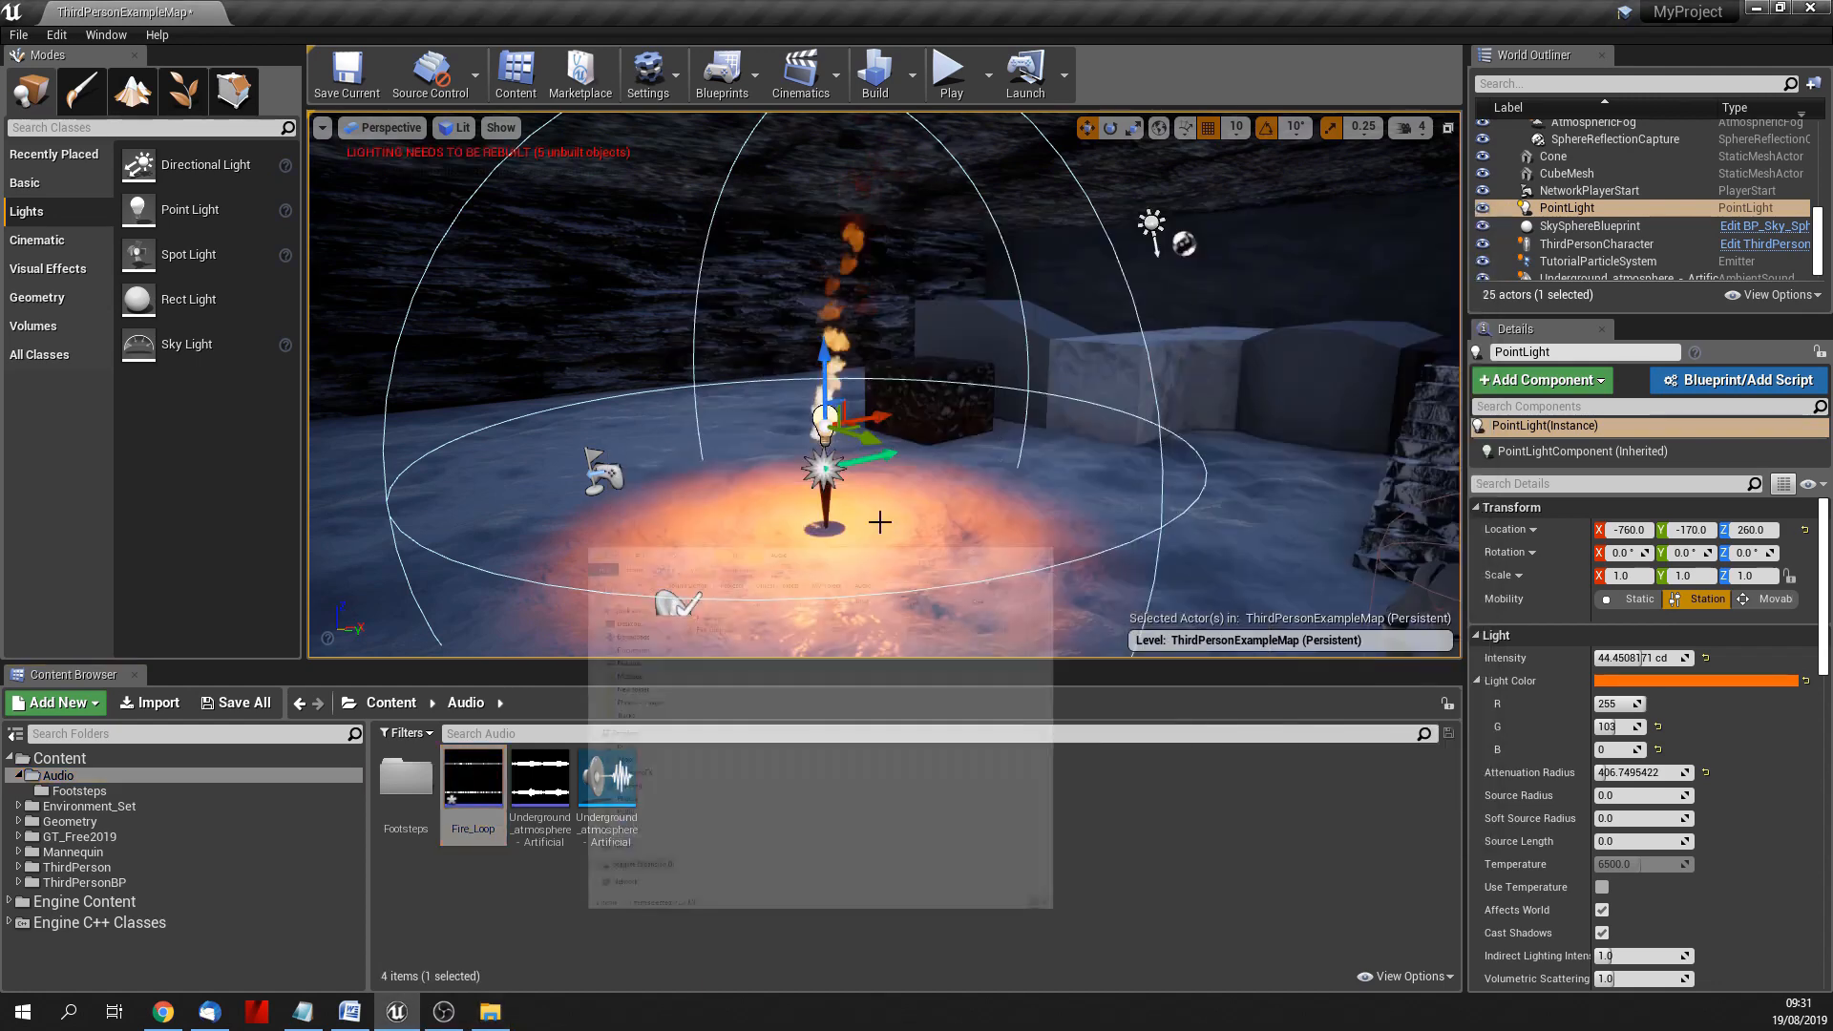
Step: Create a sound cue named FireLoop from the Fire_Loop wave and wire it through a Looping node to the Output
right_click(463, 827)
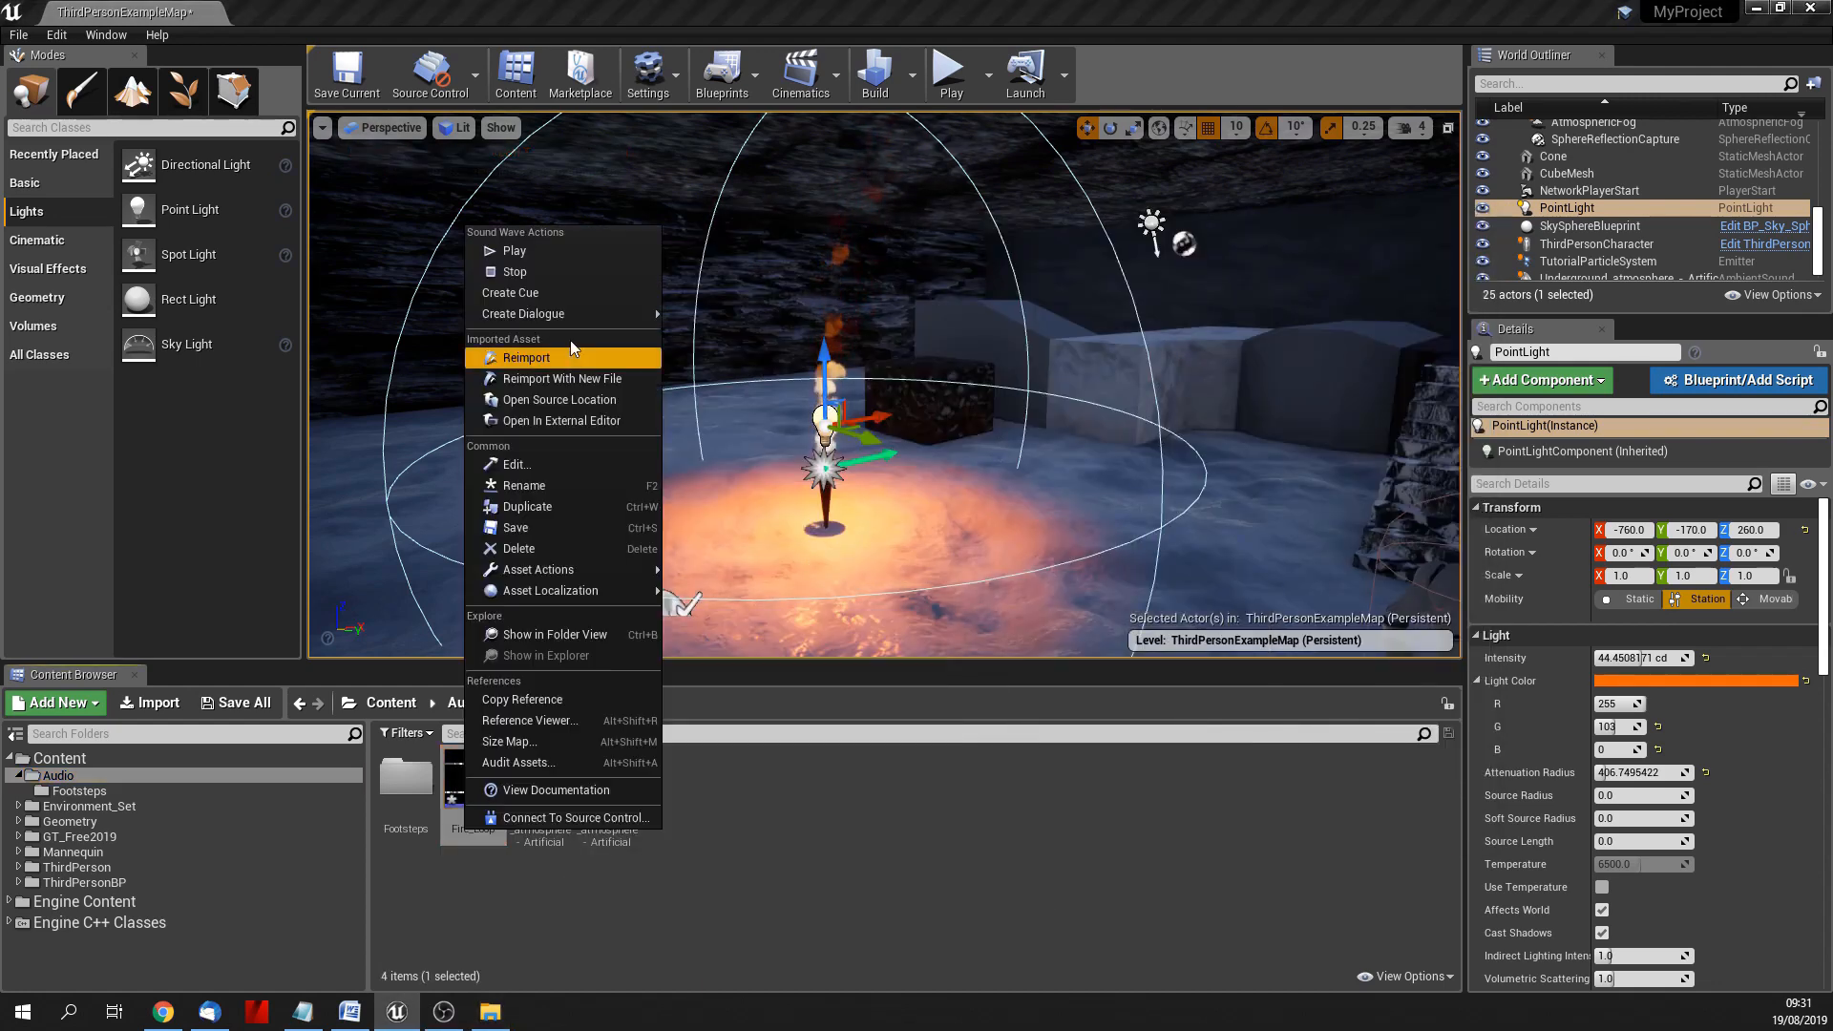
left_click(563, 292)
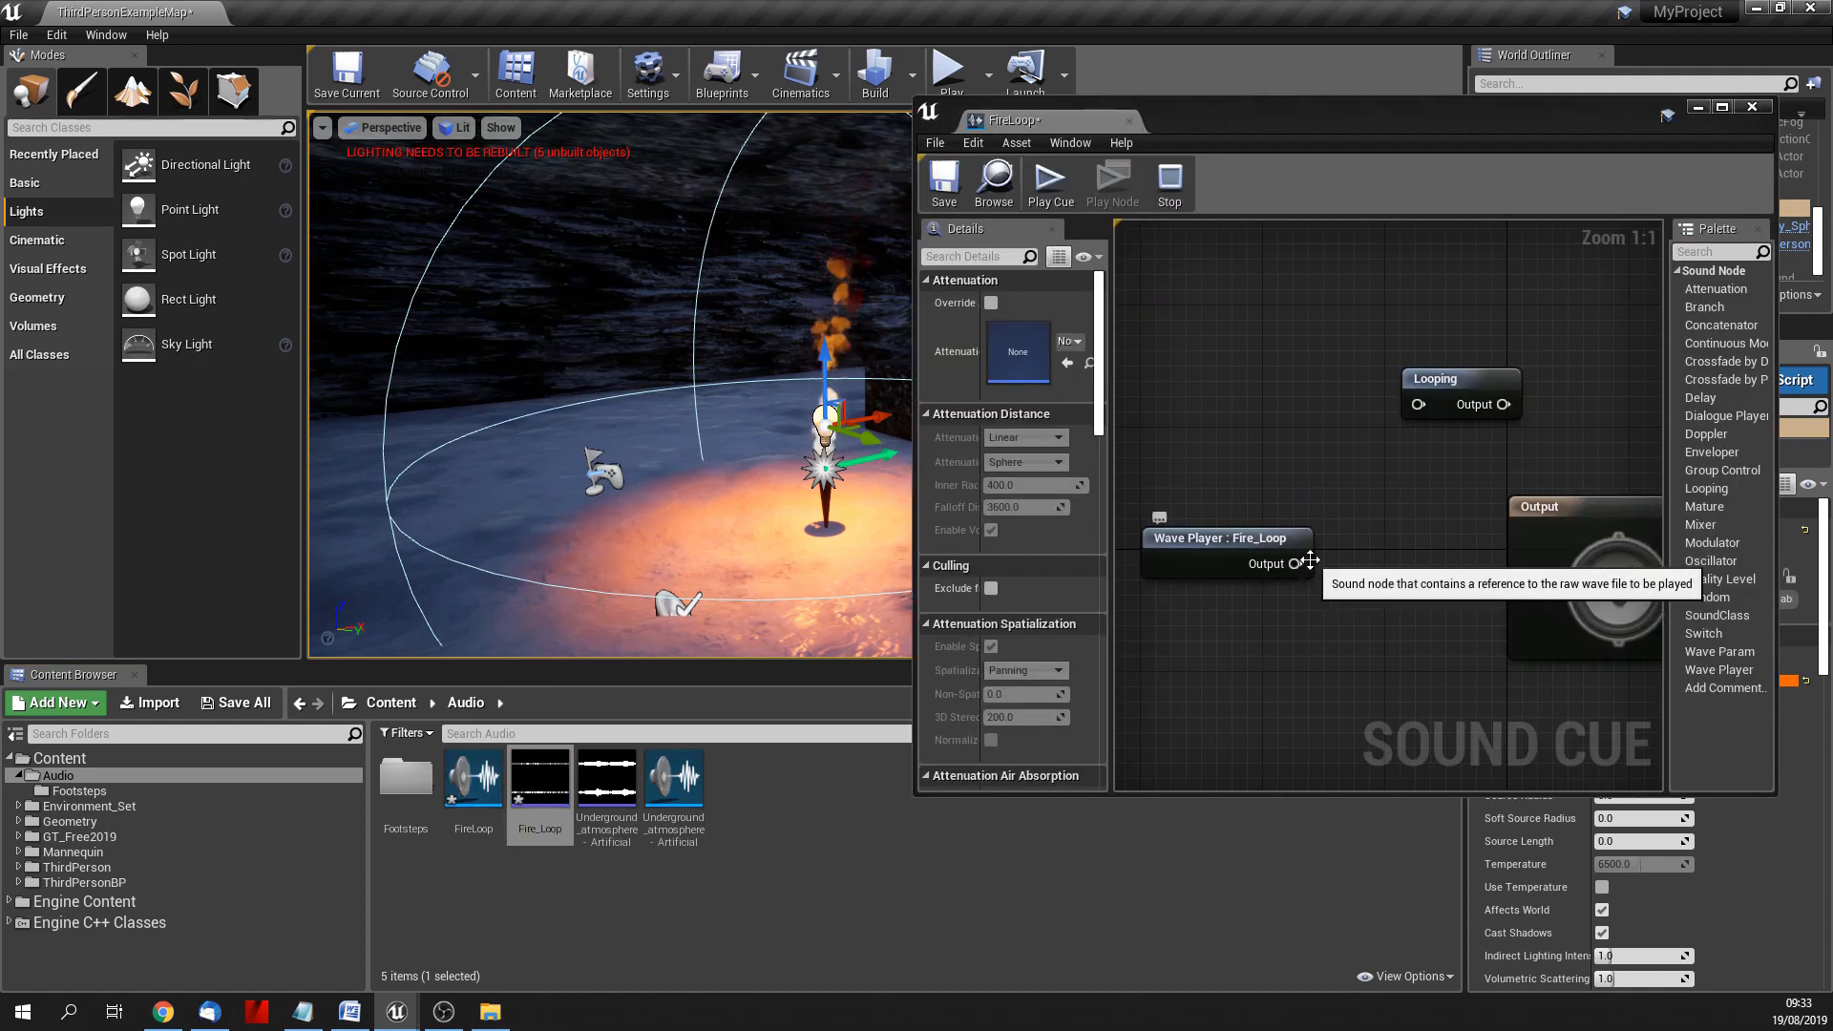
left_click_drag(1296, 563, 1523, 594)
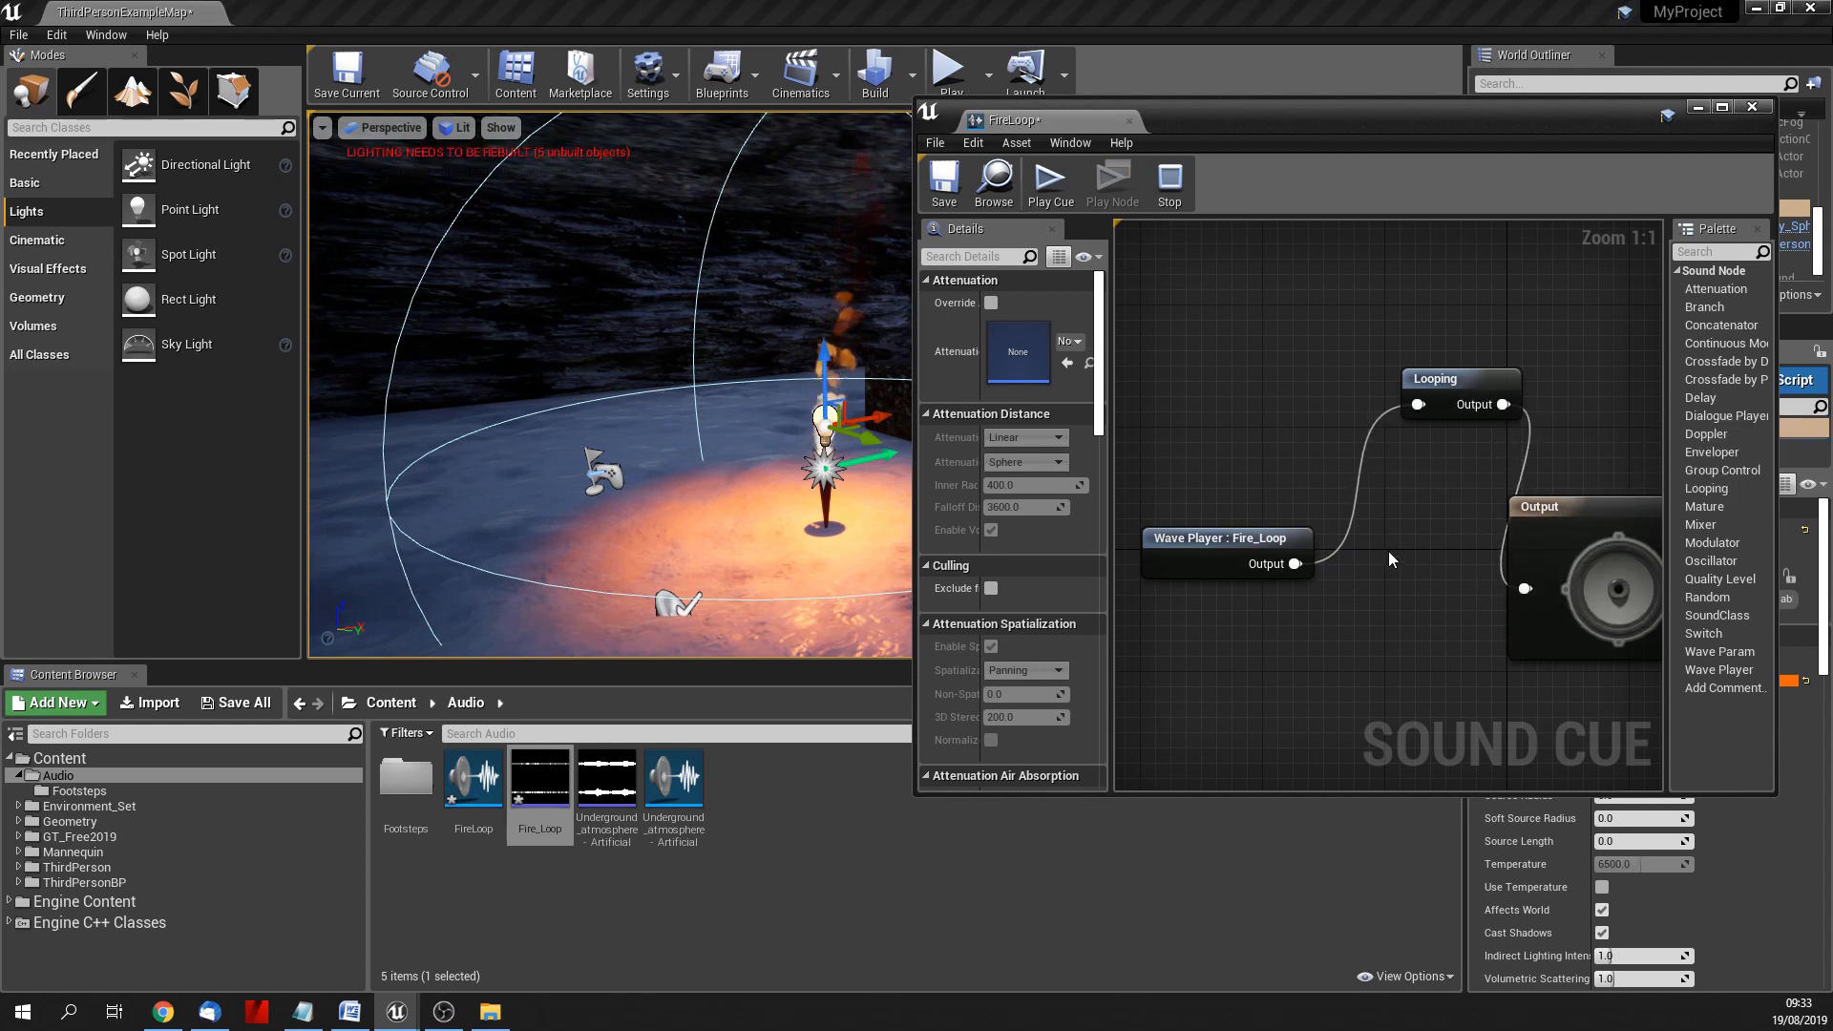
Step: Preview the FireLoop cue's playback, stop it and close the sound cue editor
key("space")
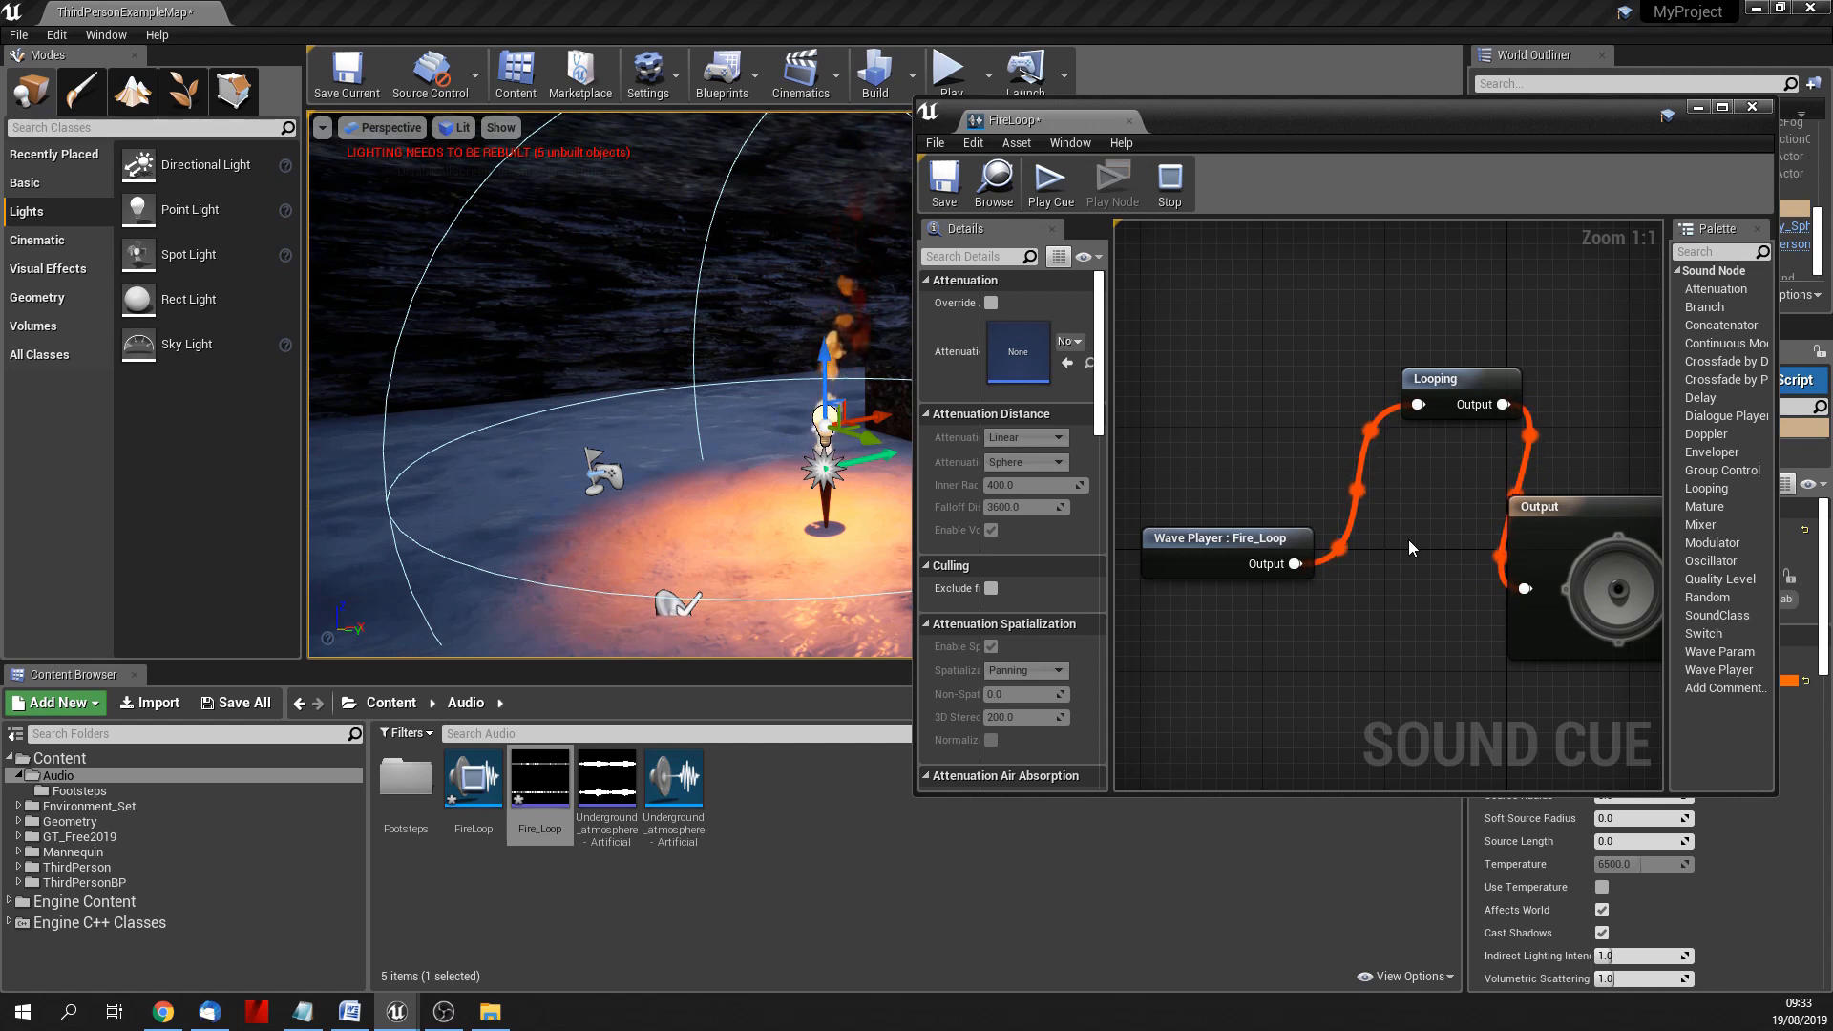
scroll(1296, 600, "down", 2)
key("space")
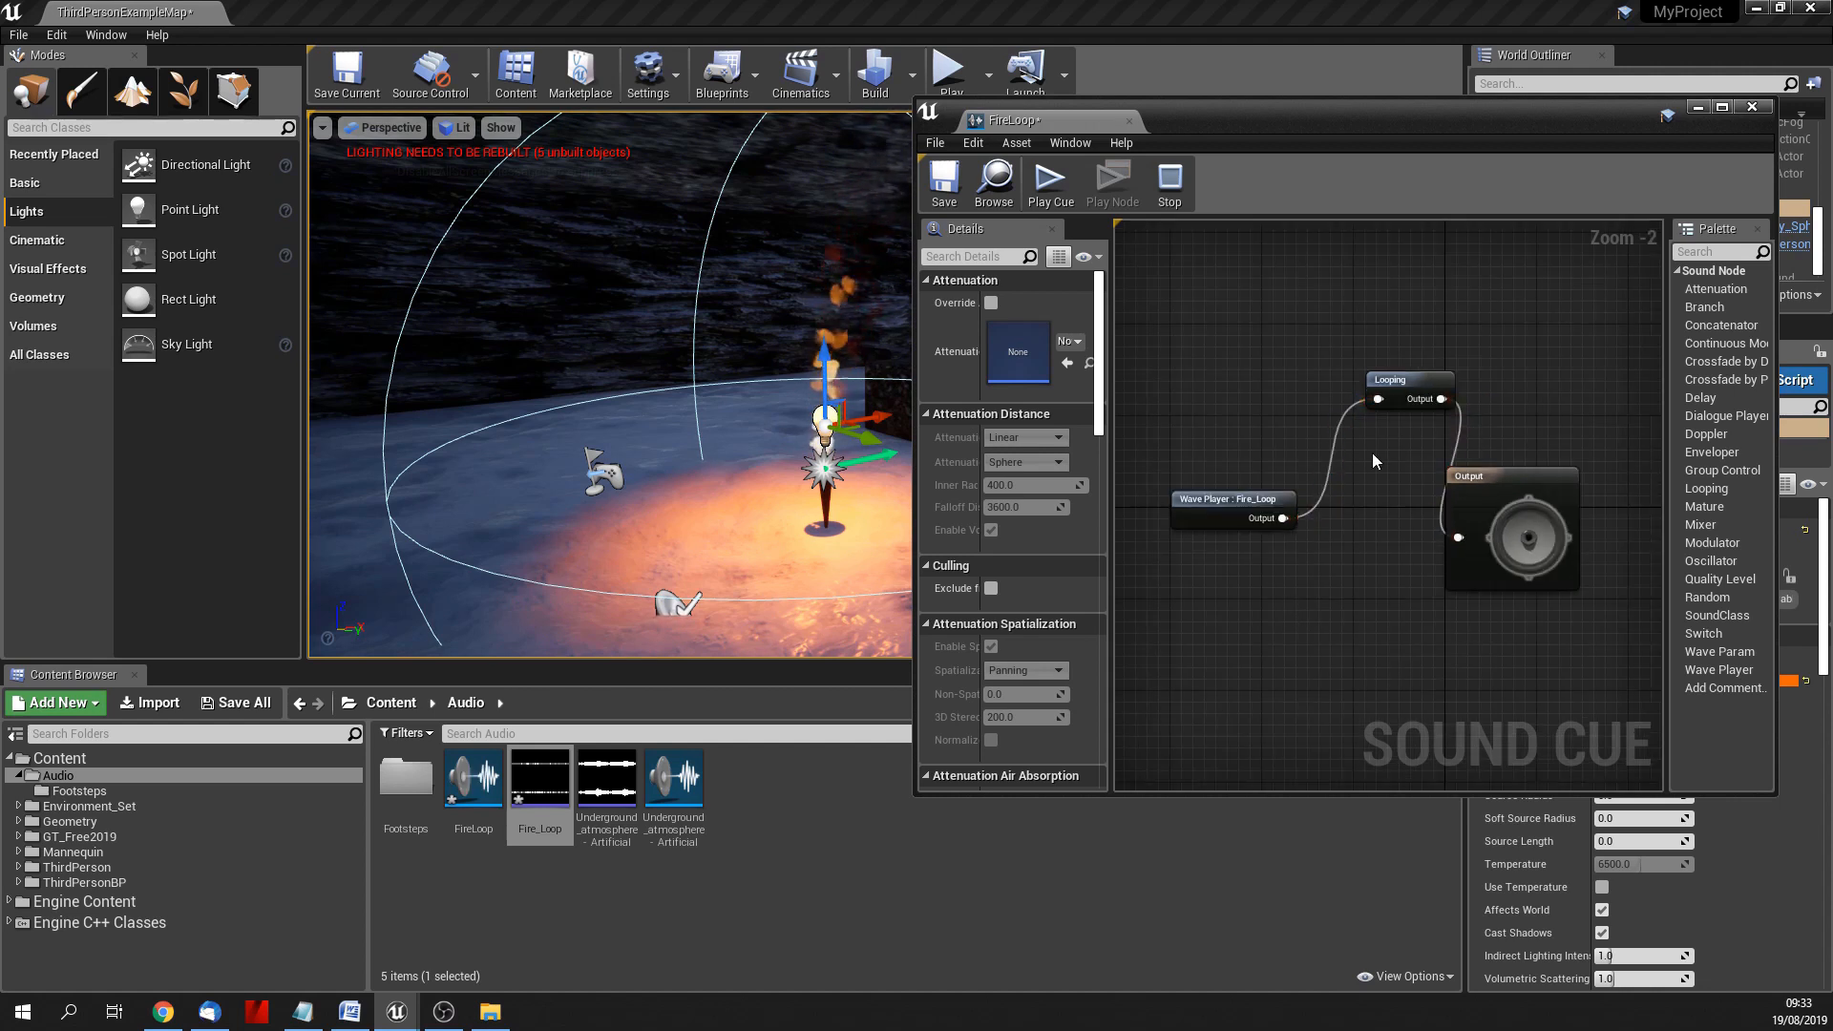
left_click(1753, 108)
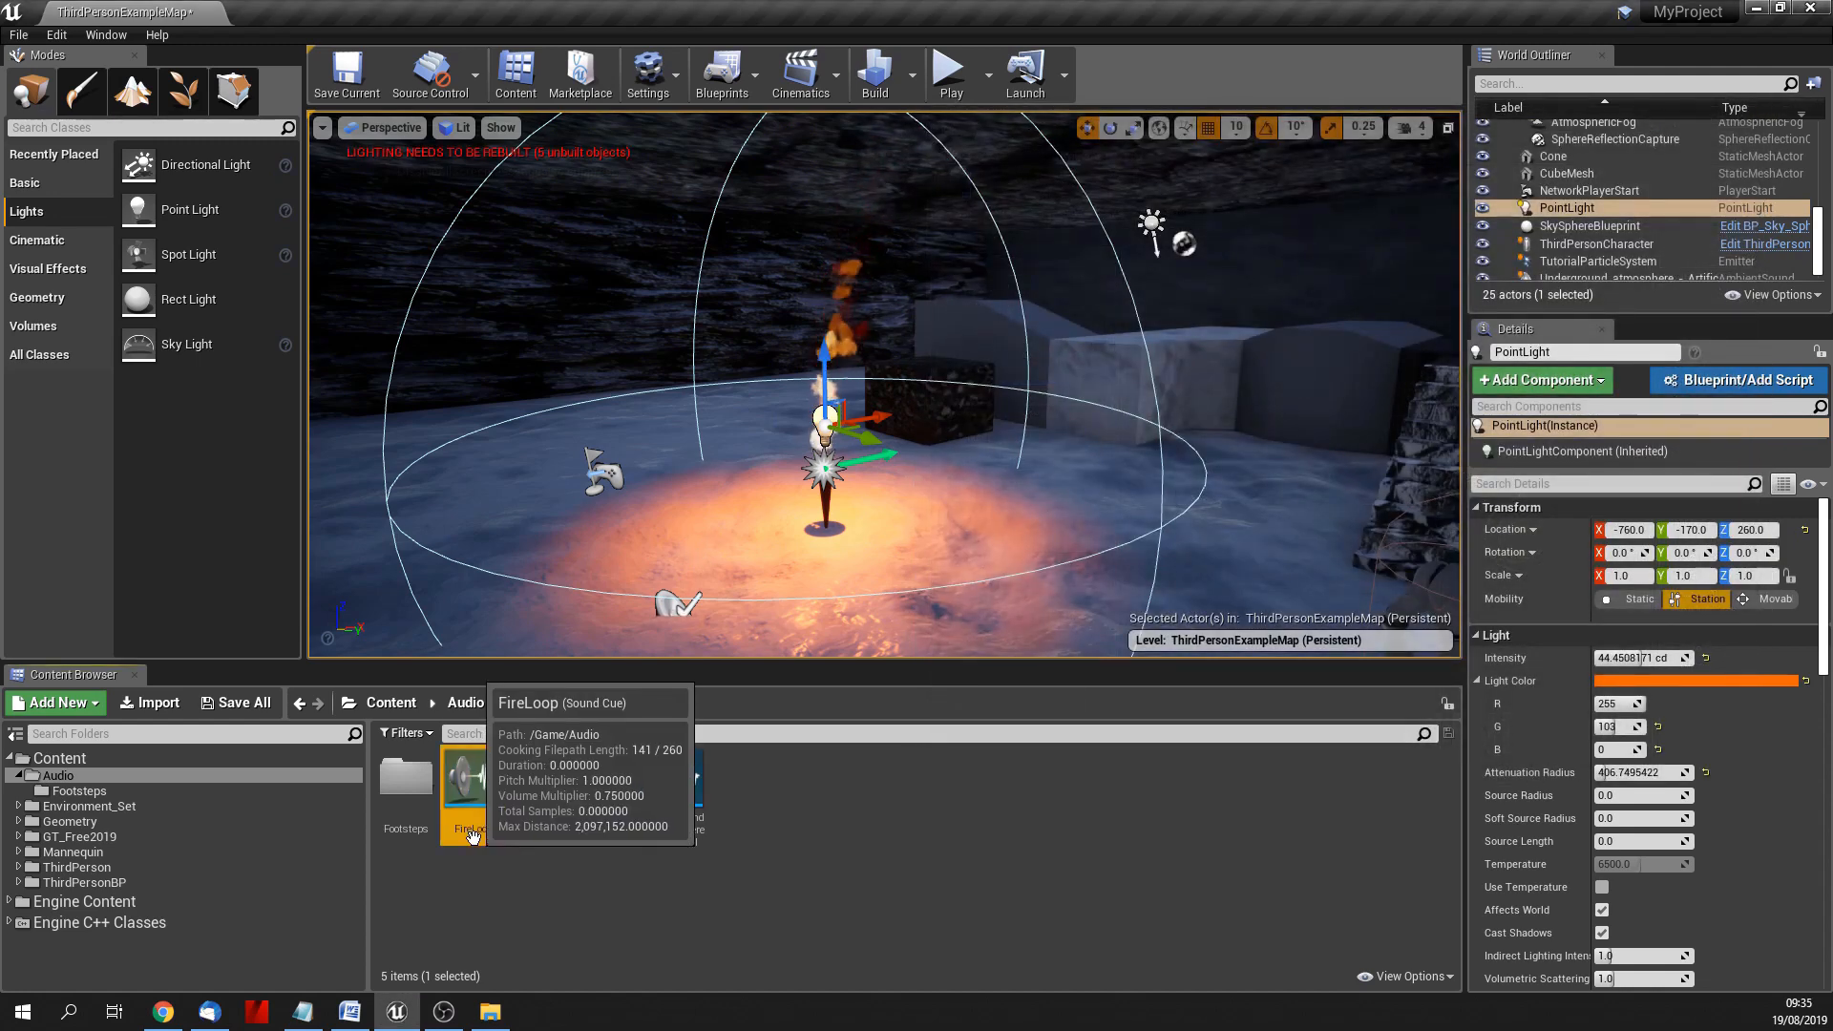
Step: Attach the FireLoop sound cue to the torch's point light as an audio component
left_click_drag(474, 778, 761, 503)
left_click(827, 449)
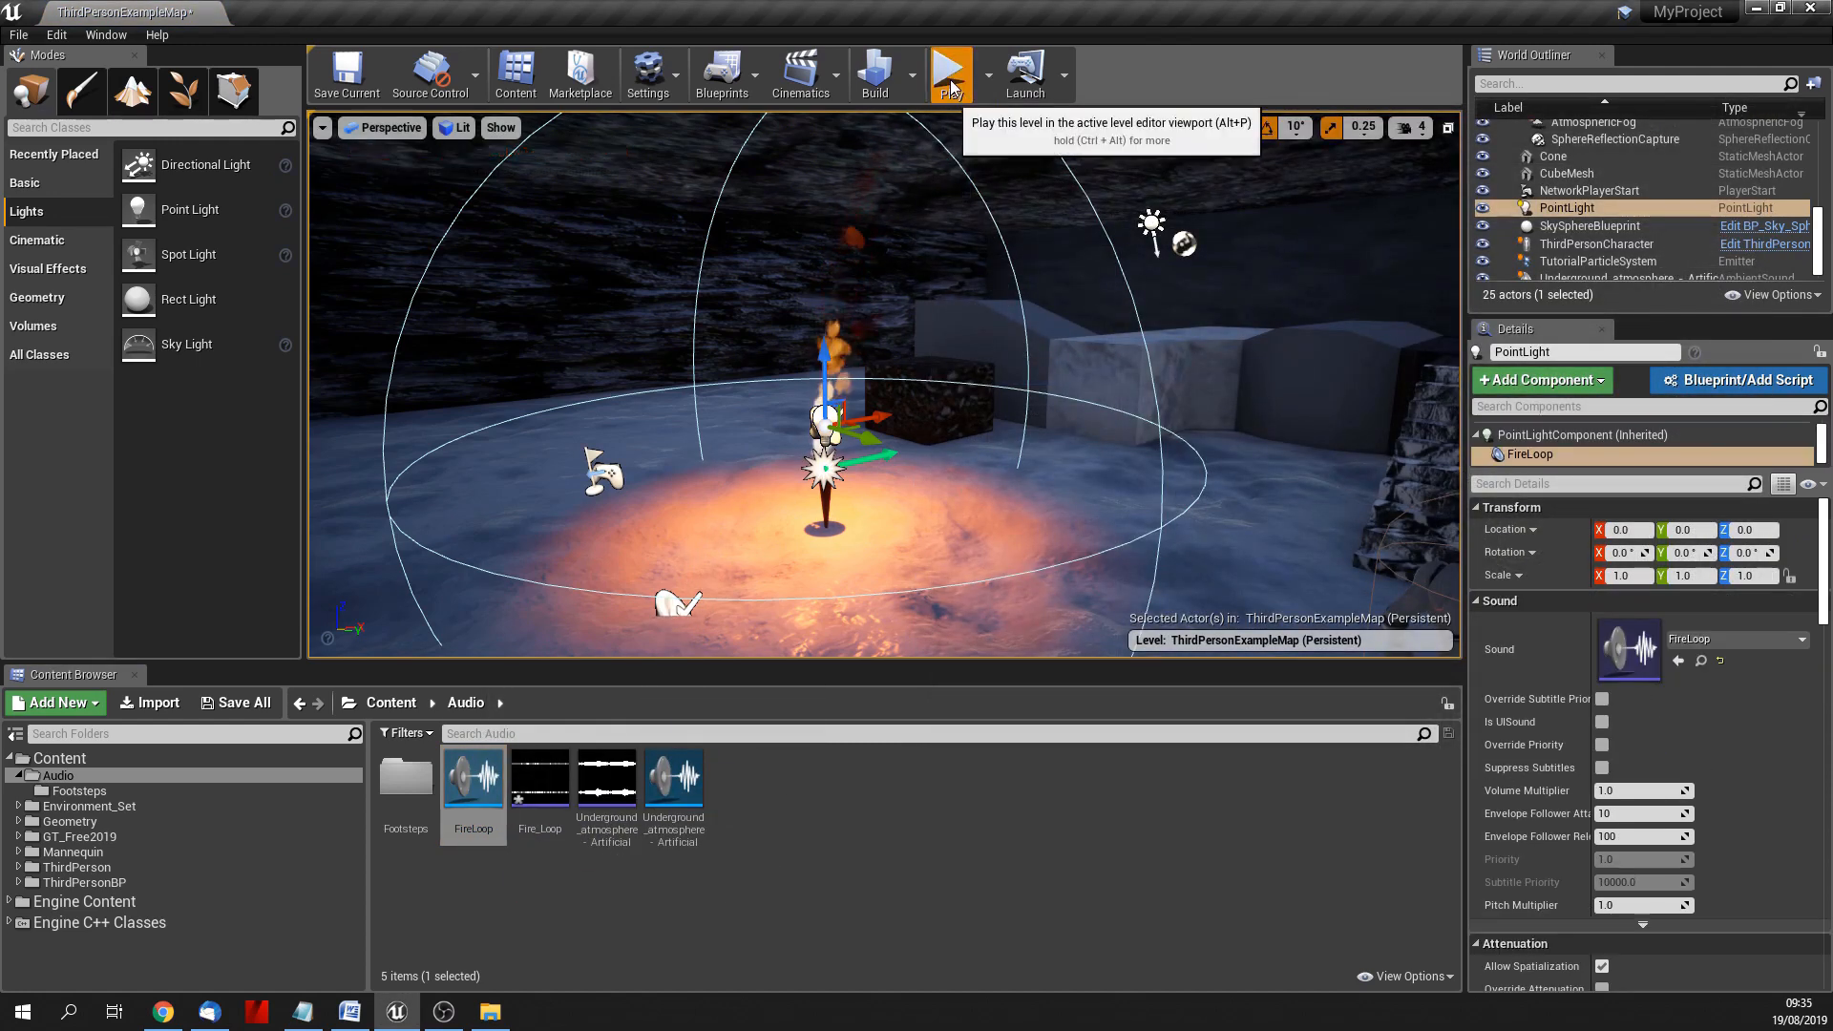
Step: Play the level and run the character toward the torch to hear the fire sound, and end the session
left_click(951, 75)
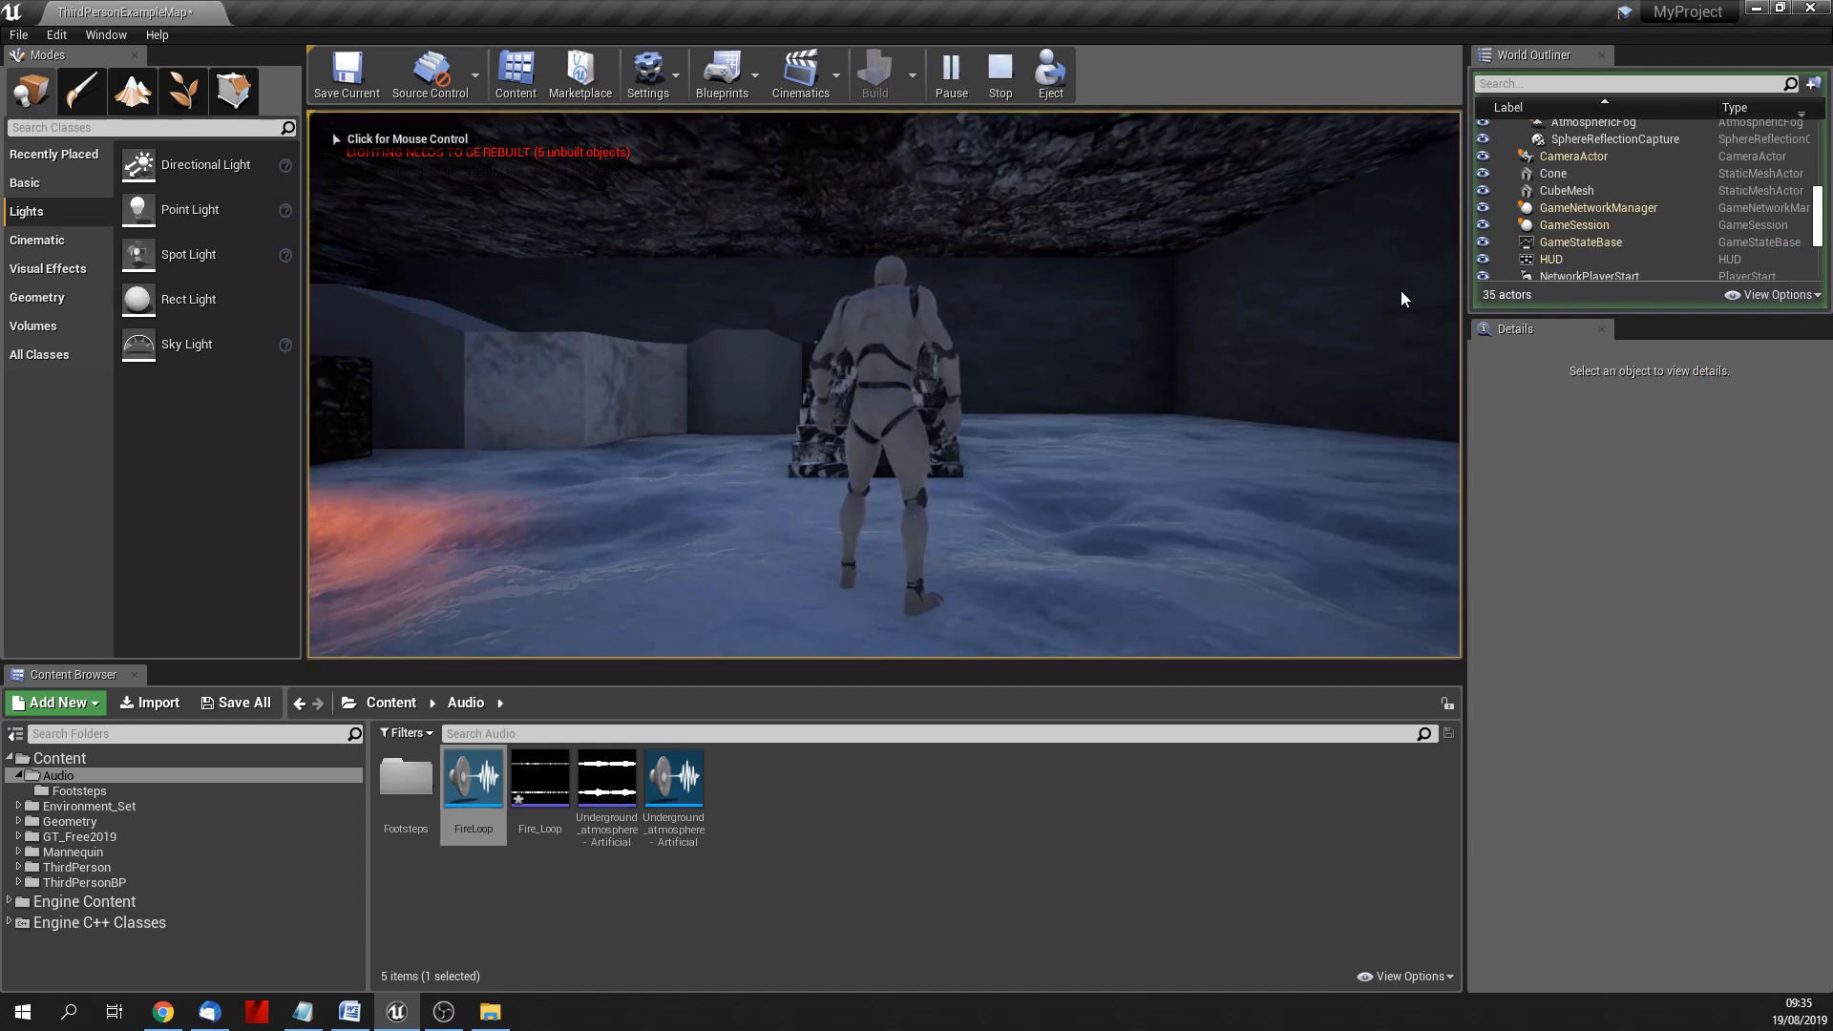
left_click(1237, 332)
key("w")
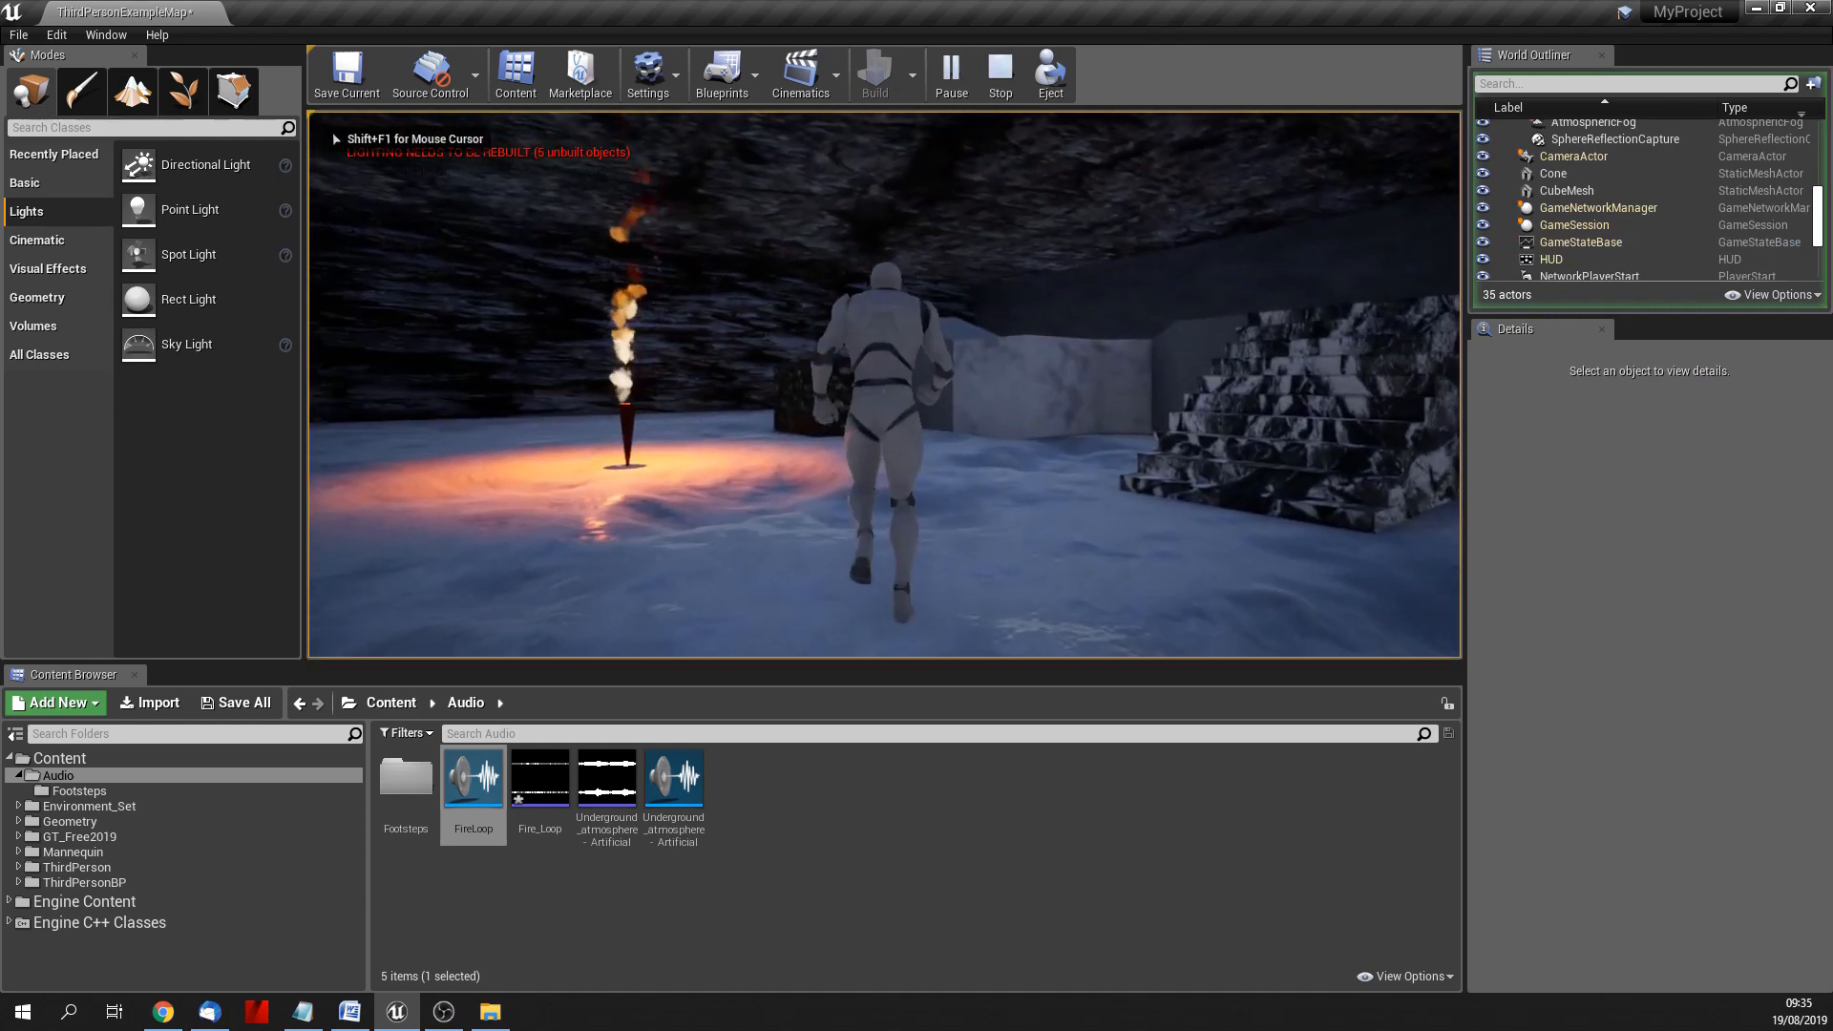
key("Escape")
Step: Override the FireLoop component's attenuation on the torch's point light with Natural Sound falloff, inner radius about 265 and falloff distance about 497
right_click_drag(984, 564, 930, 555)
right_click_drag(1127, 575, 1193, 569)
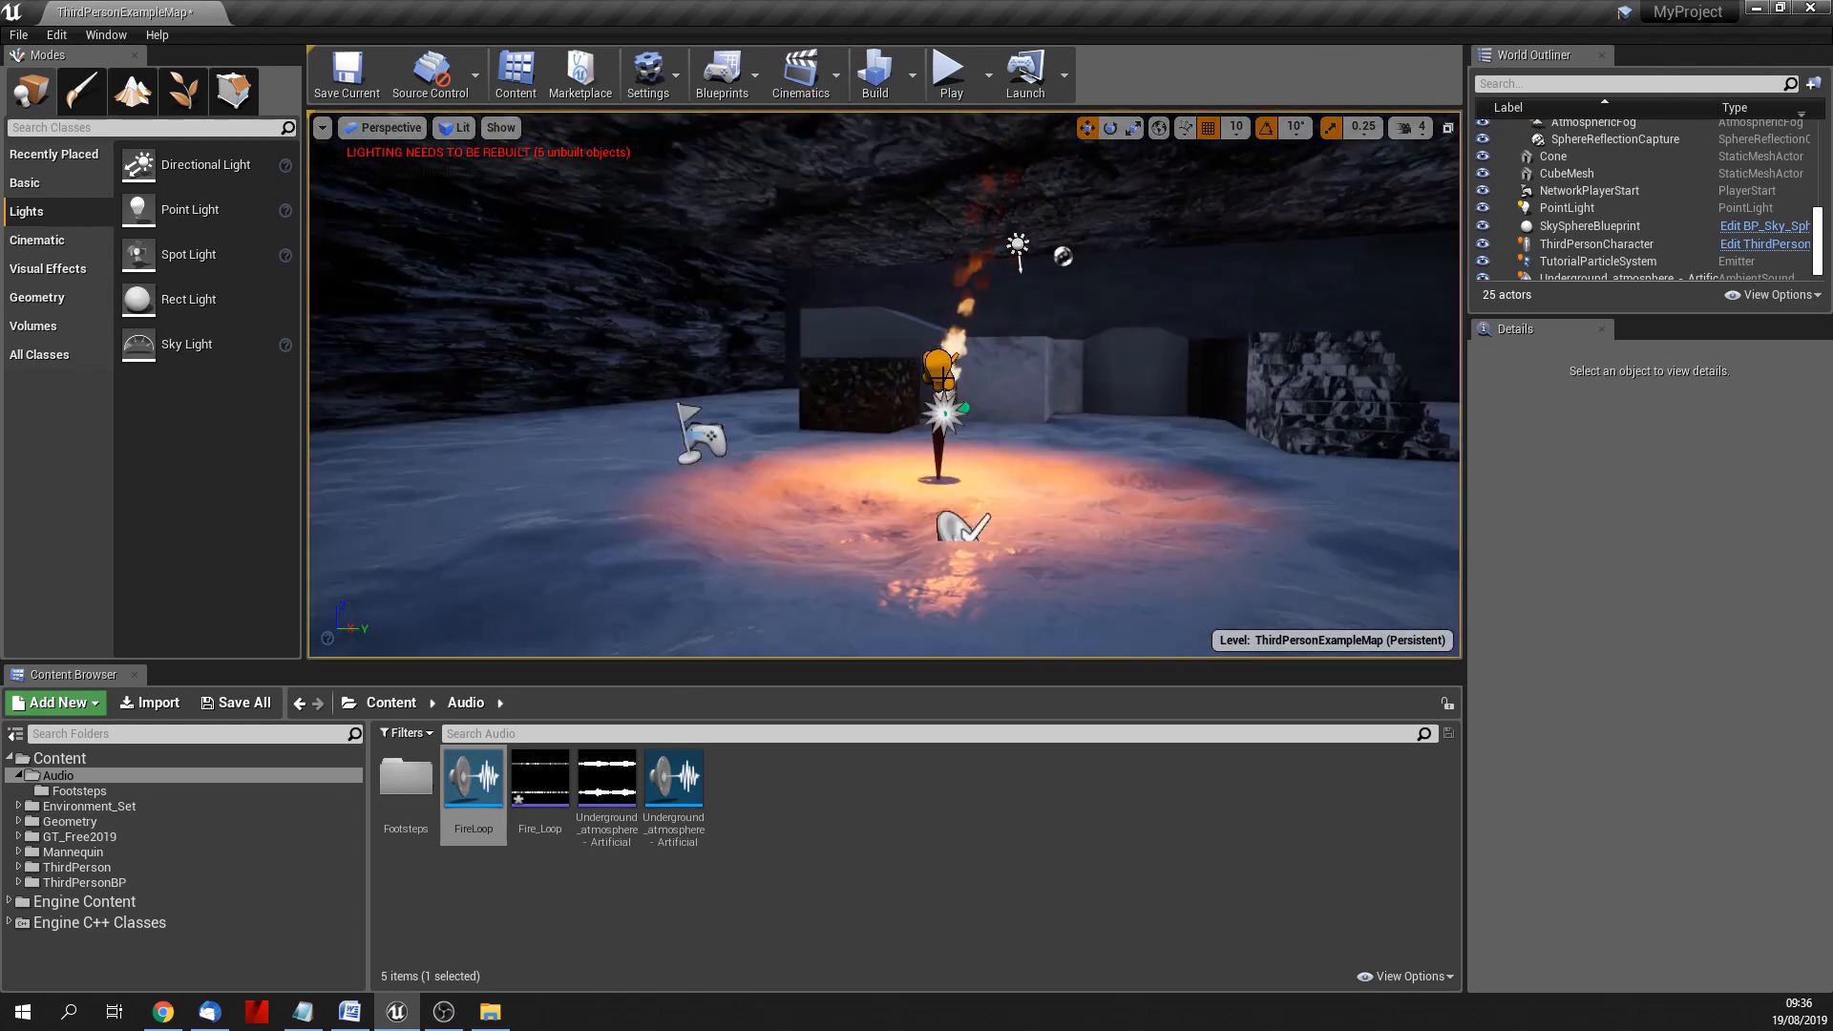
left_click(944, 369)
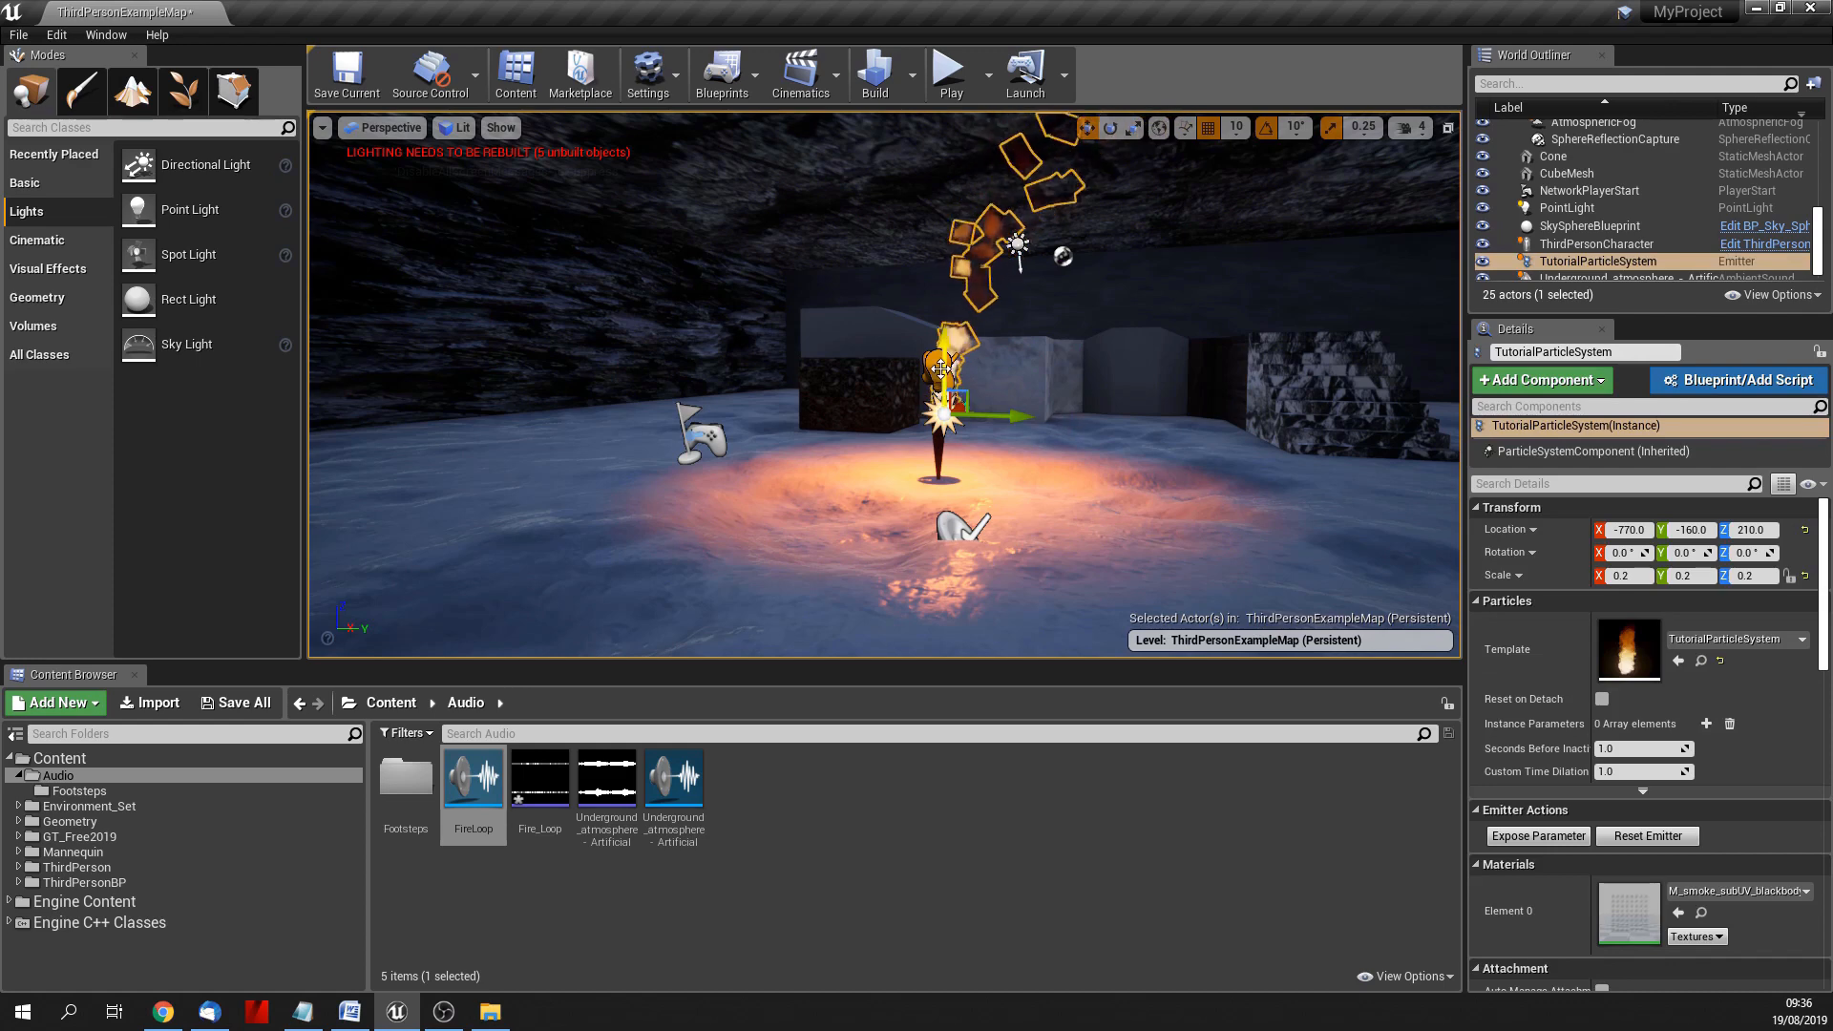
left_click(935, 360)
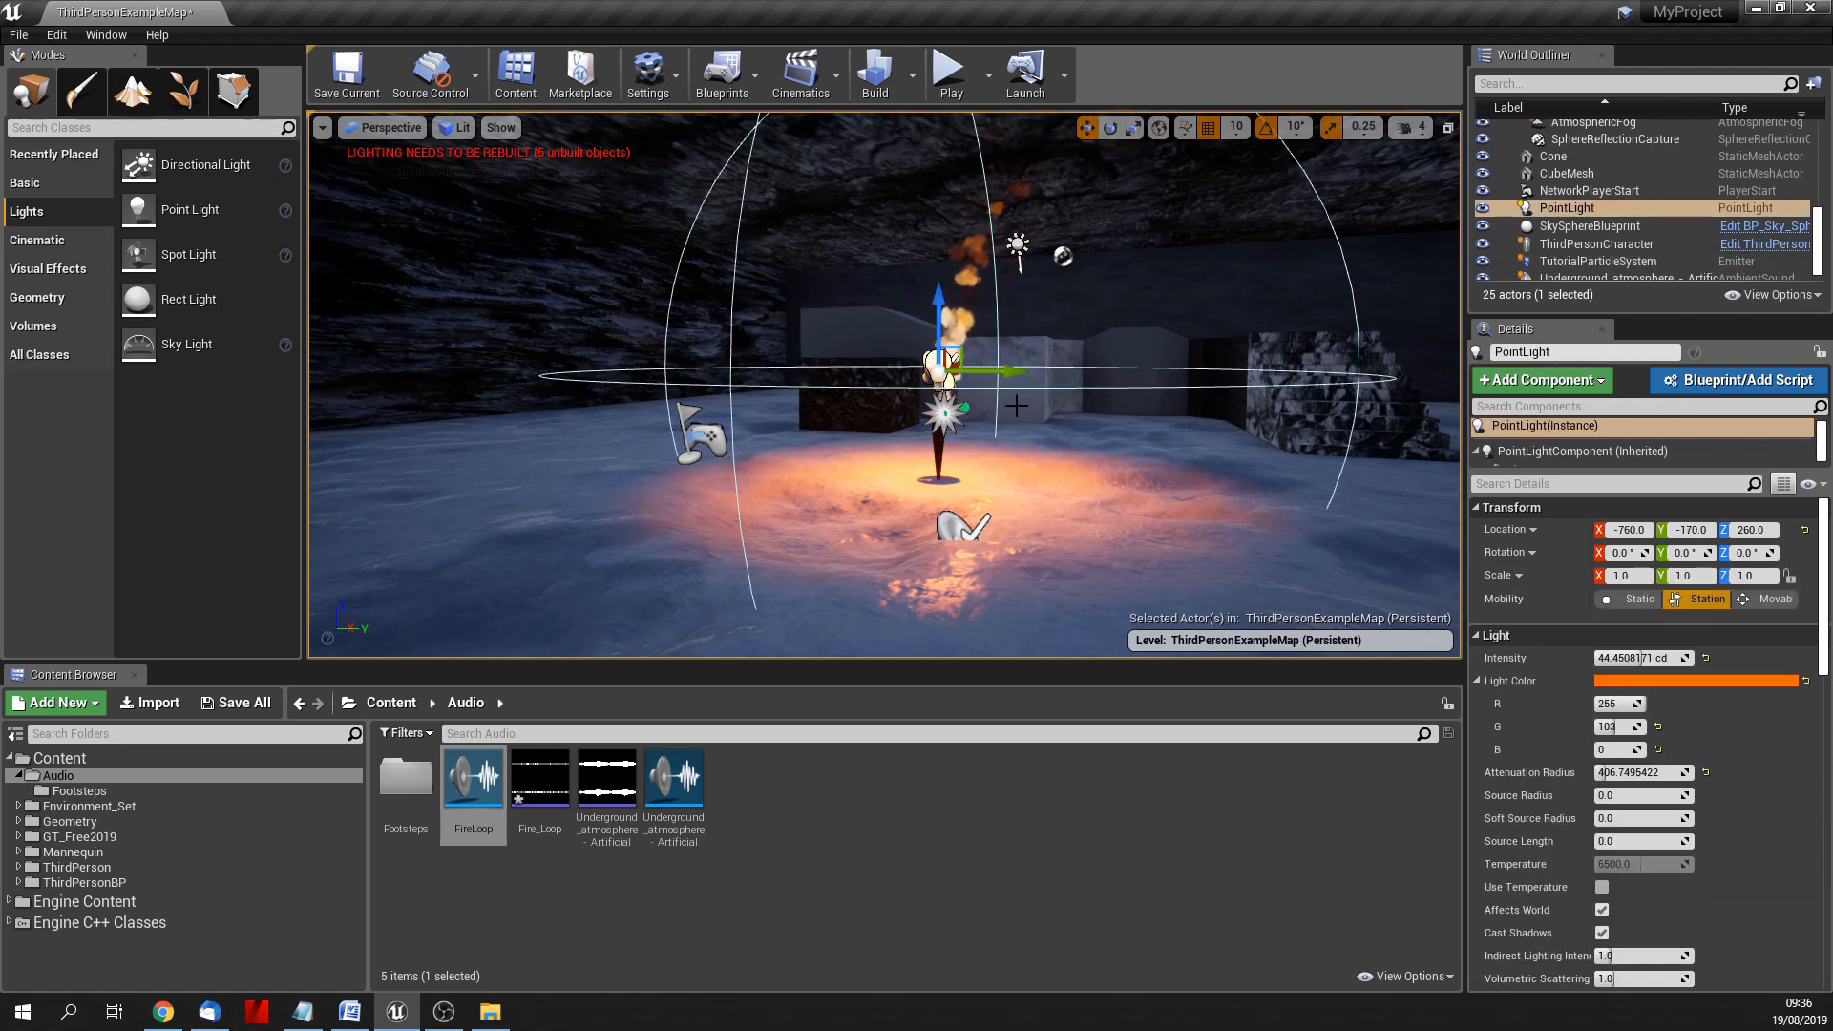
scroll(1754, 439, "down", 1)
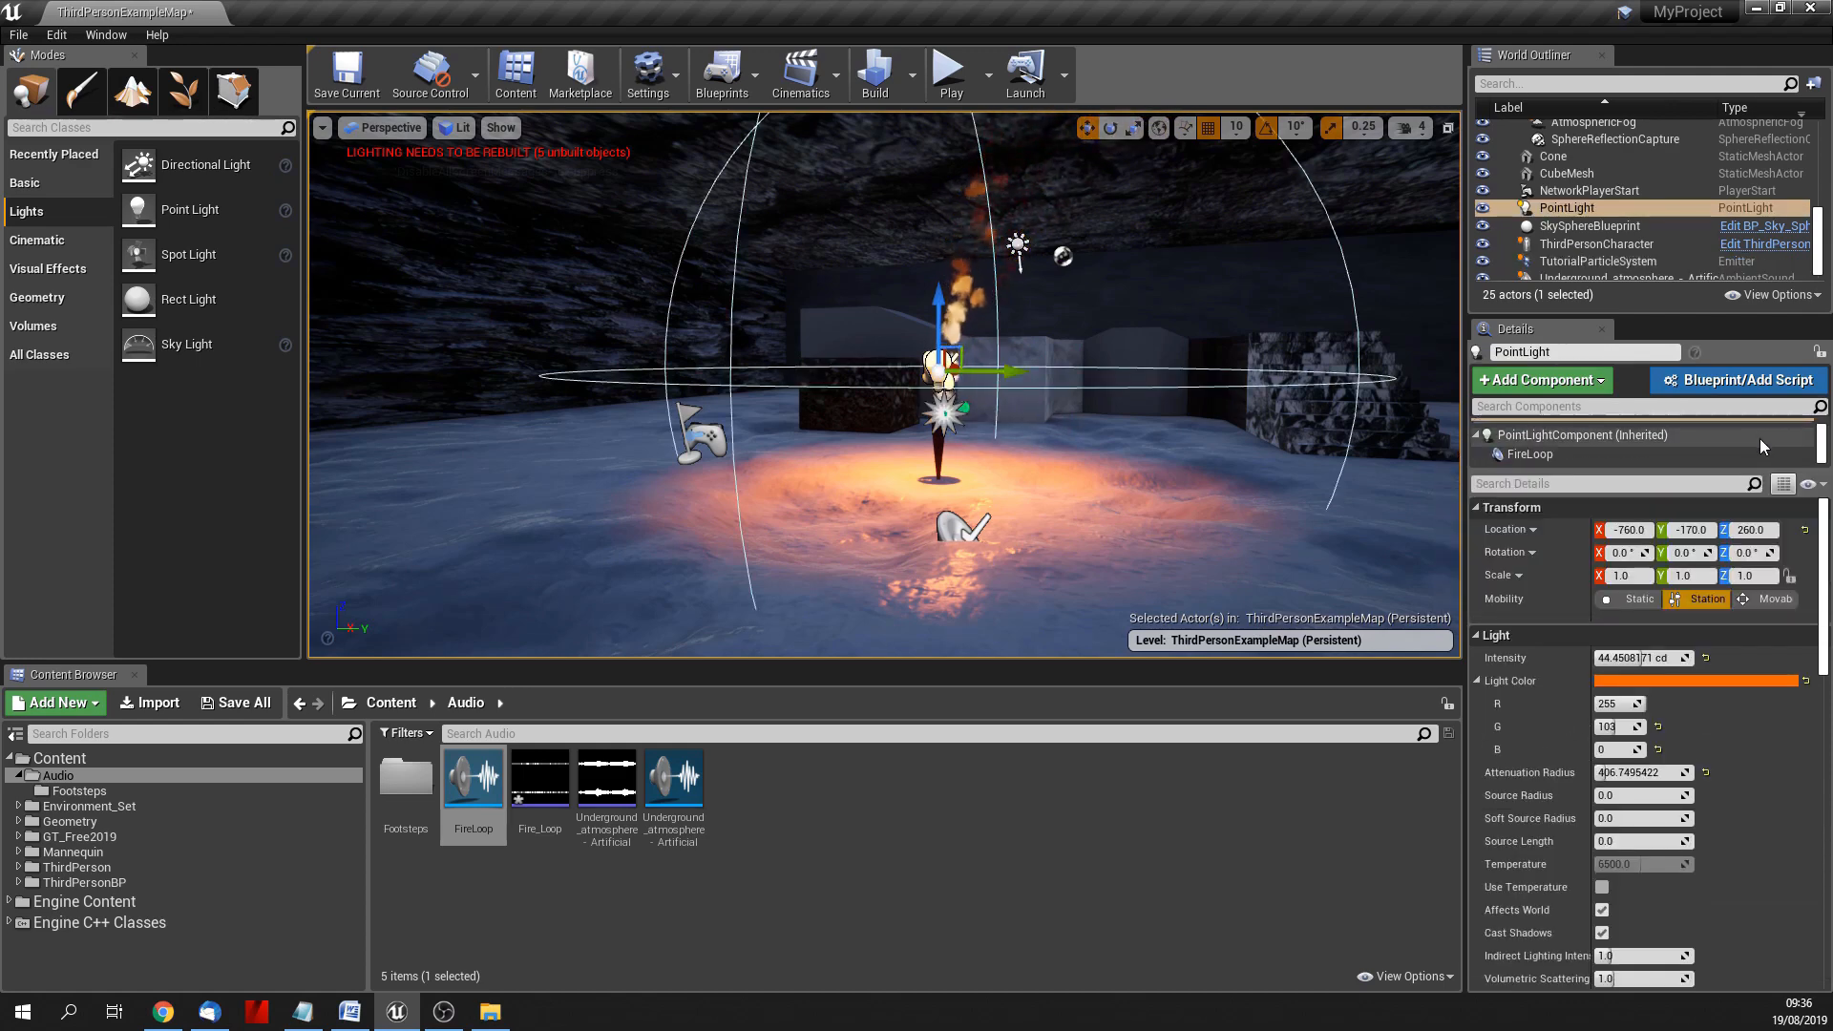
left_click(1530, 455)
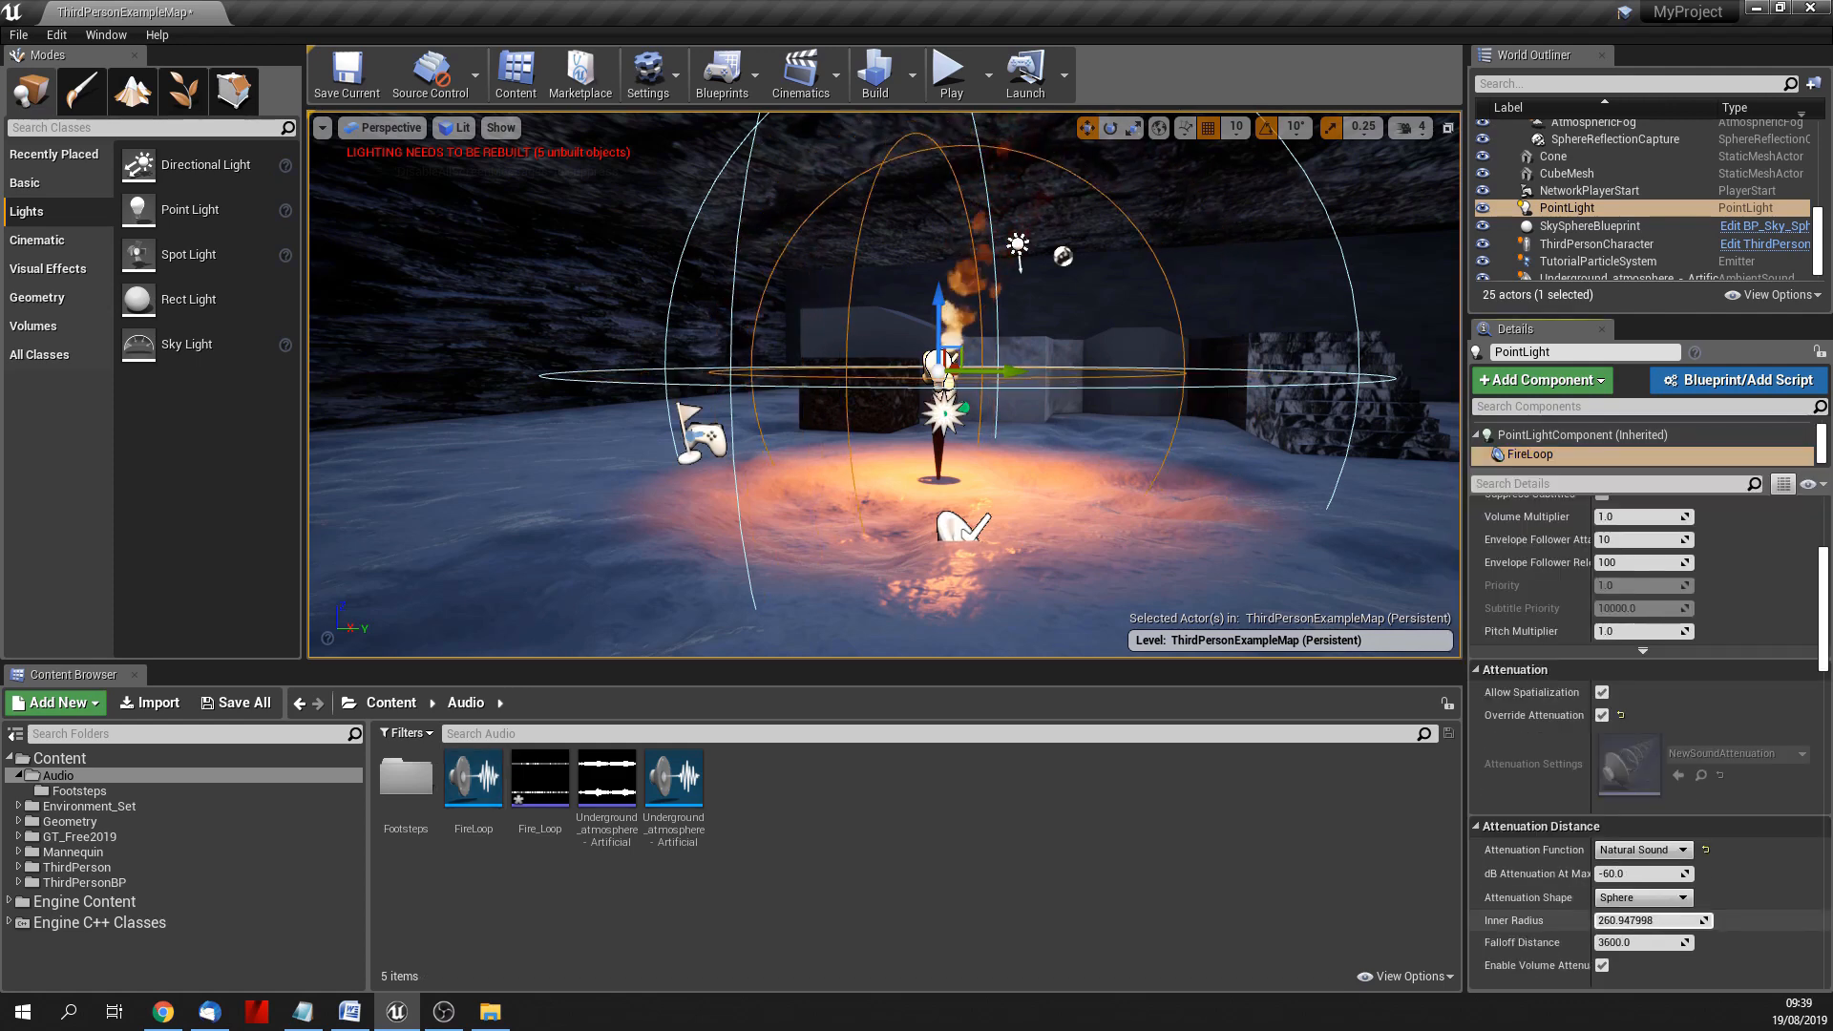
left_click_drag(1661, 920, 1561, 943)
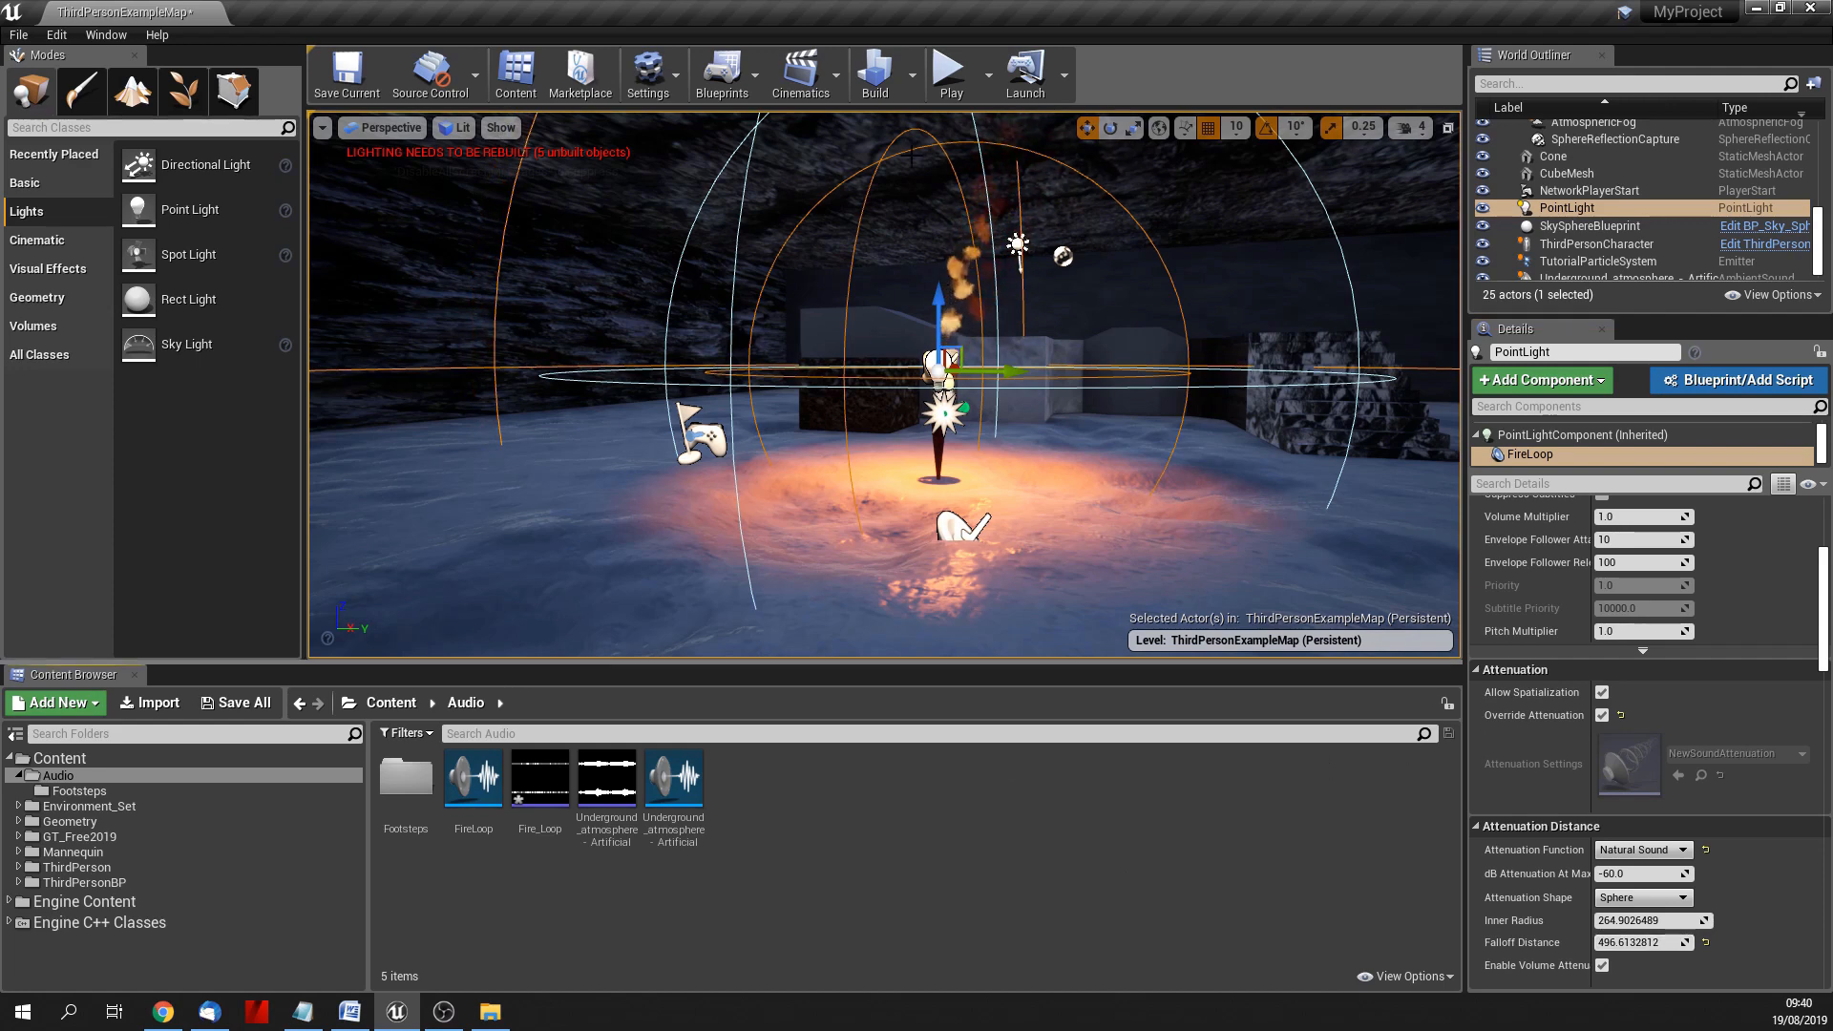
Step: Play the level, run the character up to the torch to test the fire sound's falloff, and end the session
left_click(949, 75)
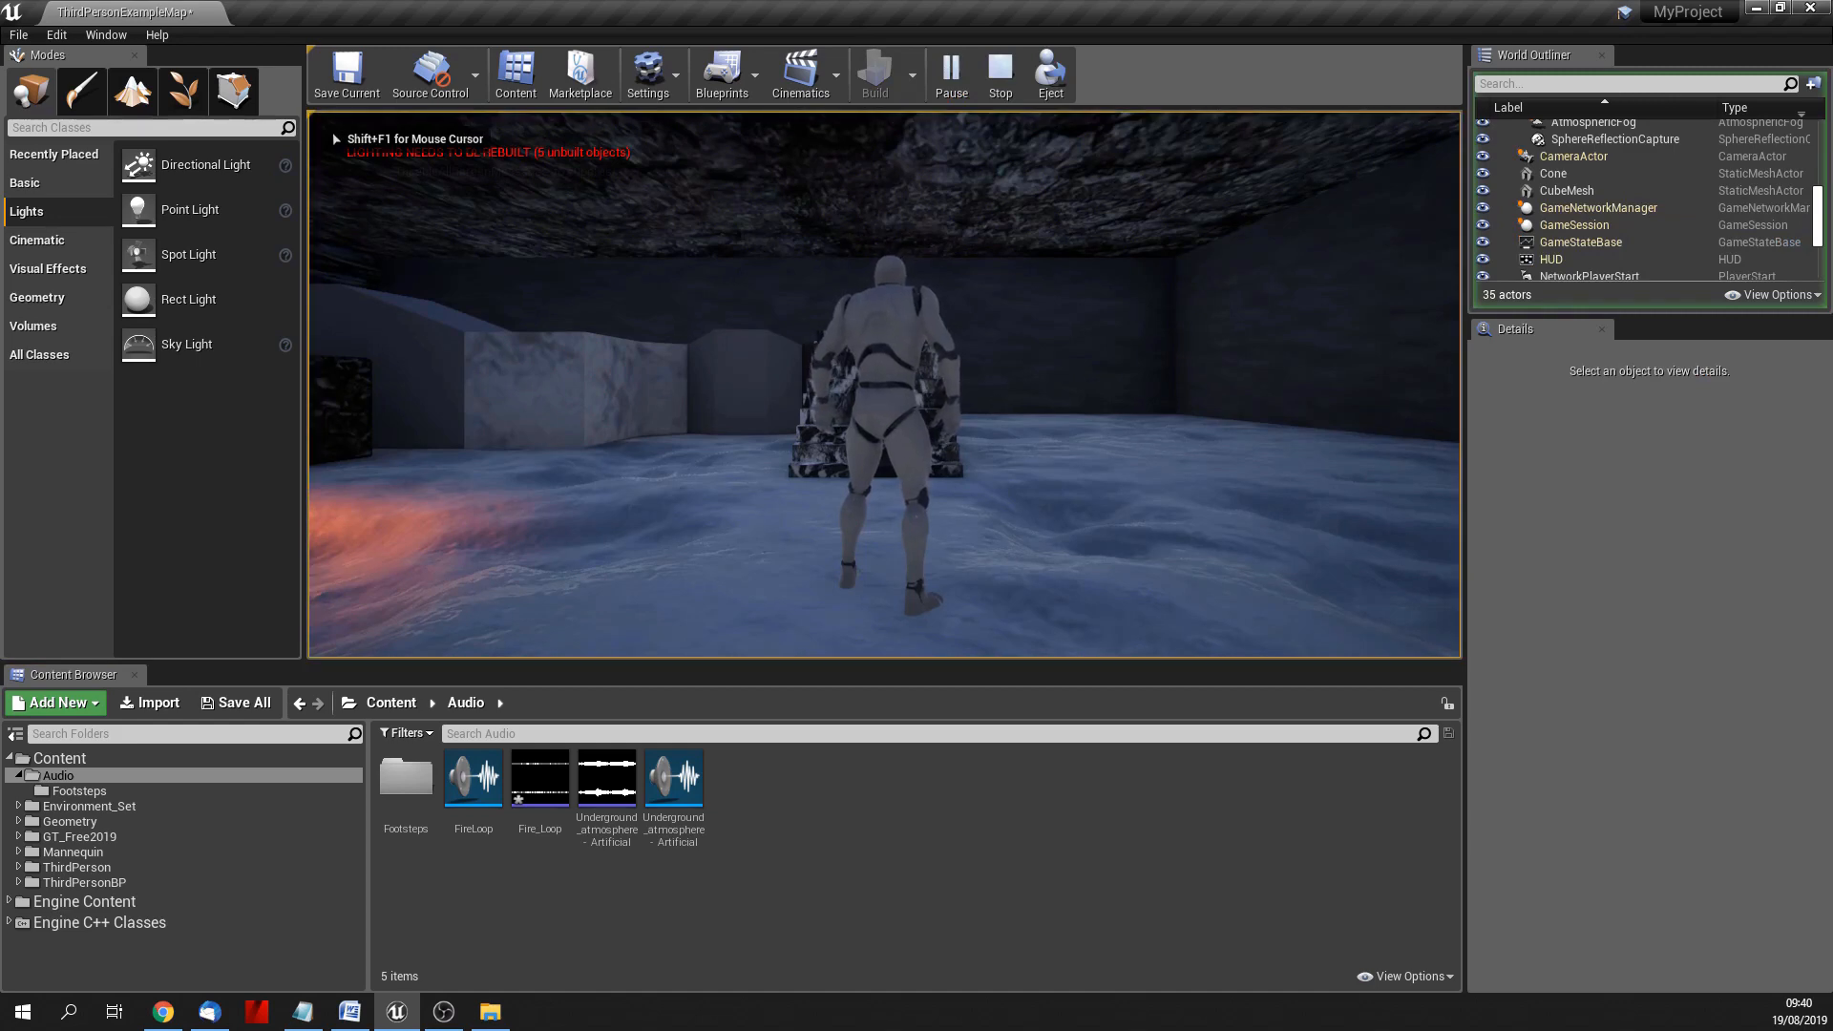
key("w")
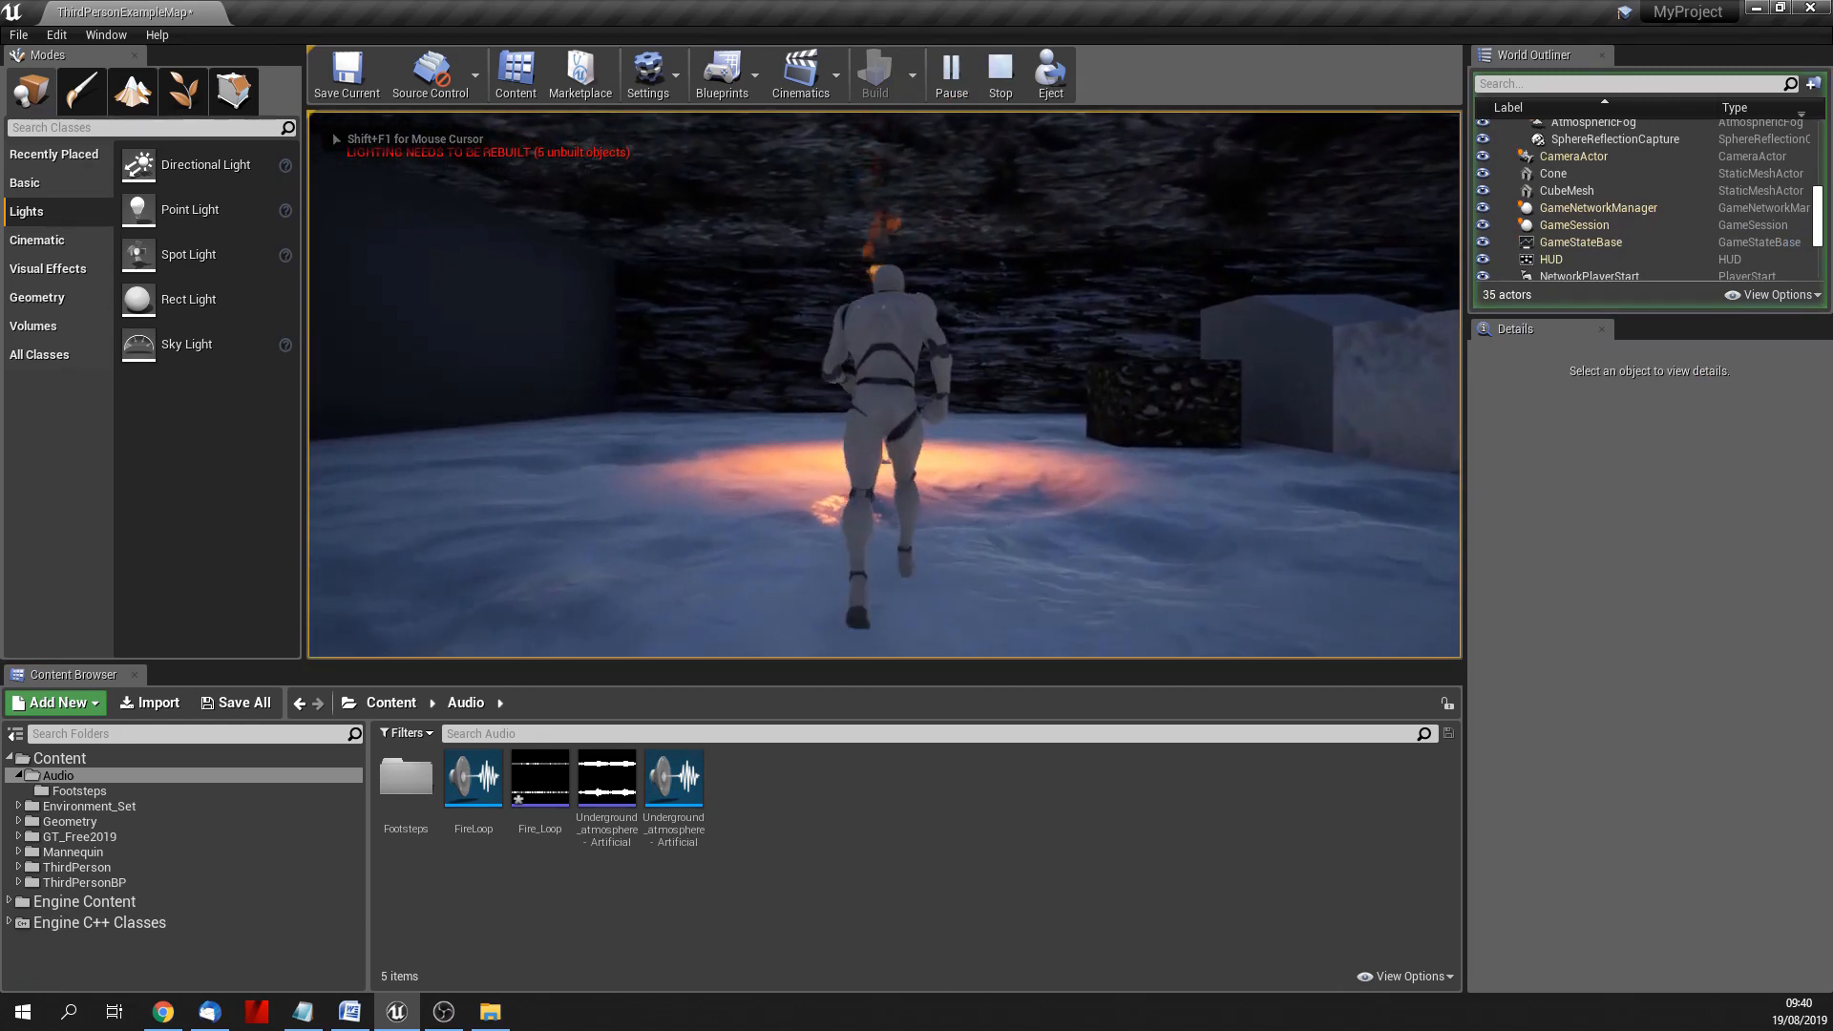
key("w")
key("w")
key("w")
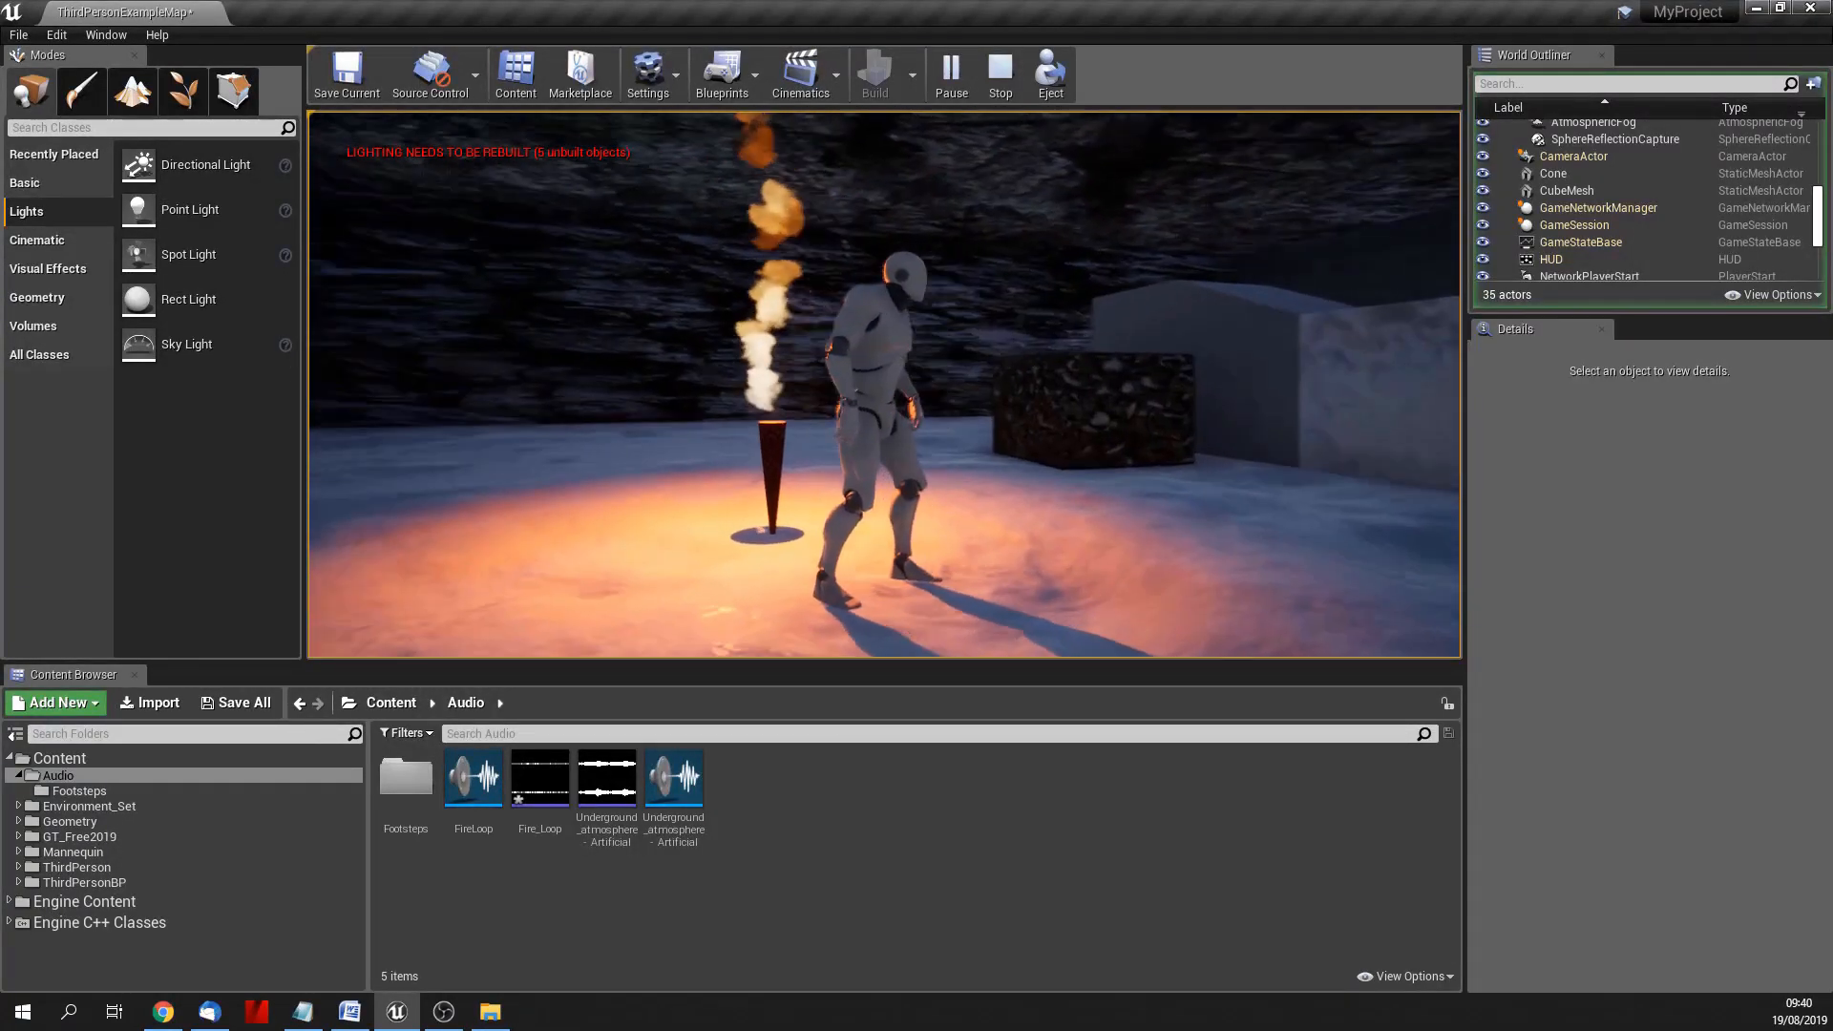
key("Escape")
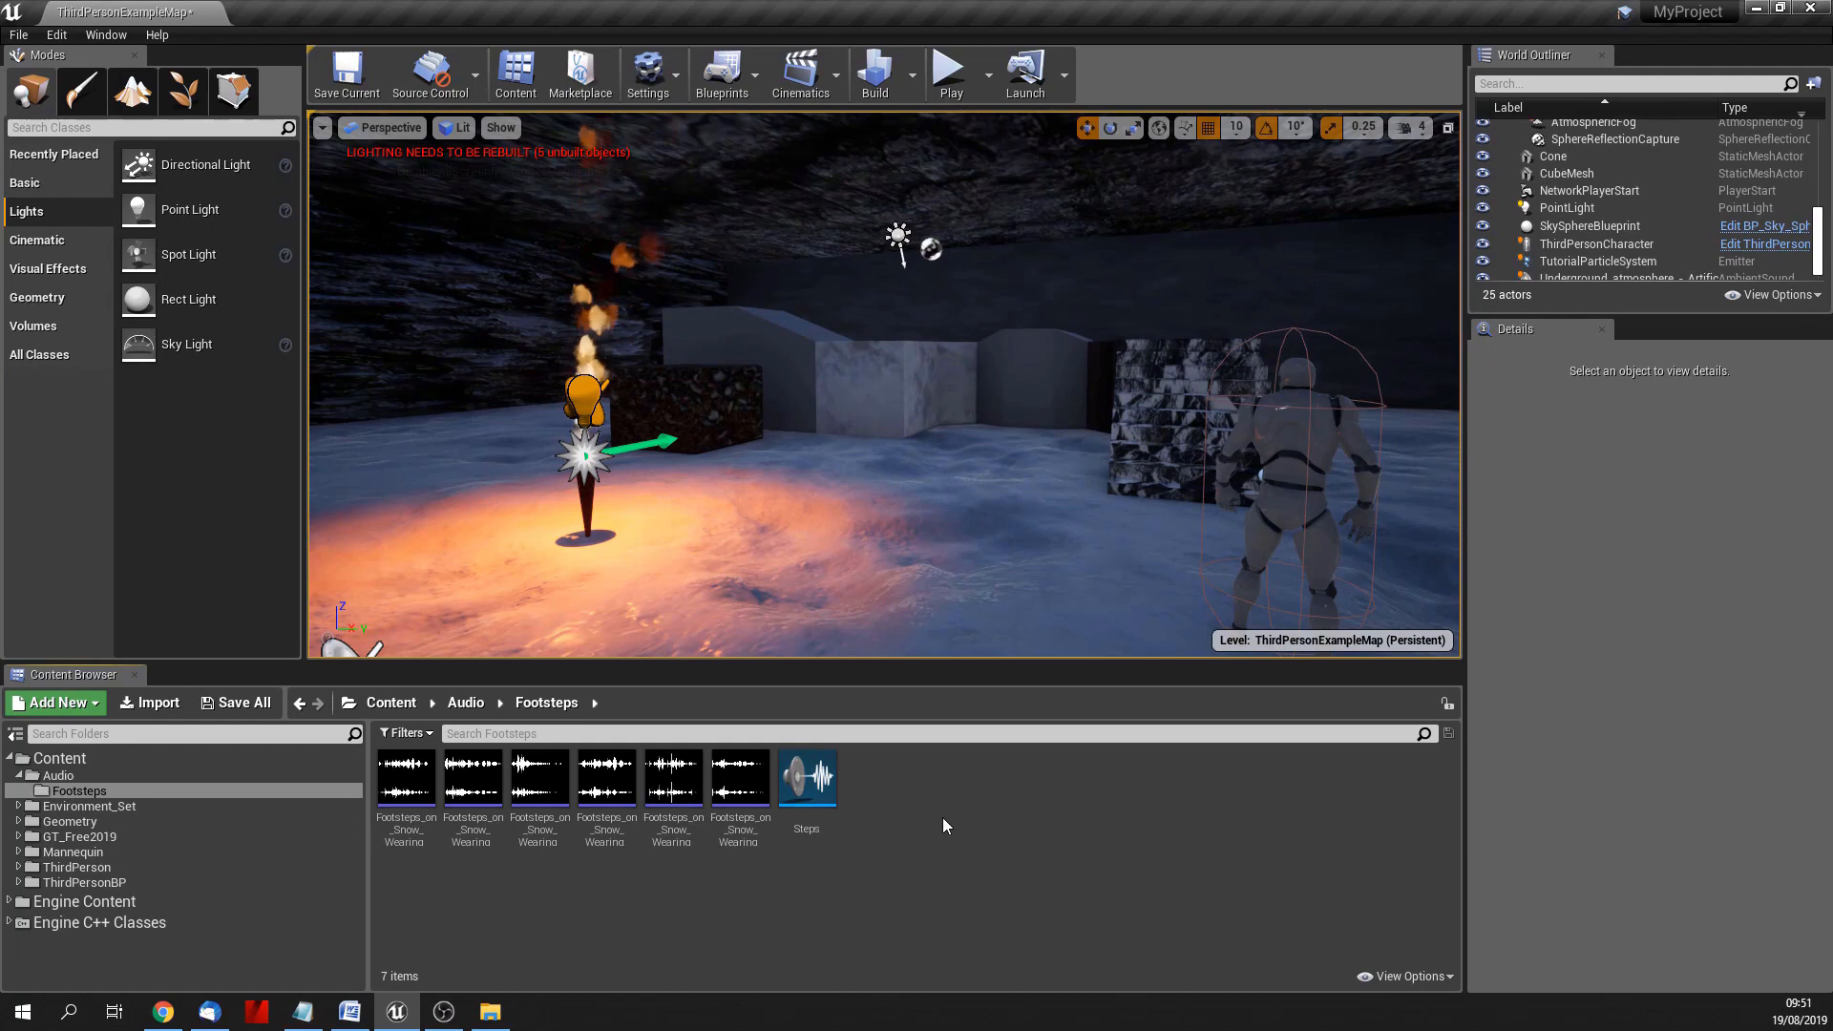
Step: Create a physical material named Snow in the Audio/Footsteps folder
right_click(943, 826)
mouse_move(1003, 765)
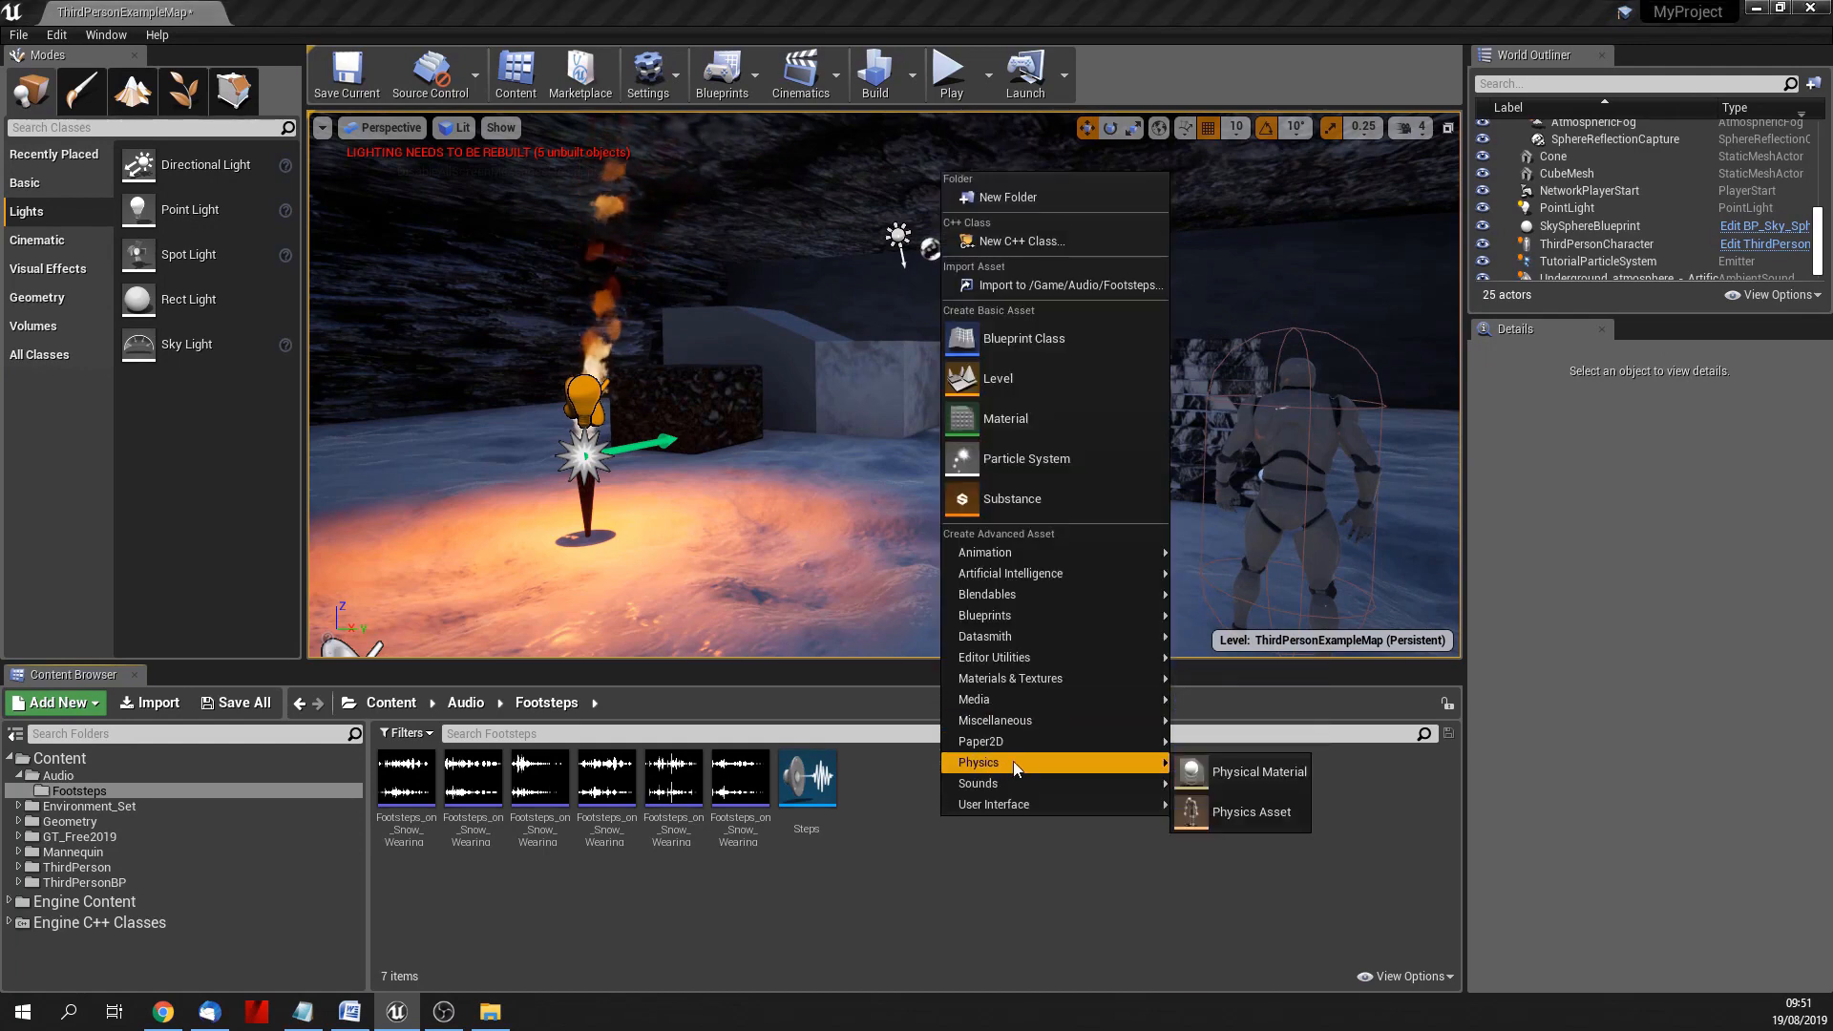
left_click(1241, 771)
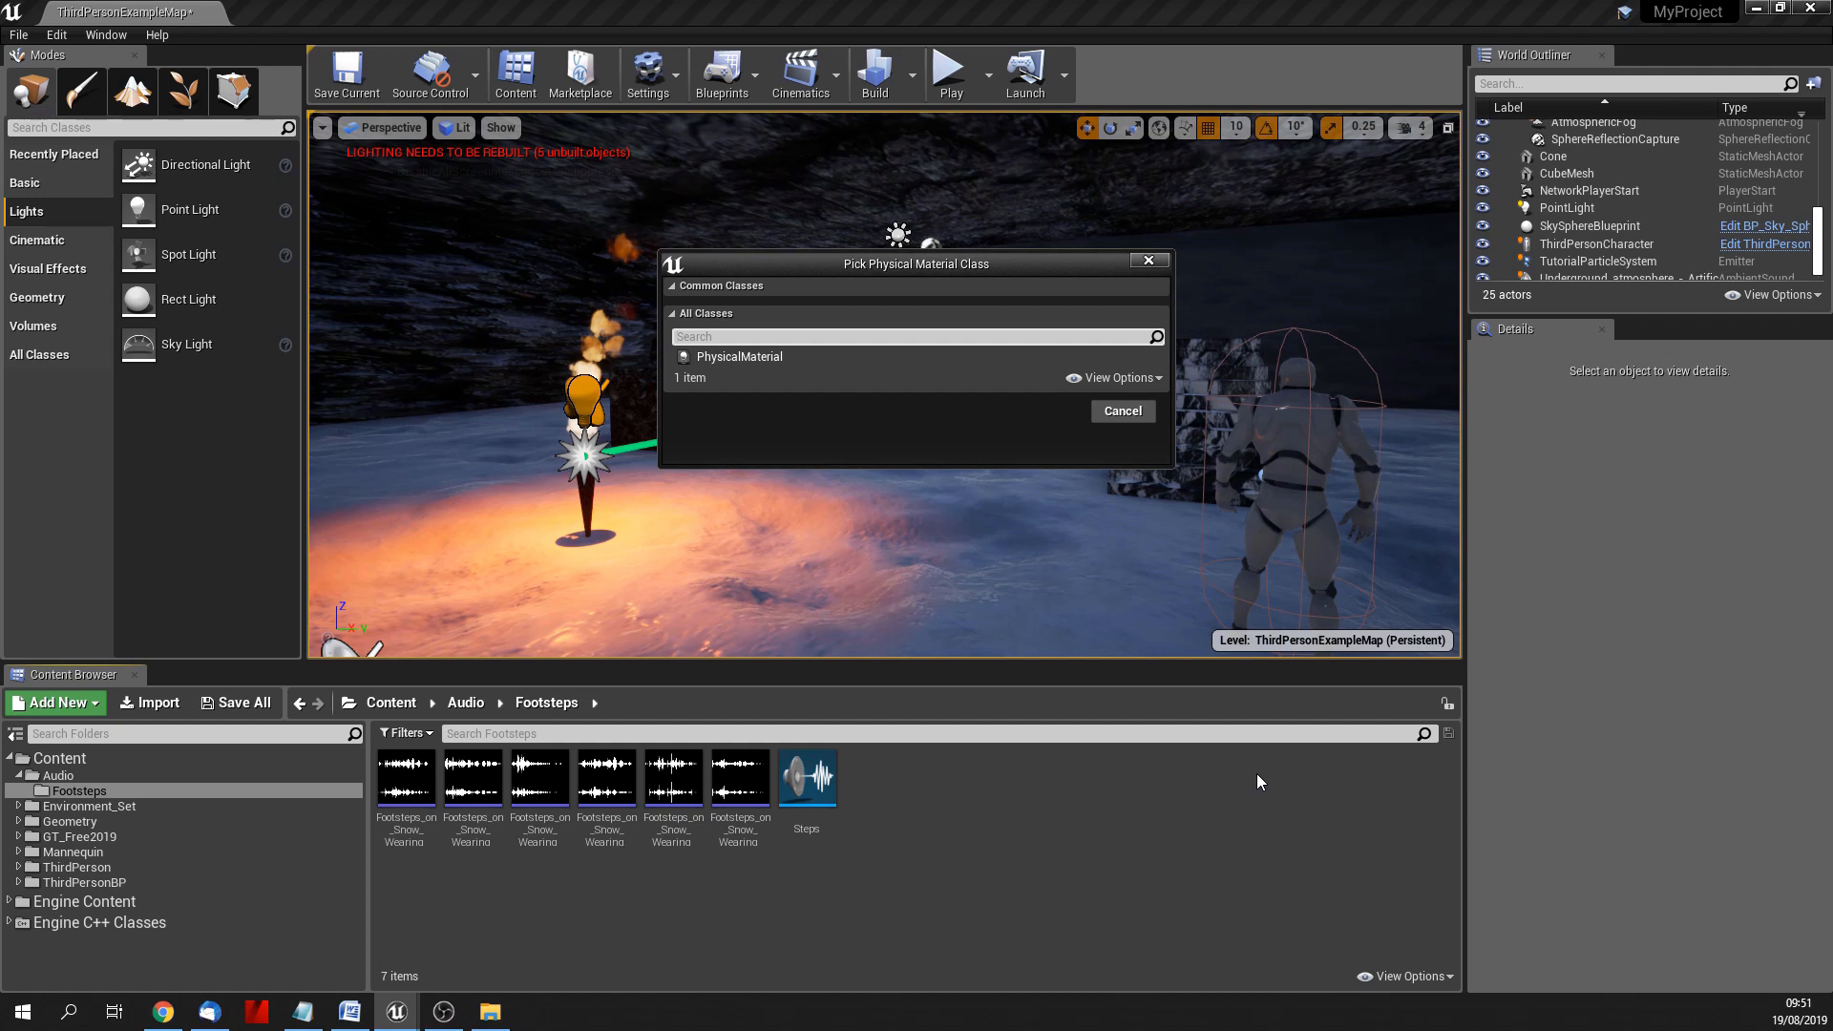
left_click(740, 356)
left_click(1046, 412)
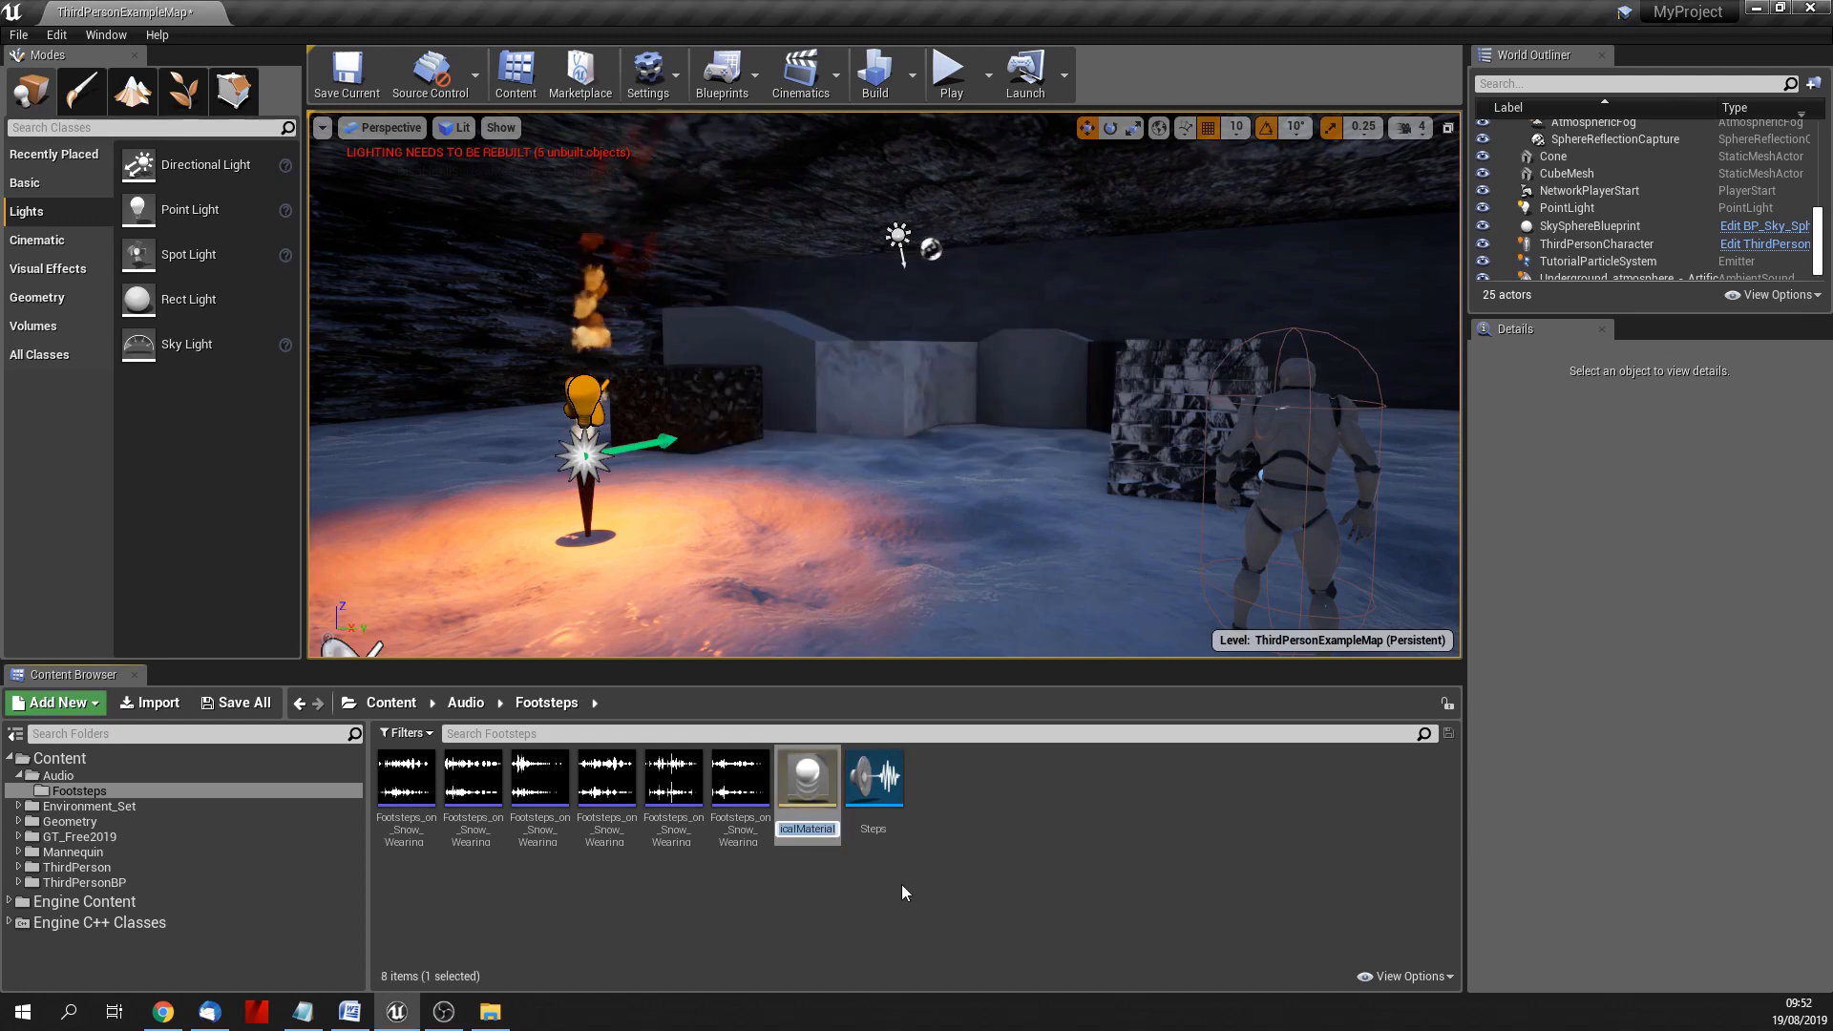
type("Snow")
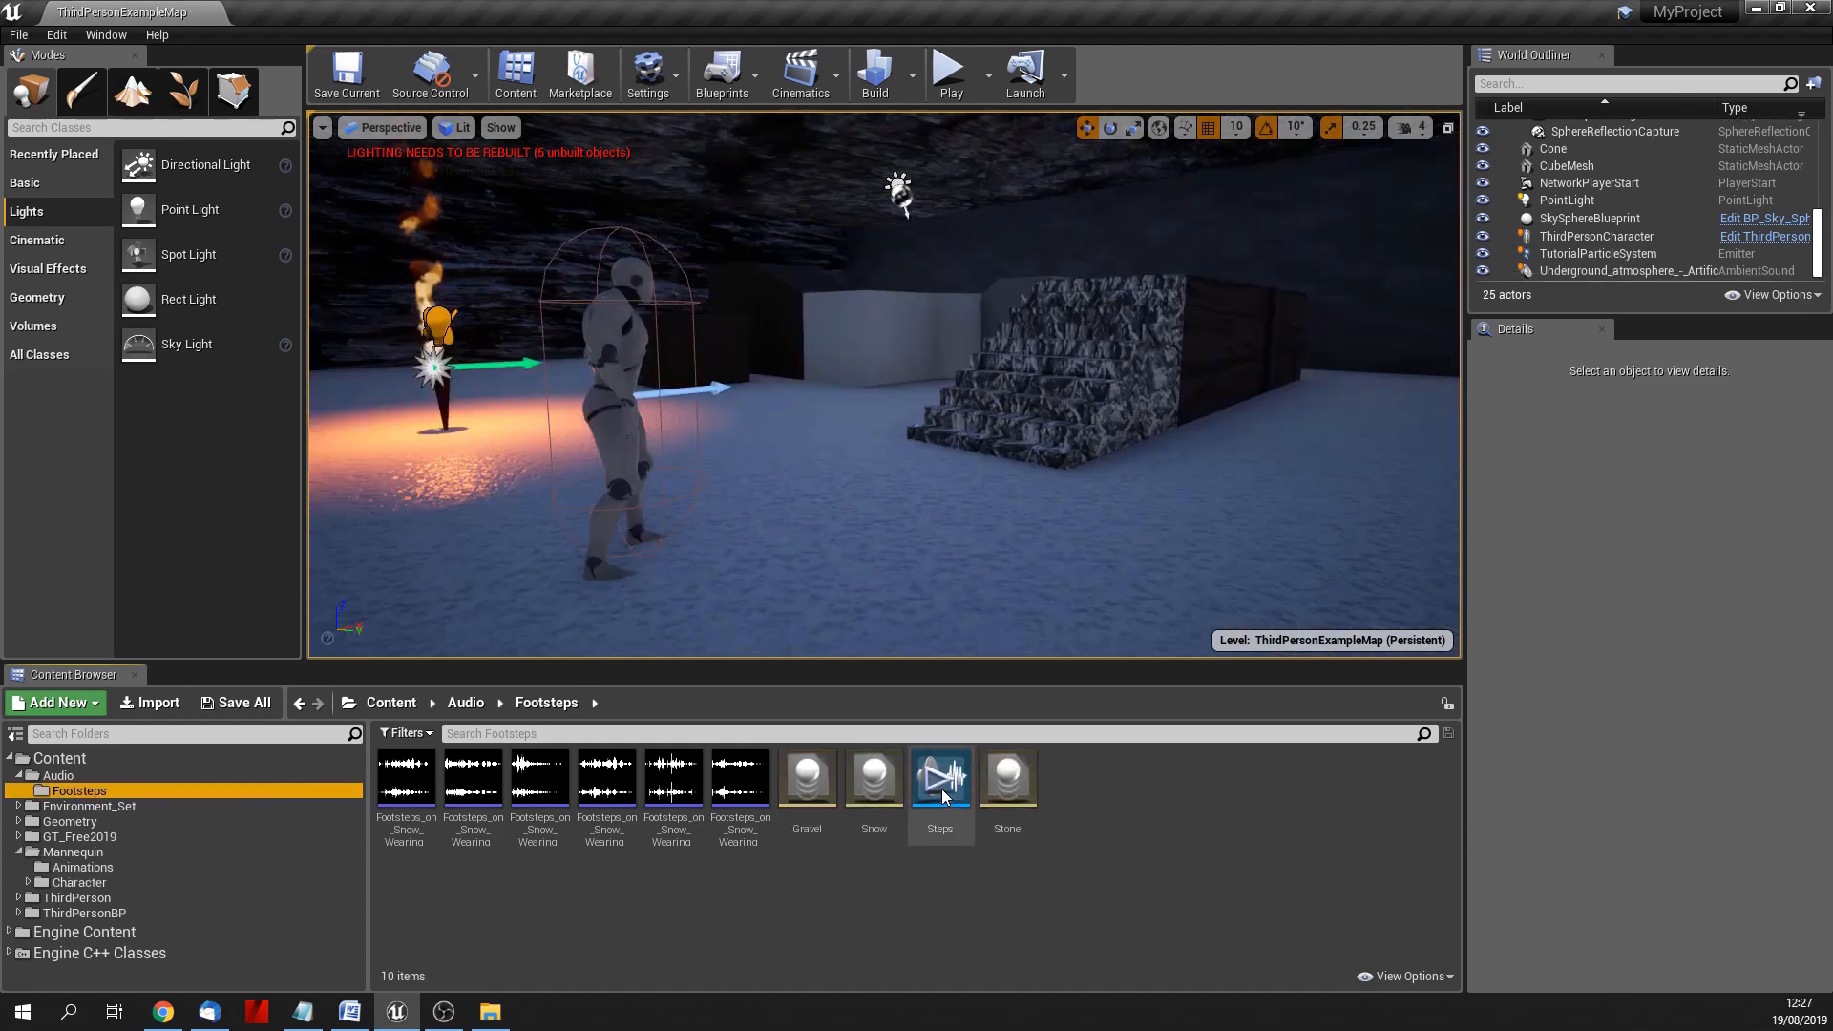
Step: Open the Steps sound cue and examine how the snow footstep wave players feed the Random node and the Output
double_click(941, 778)
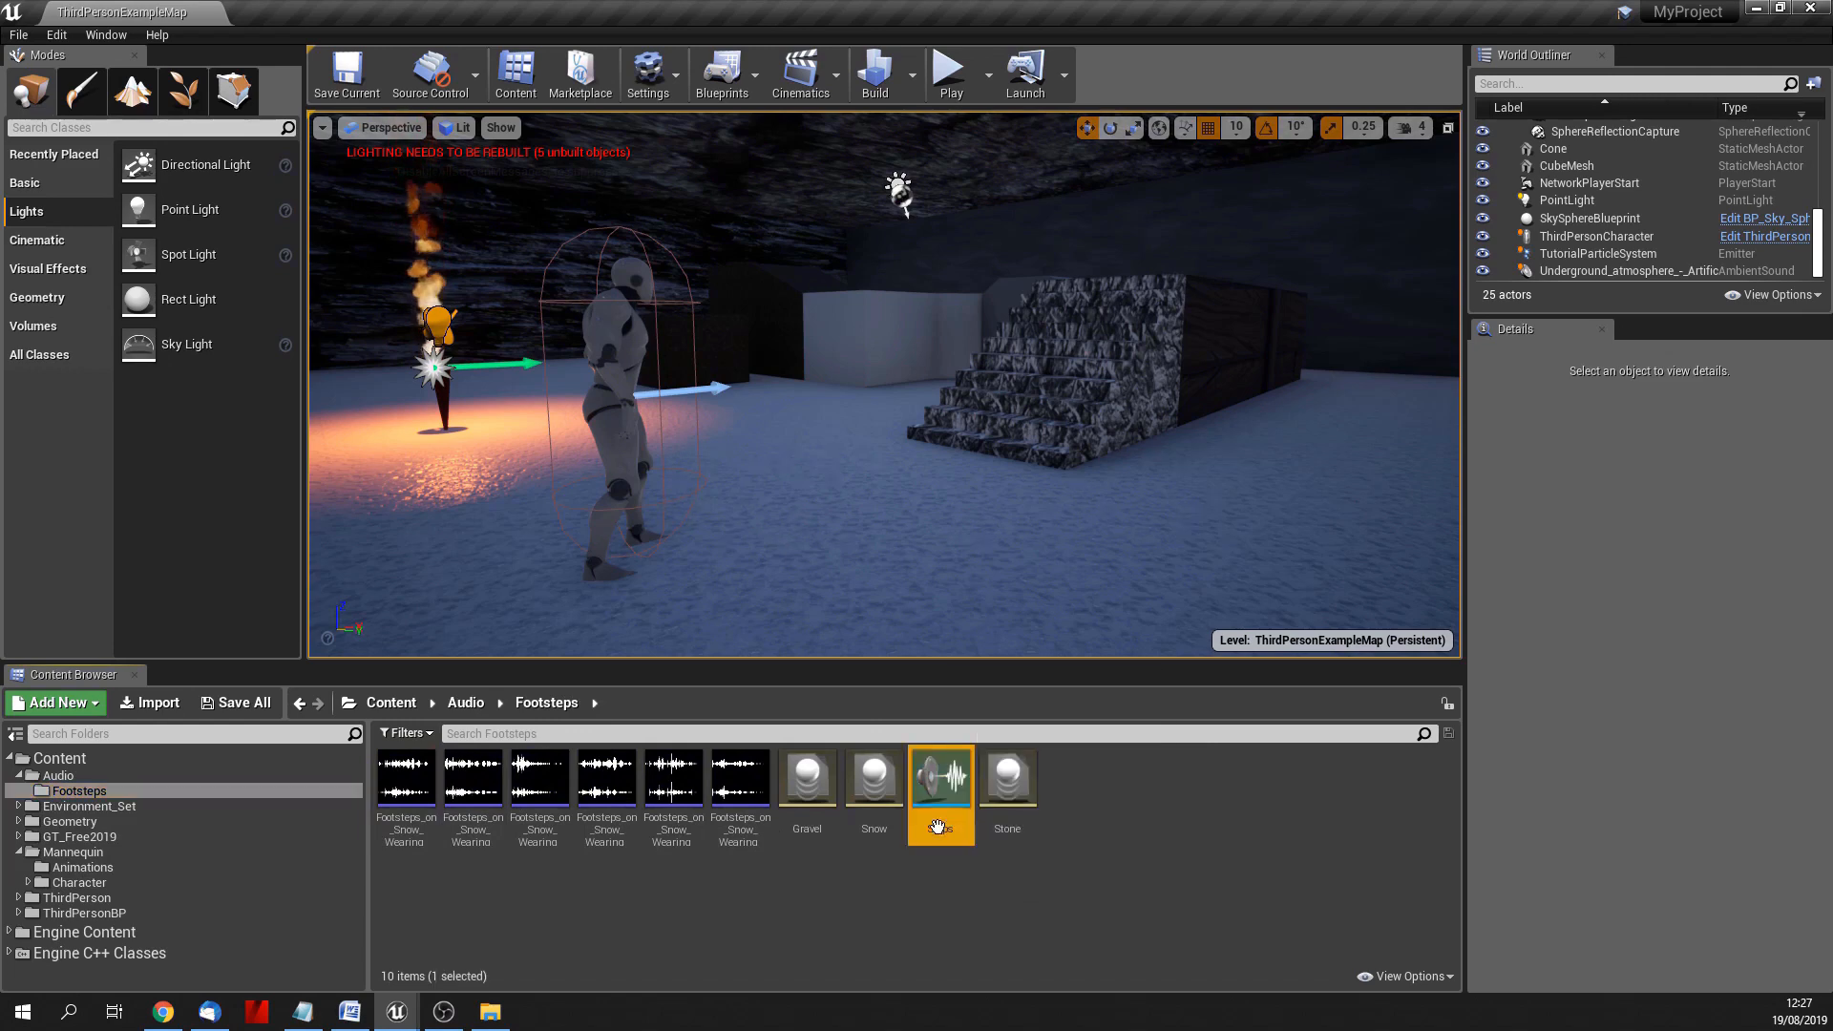
scroll(1174, 418, "down", 3)
scroll(1161, 354, "up", 3)
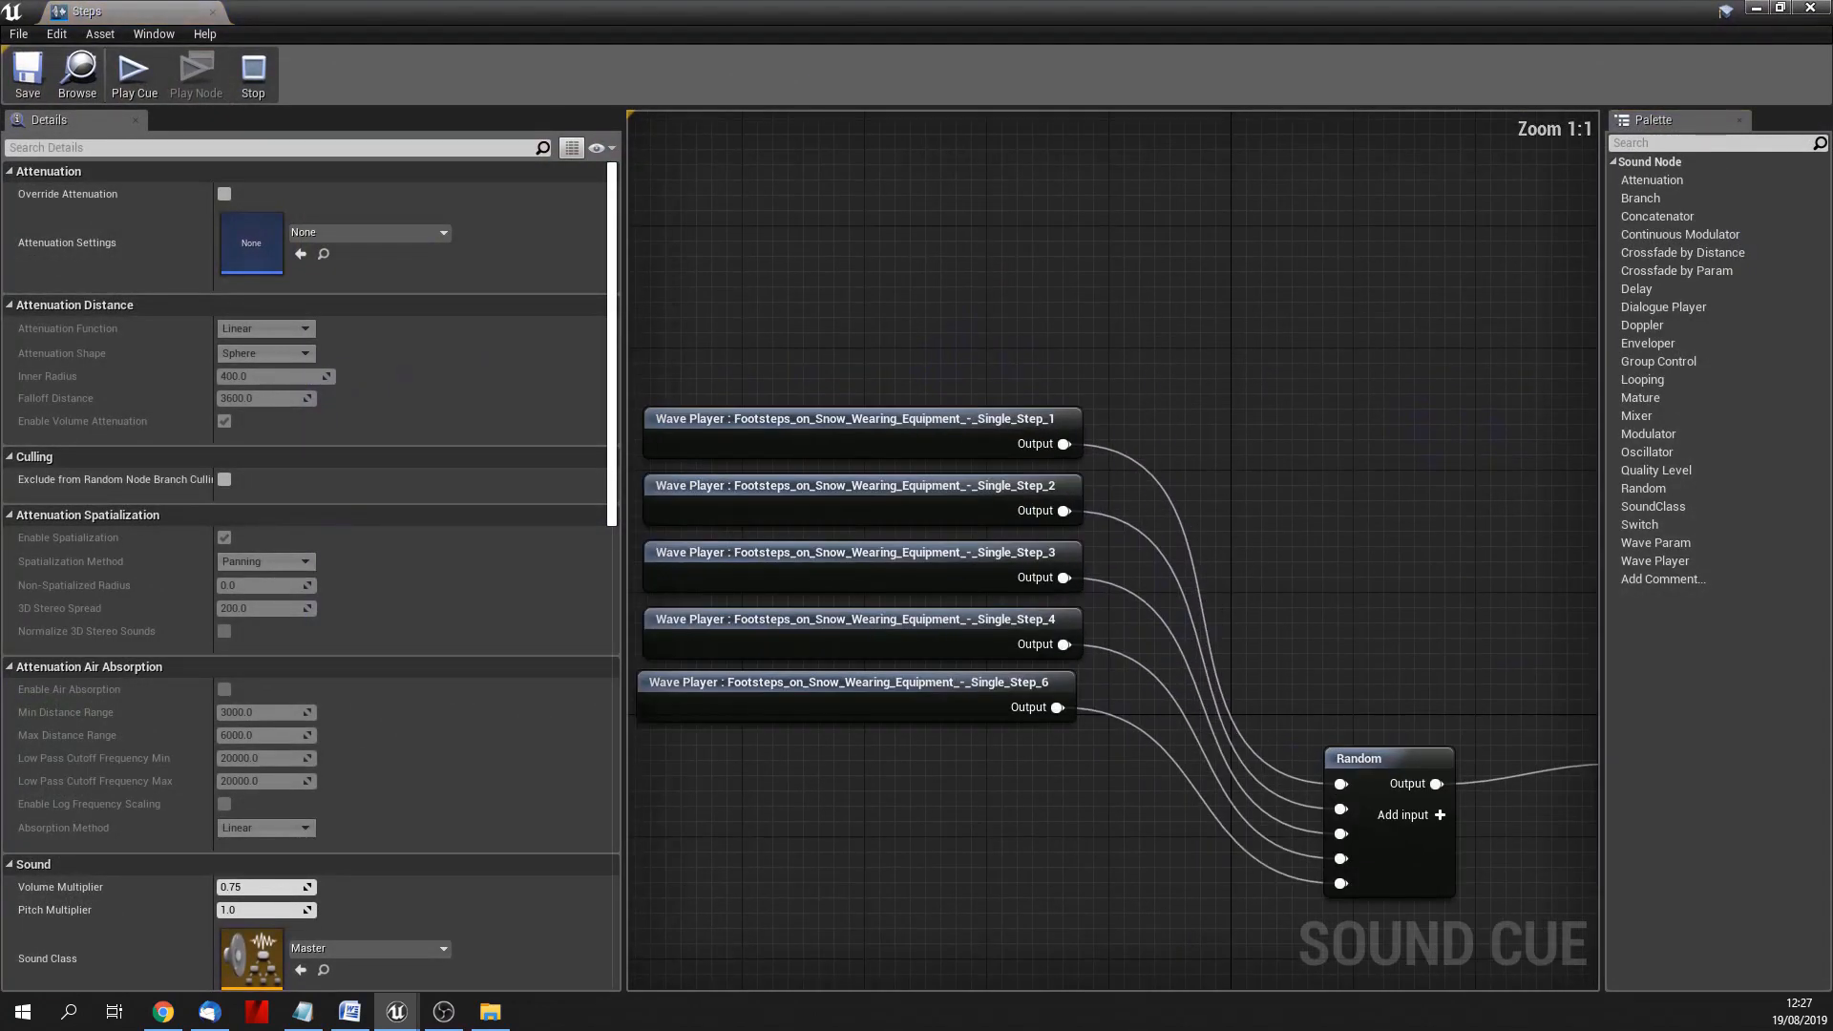
right_click_drag(659, 391, 814, 301)
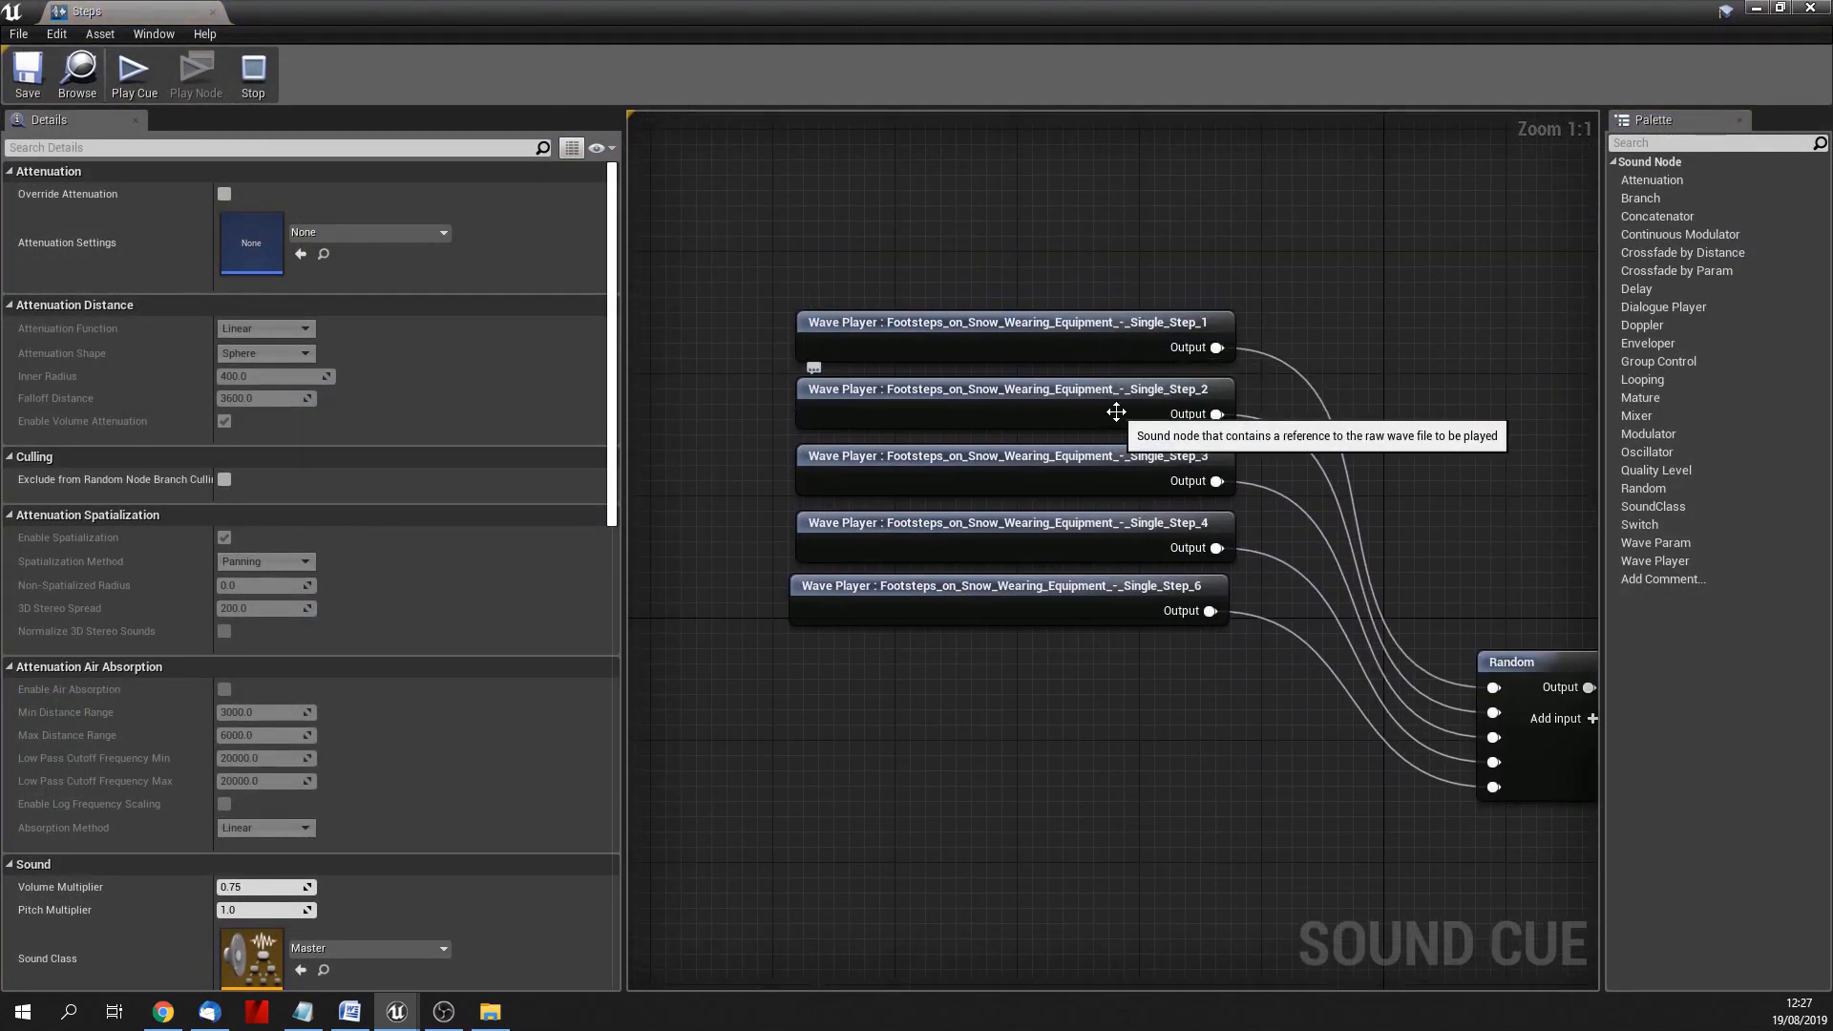
right_click_drag(1285, 769, 1074, 746)
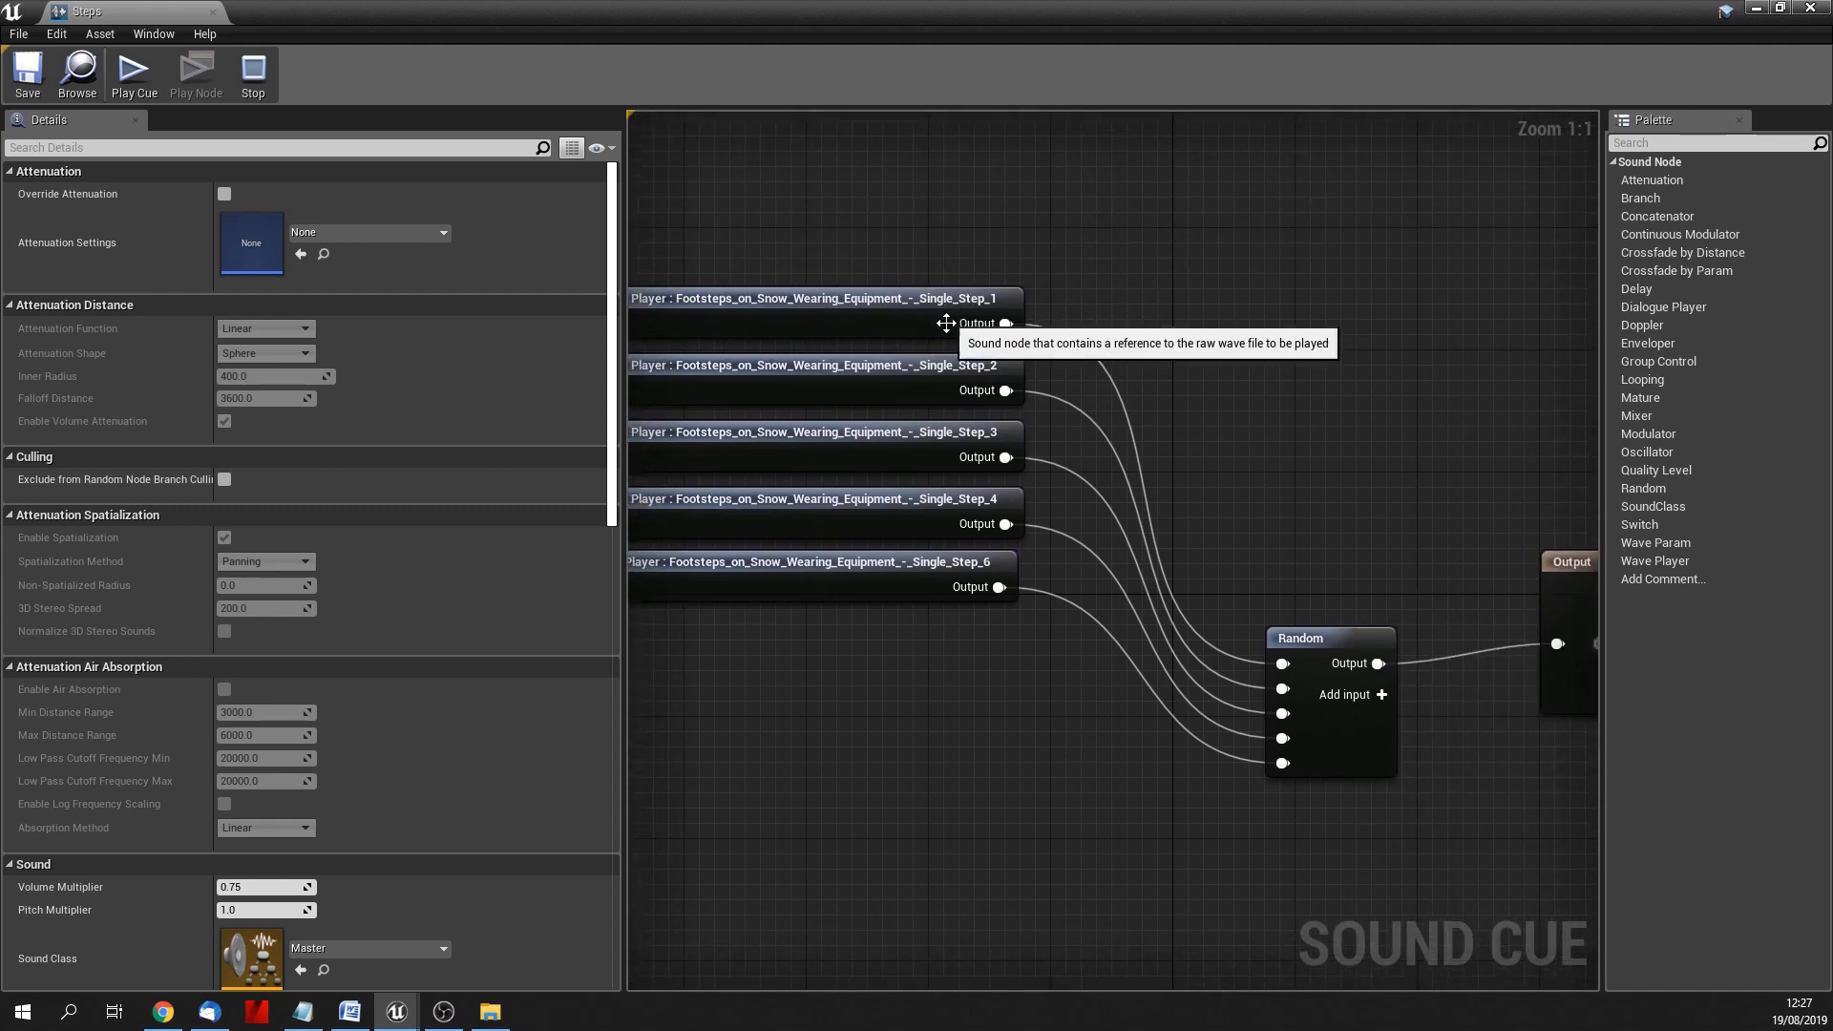
right_click_drag(1363, 364, 1215, 219)
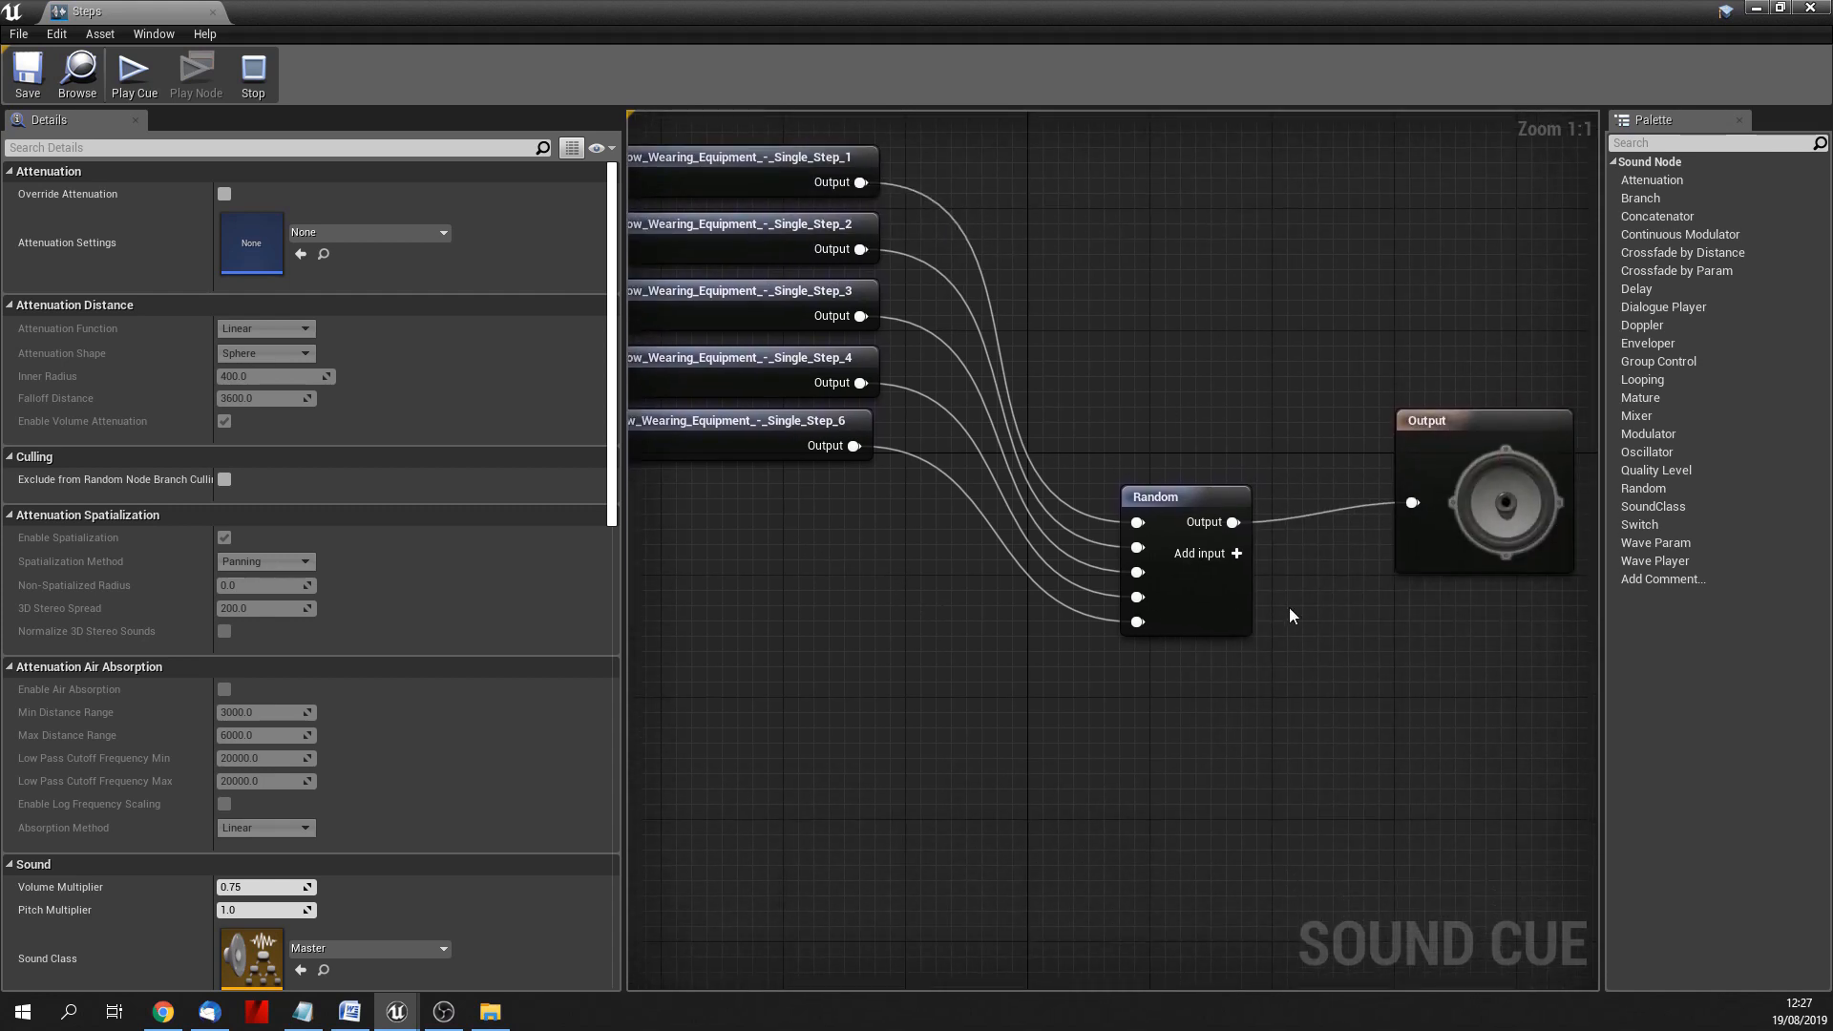
right_click_drag(1234, 386, 1129, 285)
right_click_drag(788, 501, 1076, 743)
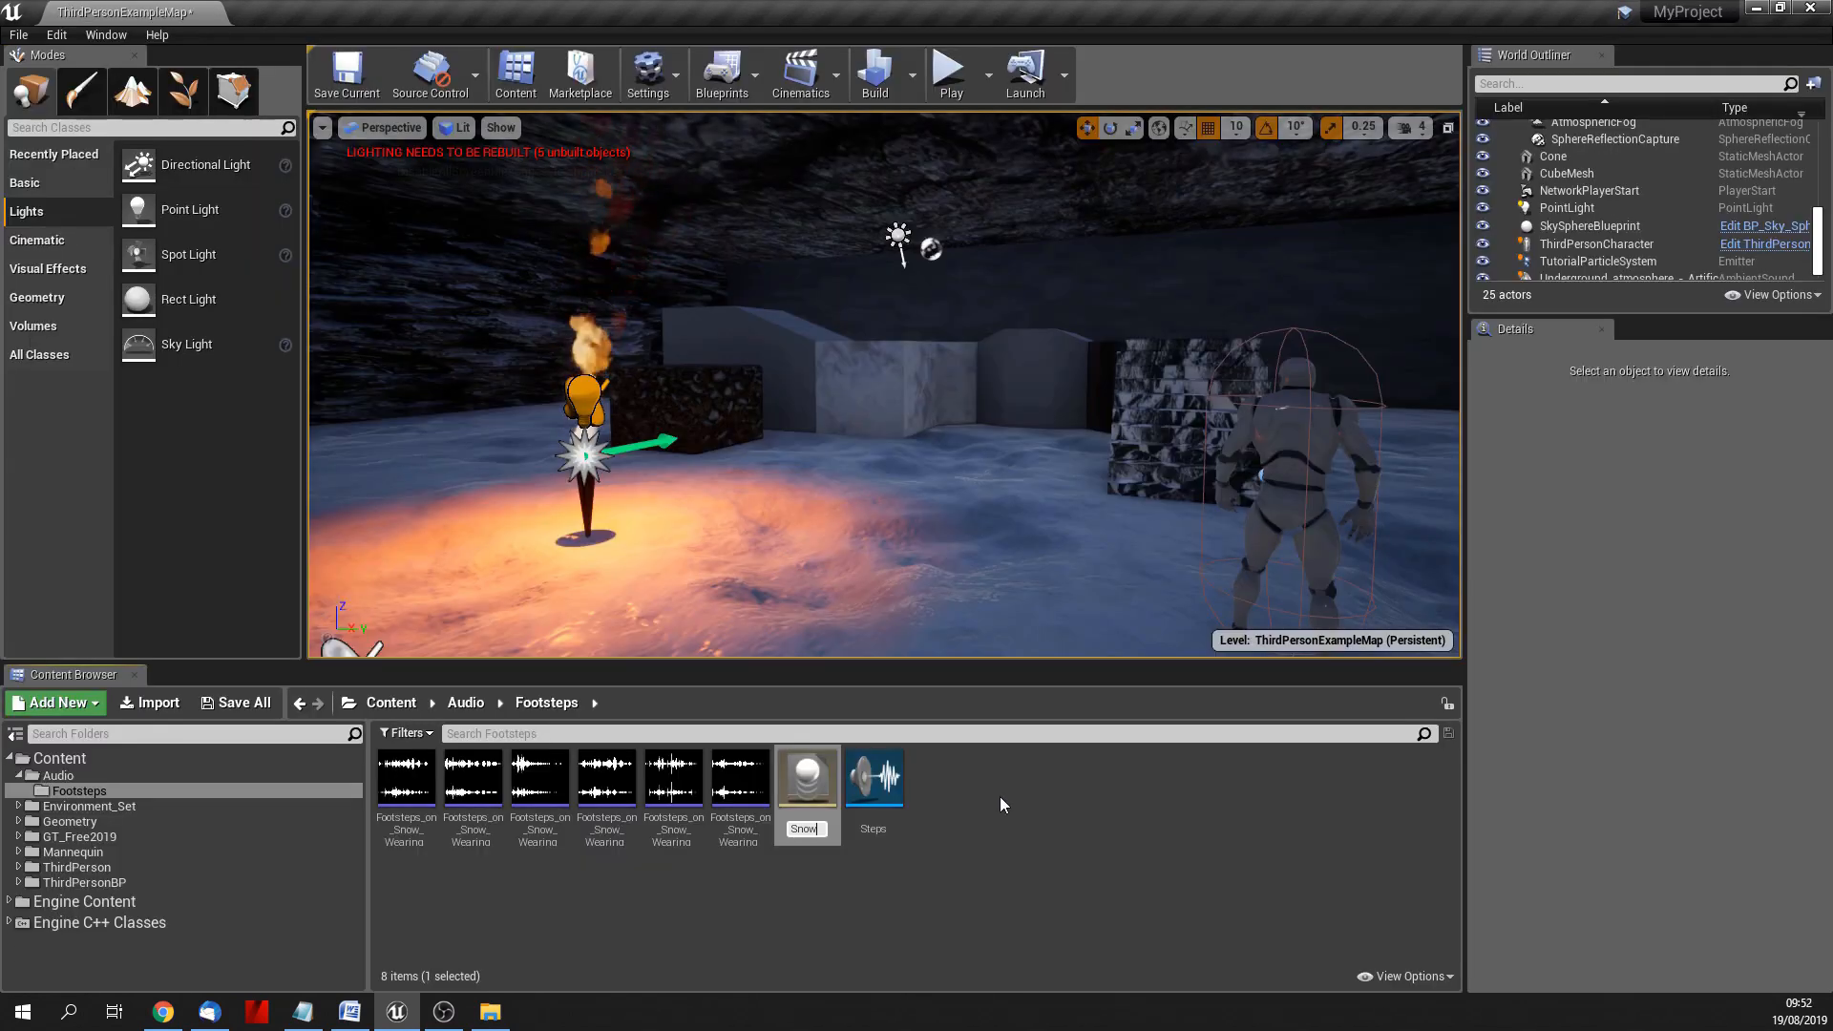
Step: Create another physical material in the Footsteps folder and name it Stone
key("Return")
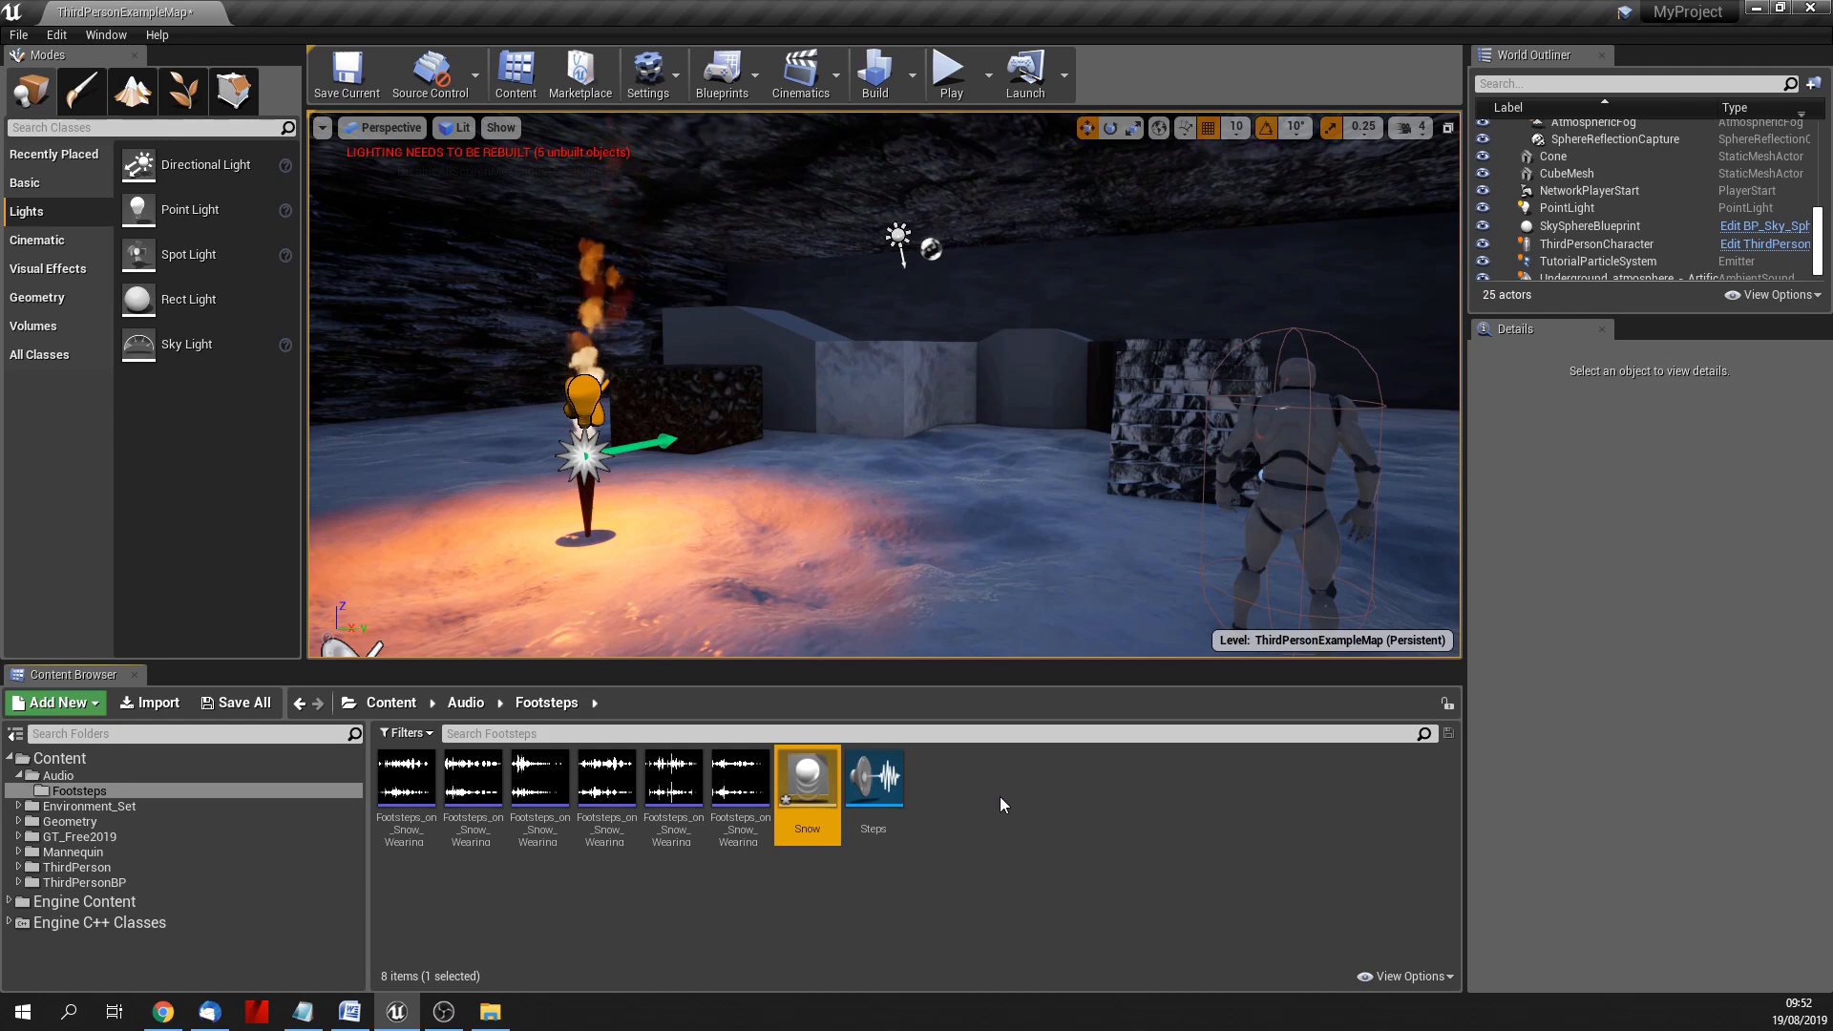
right_click(982, 792)
mouse_move(1040, 739)
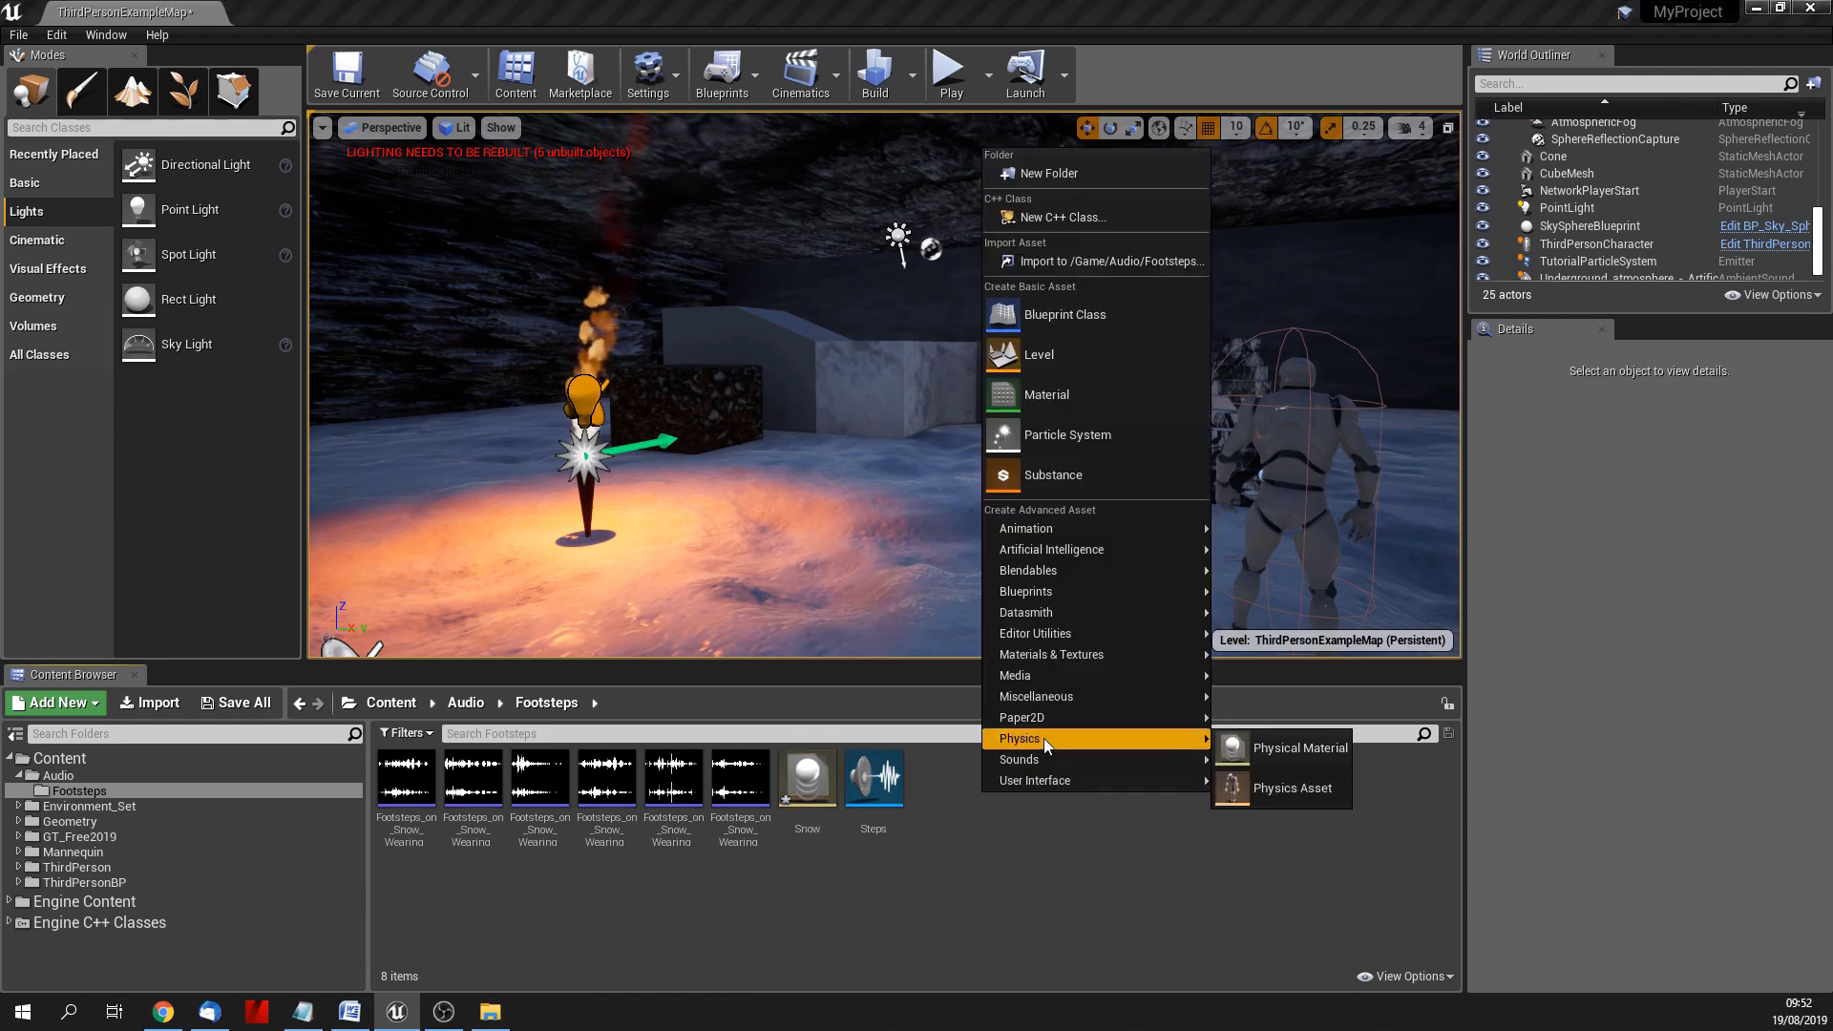
left_click(1291, 747)
left_click(755, 356)
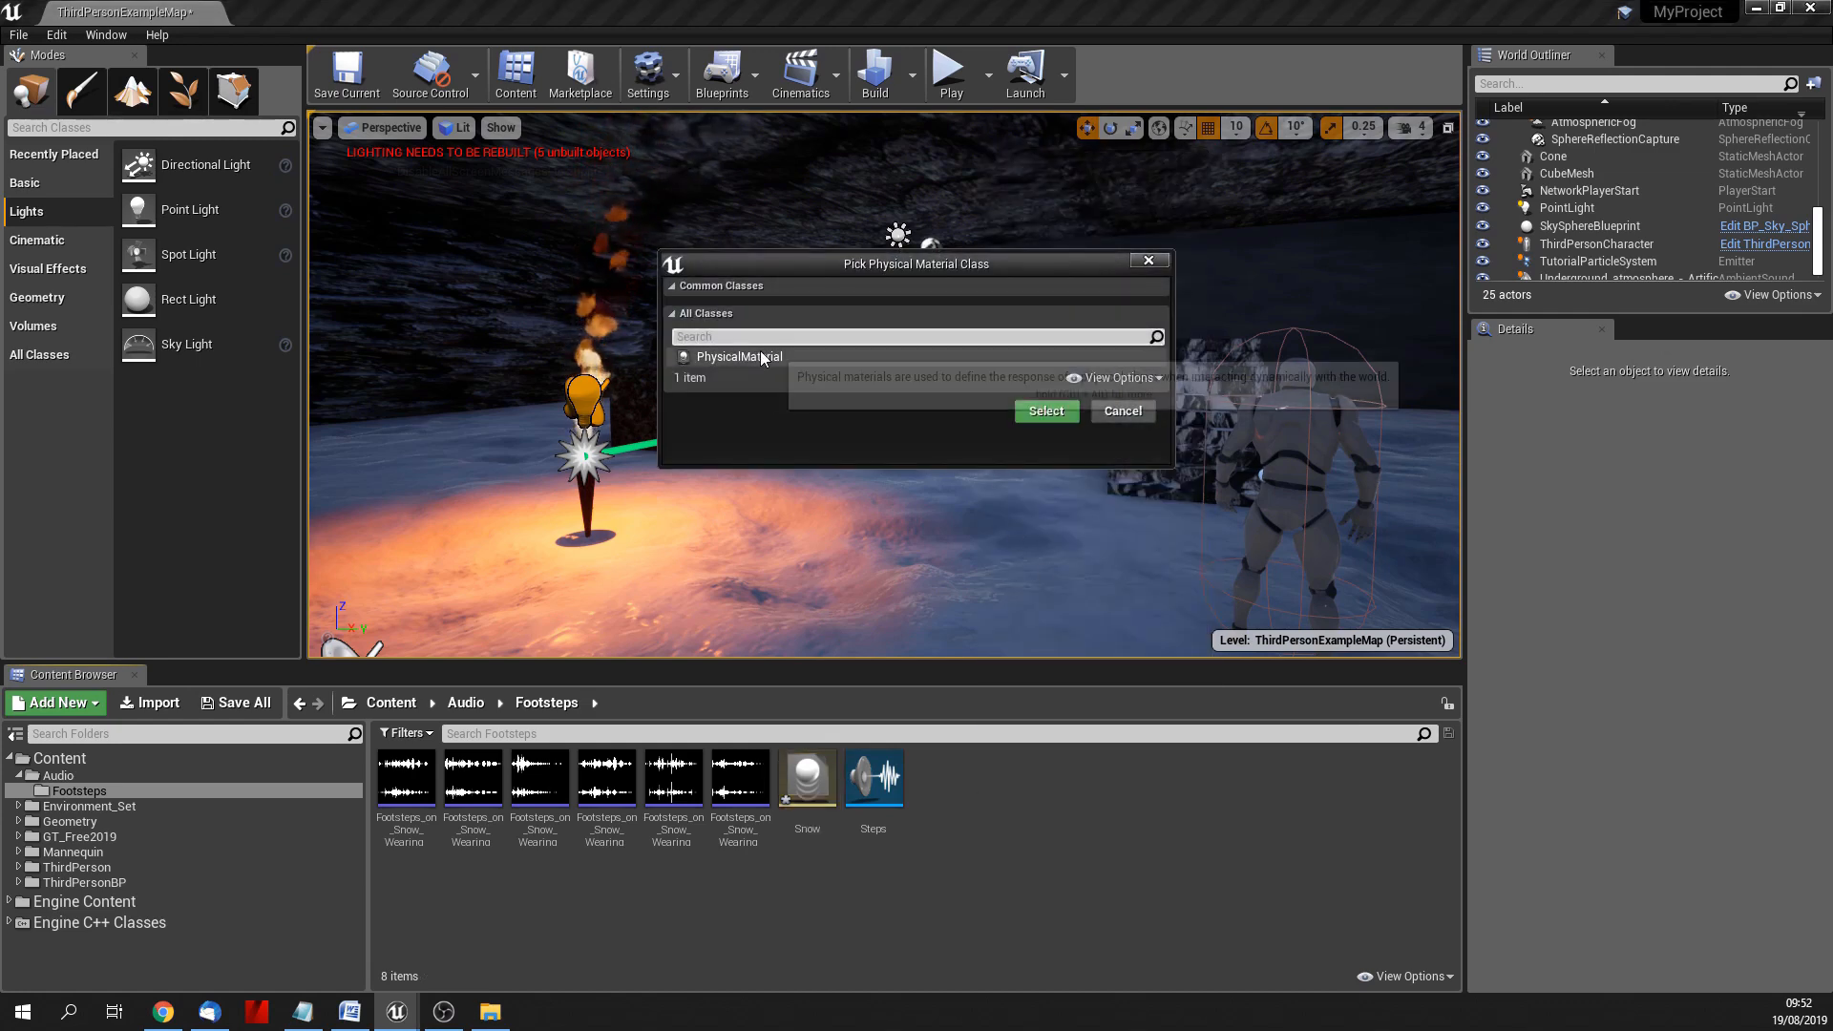
left_click(1056, 411)
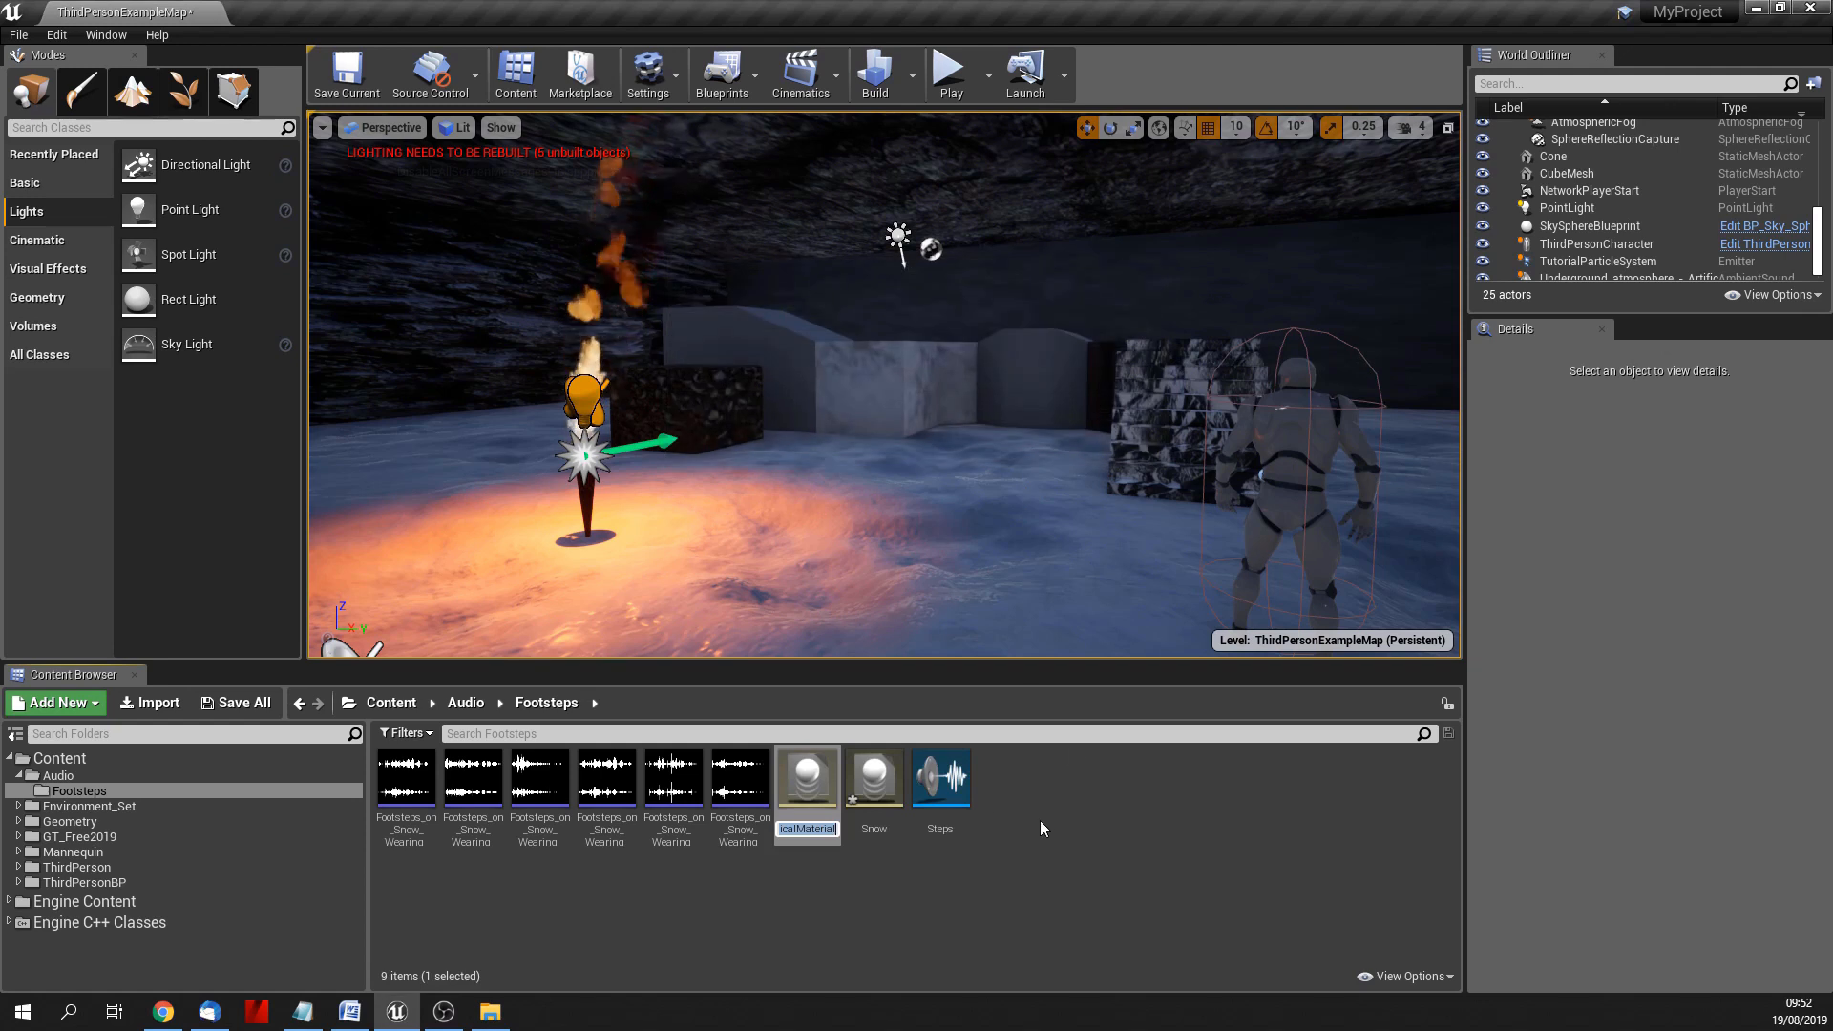
type("Stone")
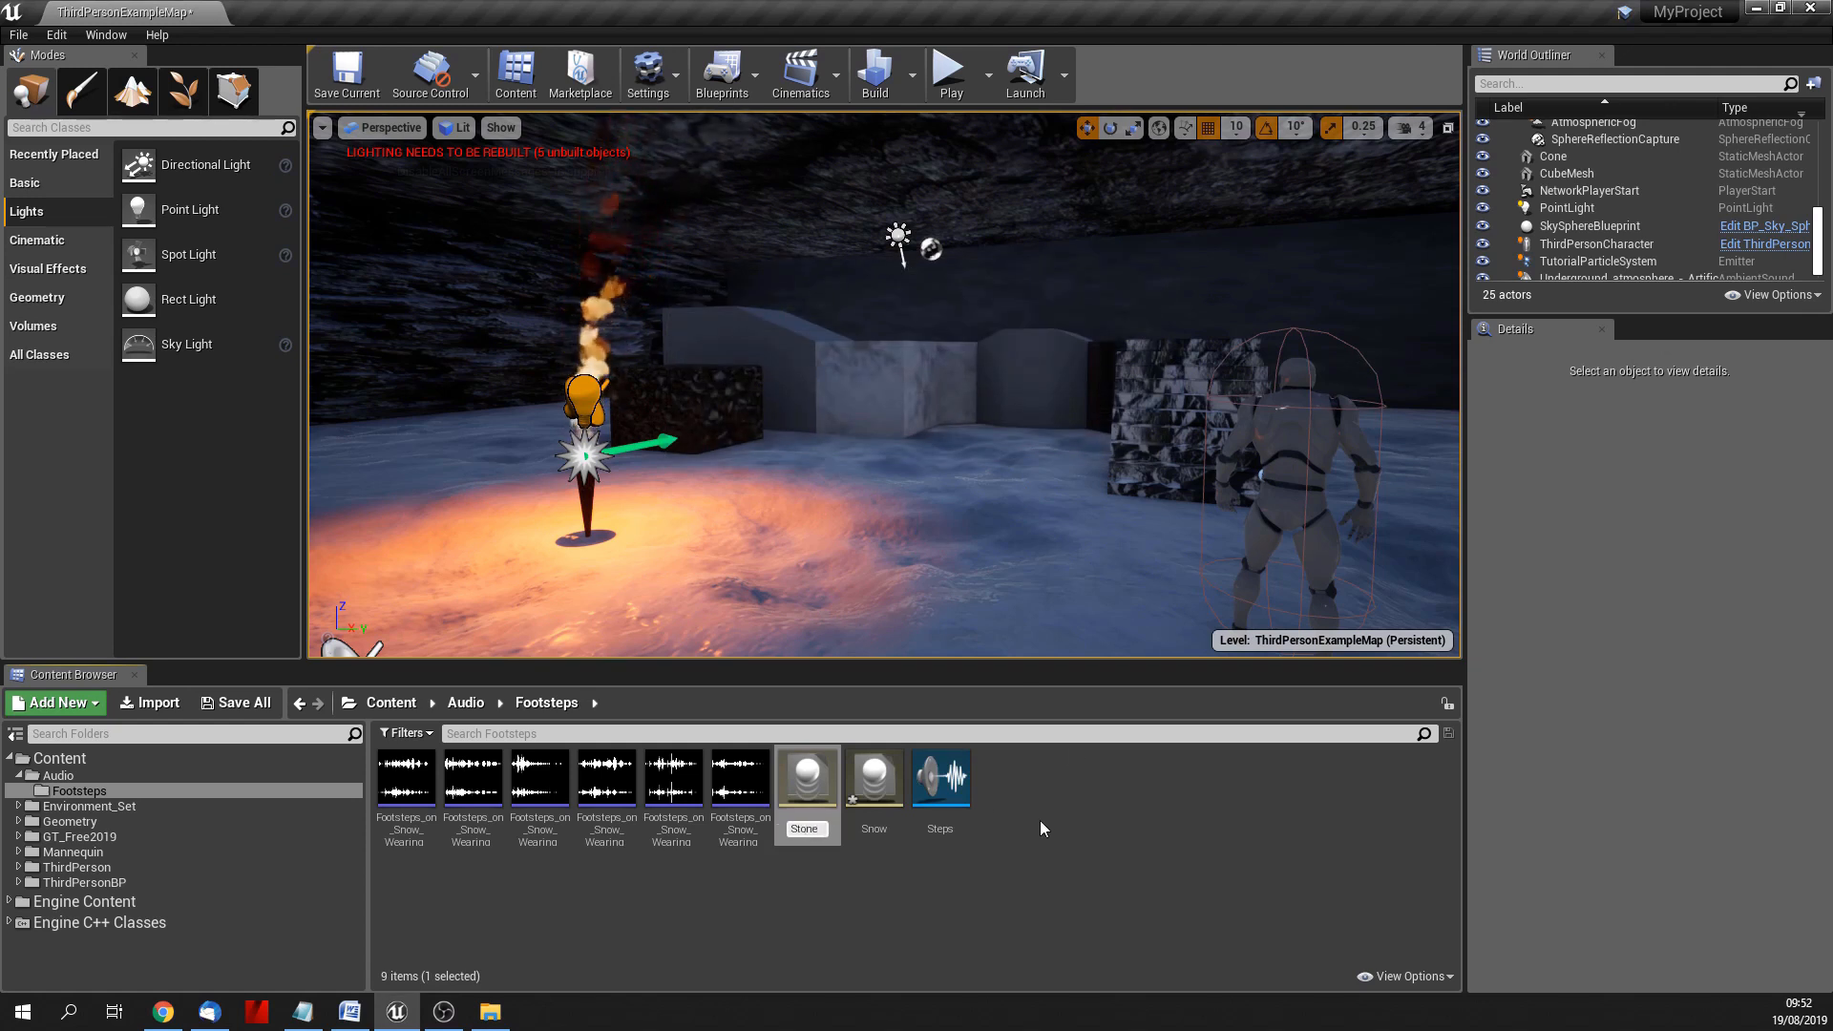
key("Return")
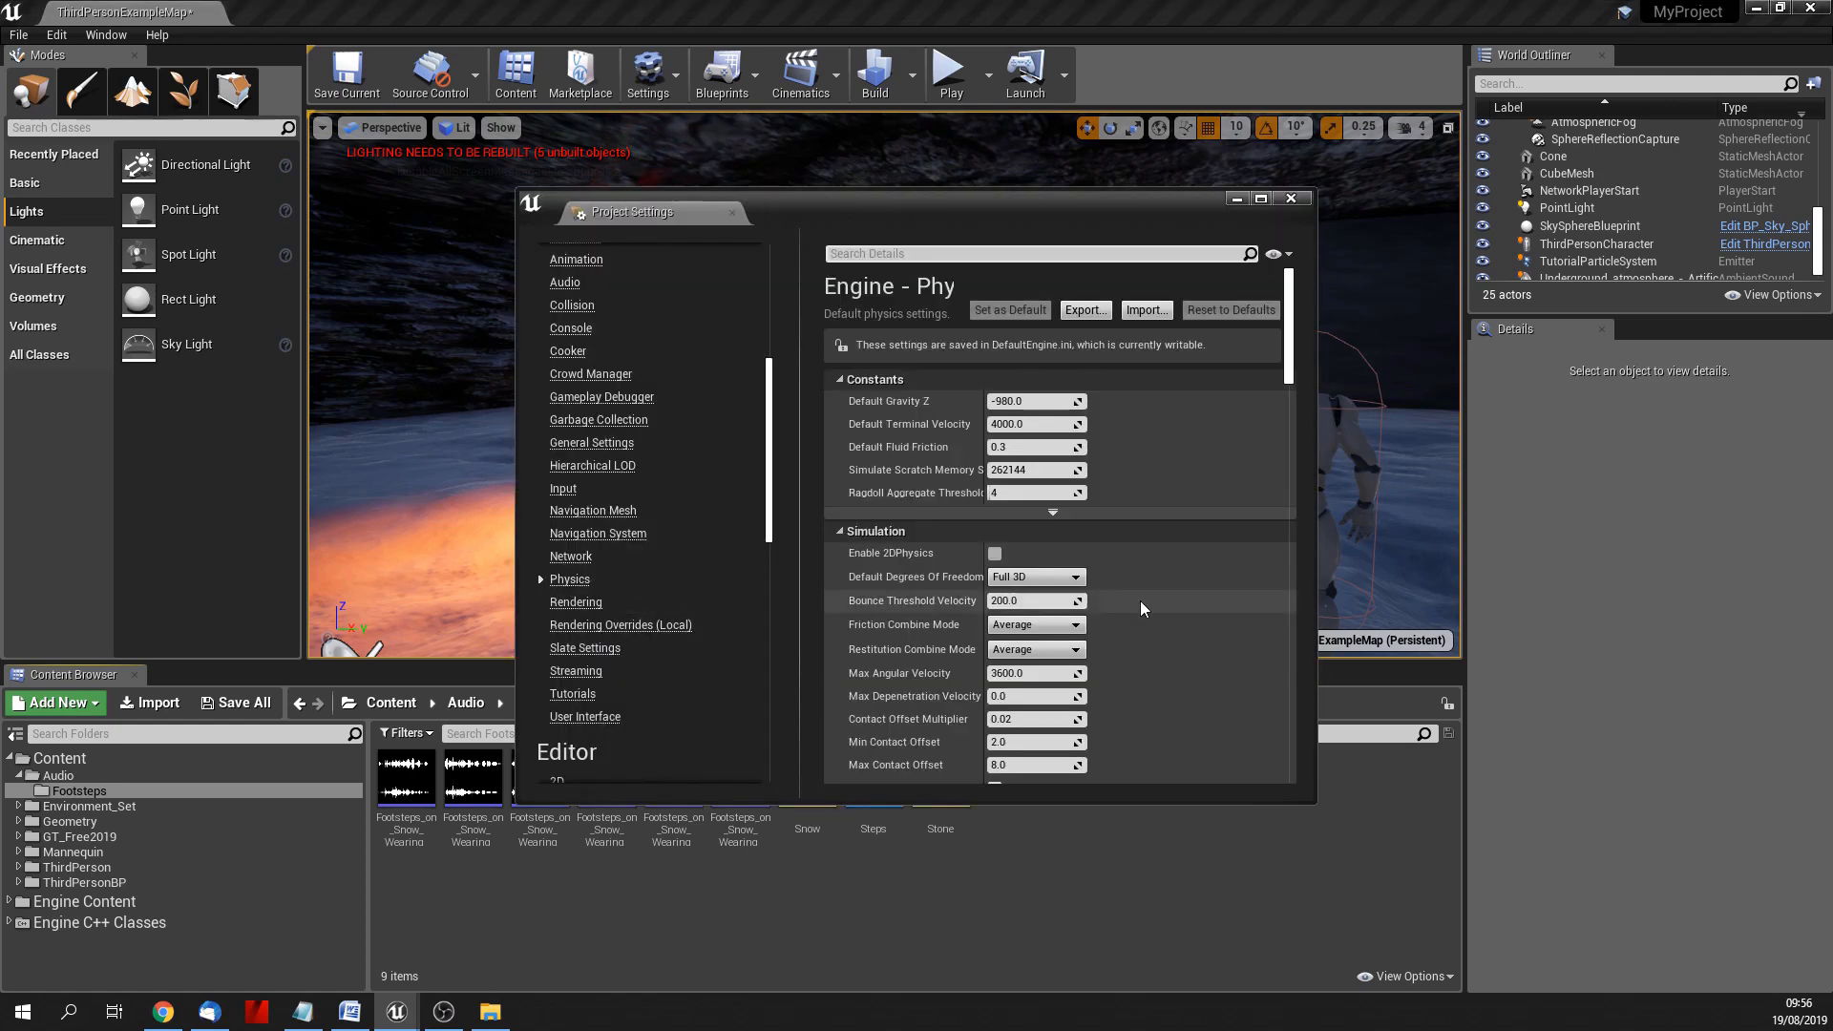
Step: Look through the project's physics settings, and set the surface type of the Snow physical material
scroll(1140, 602, "down", 4)
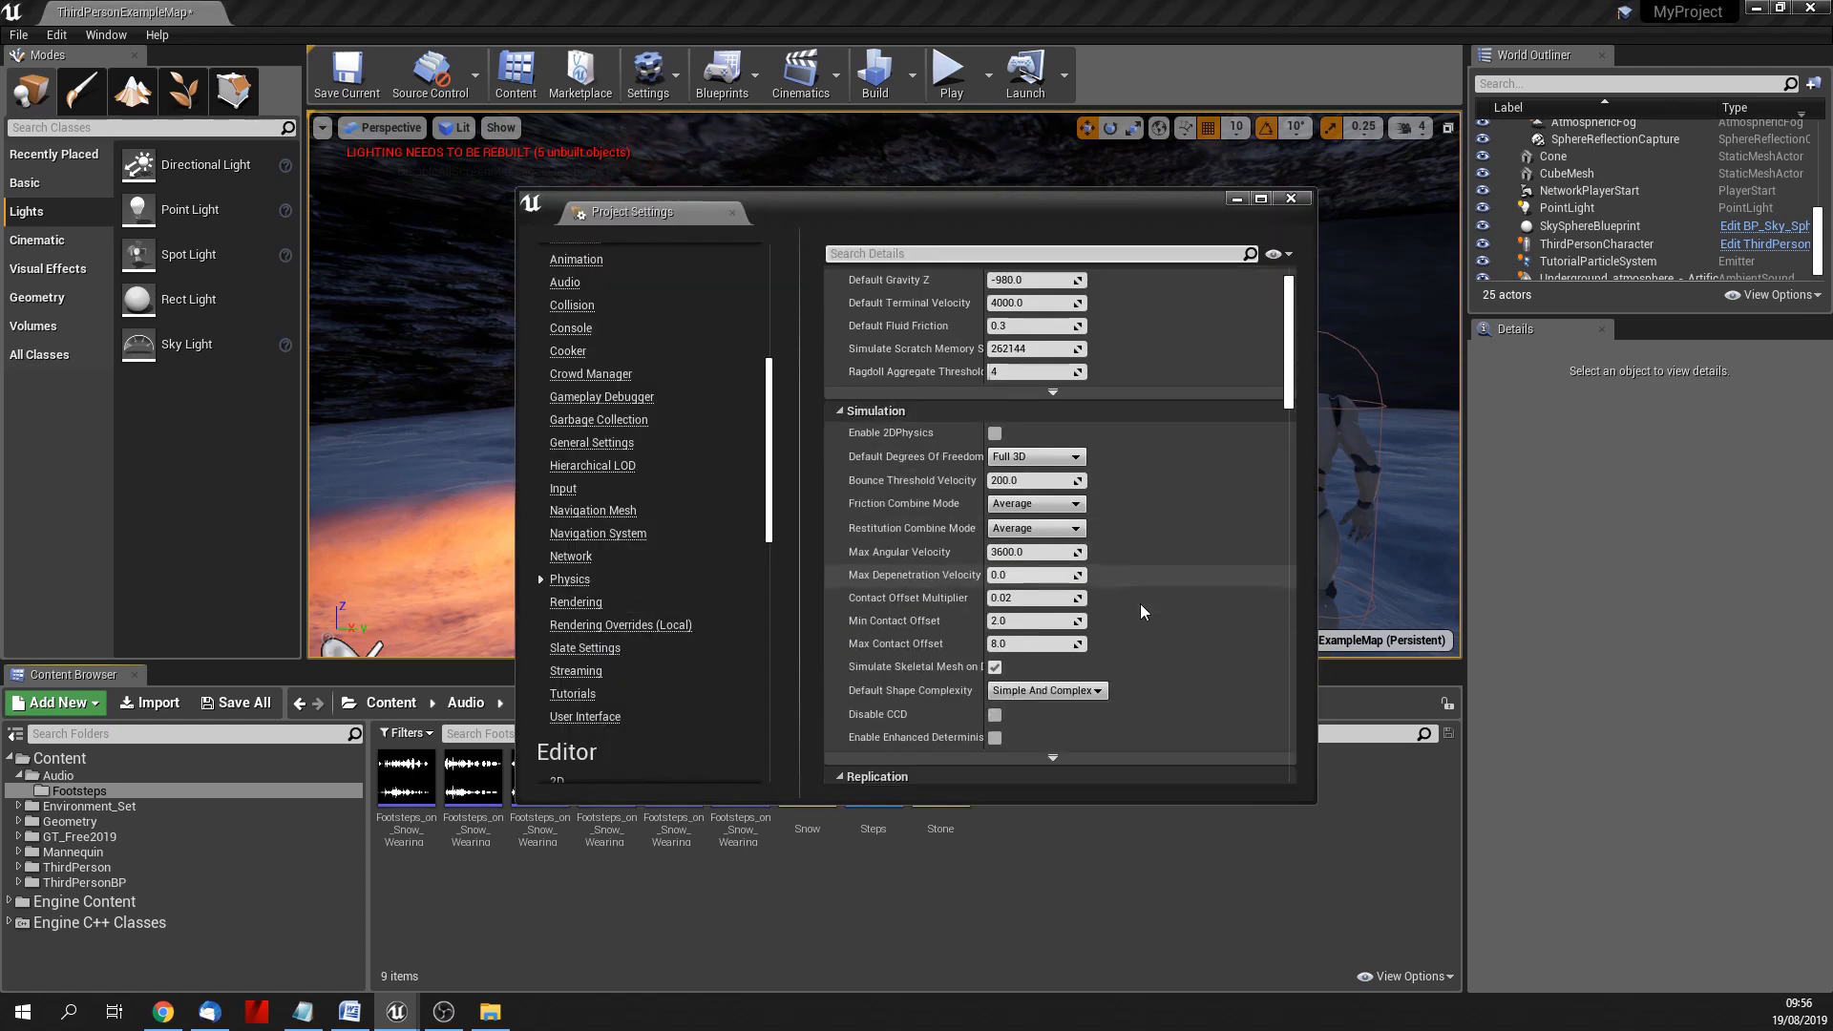
scroll(1140, 605, "down", 8)
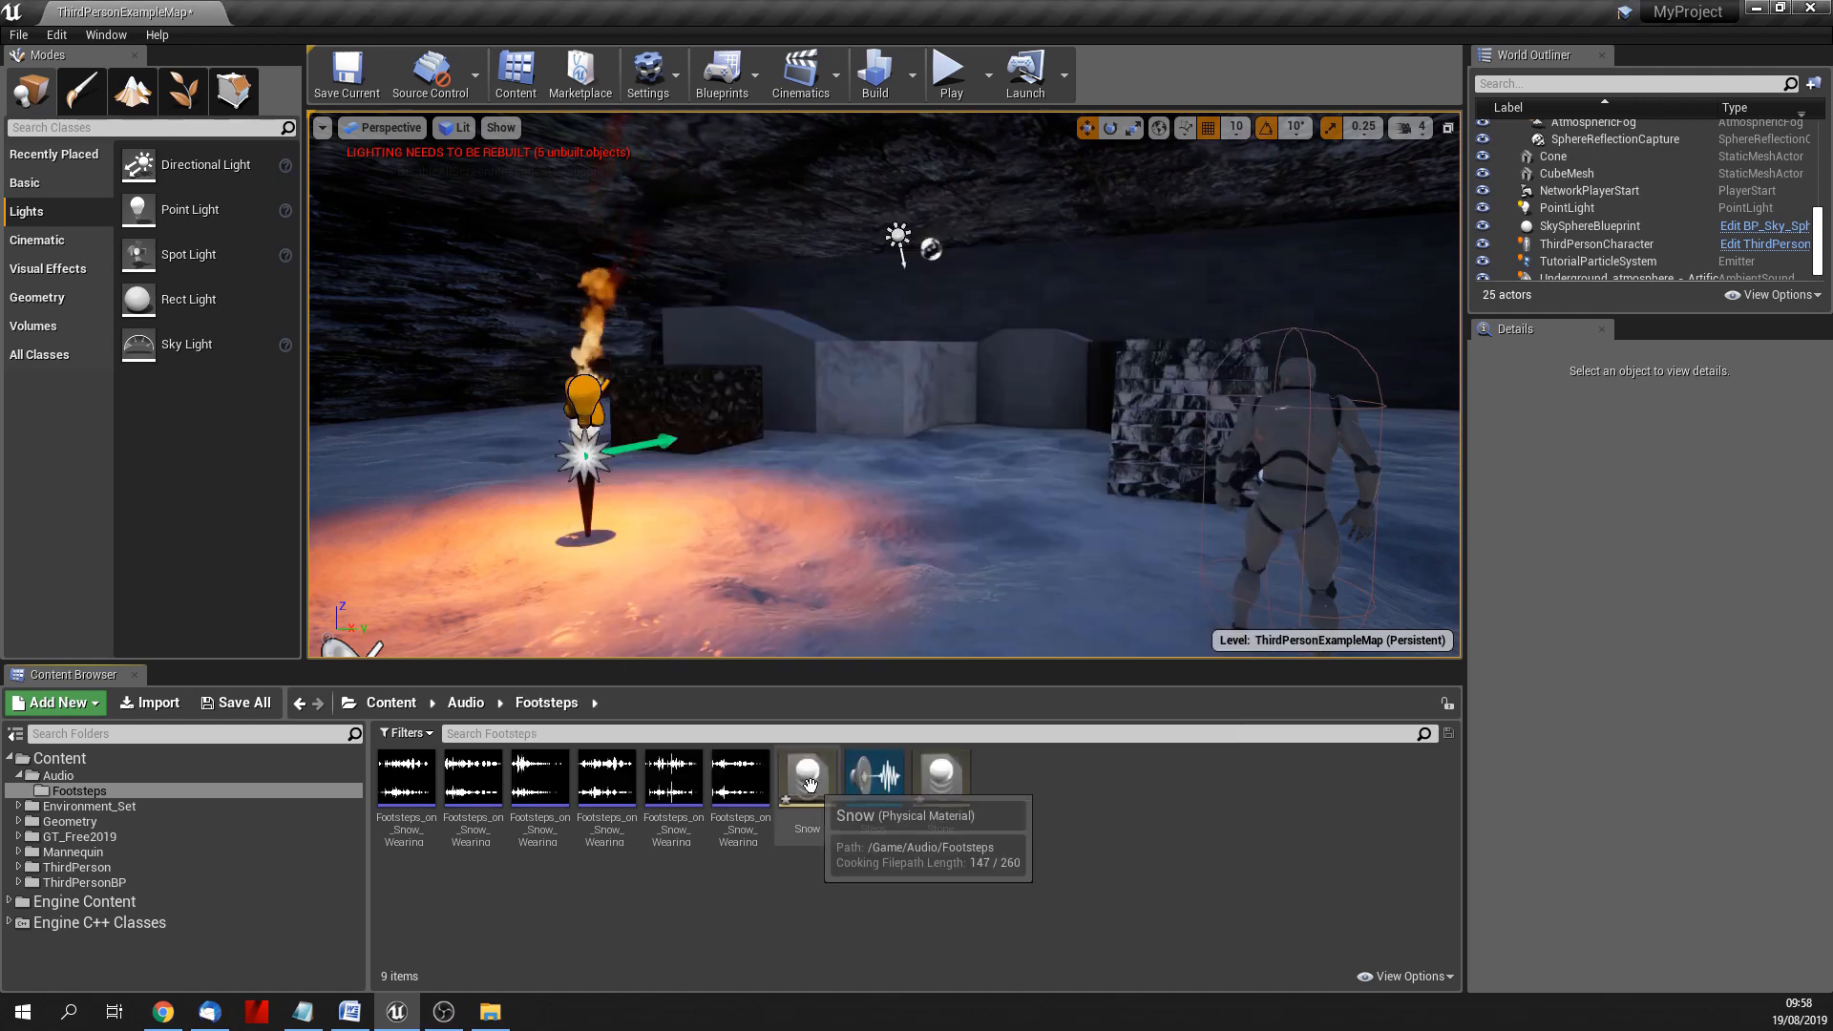
double_click(807, 792)
left_click(1132, 623)
left_click(1107, 653)
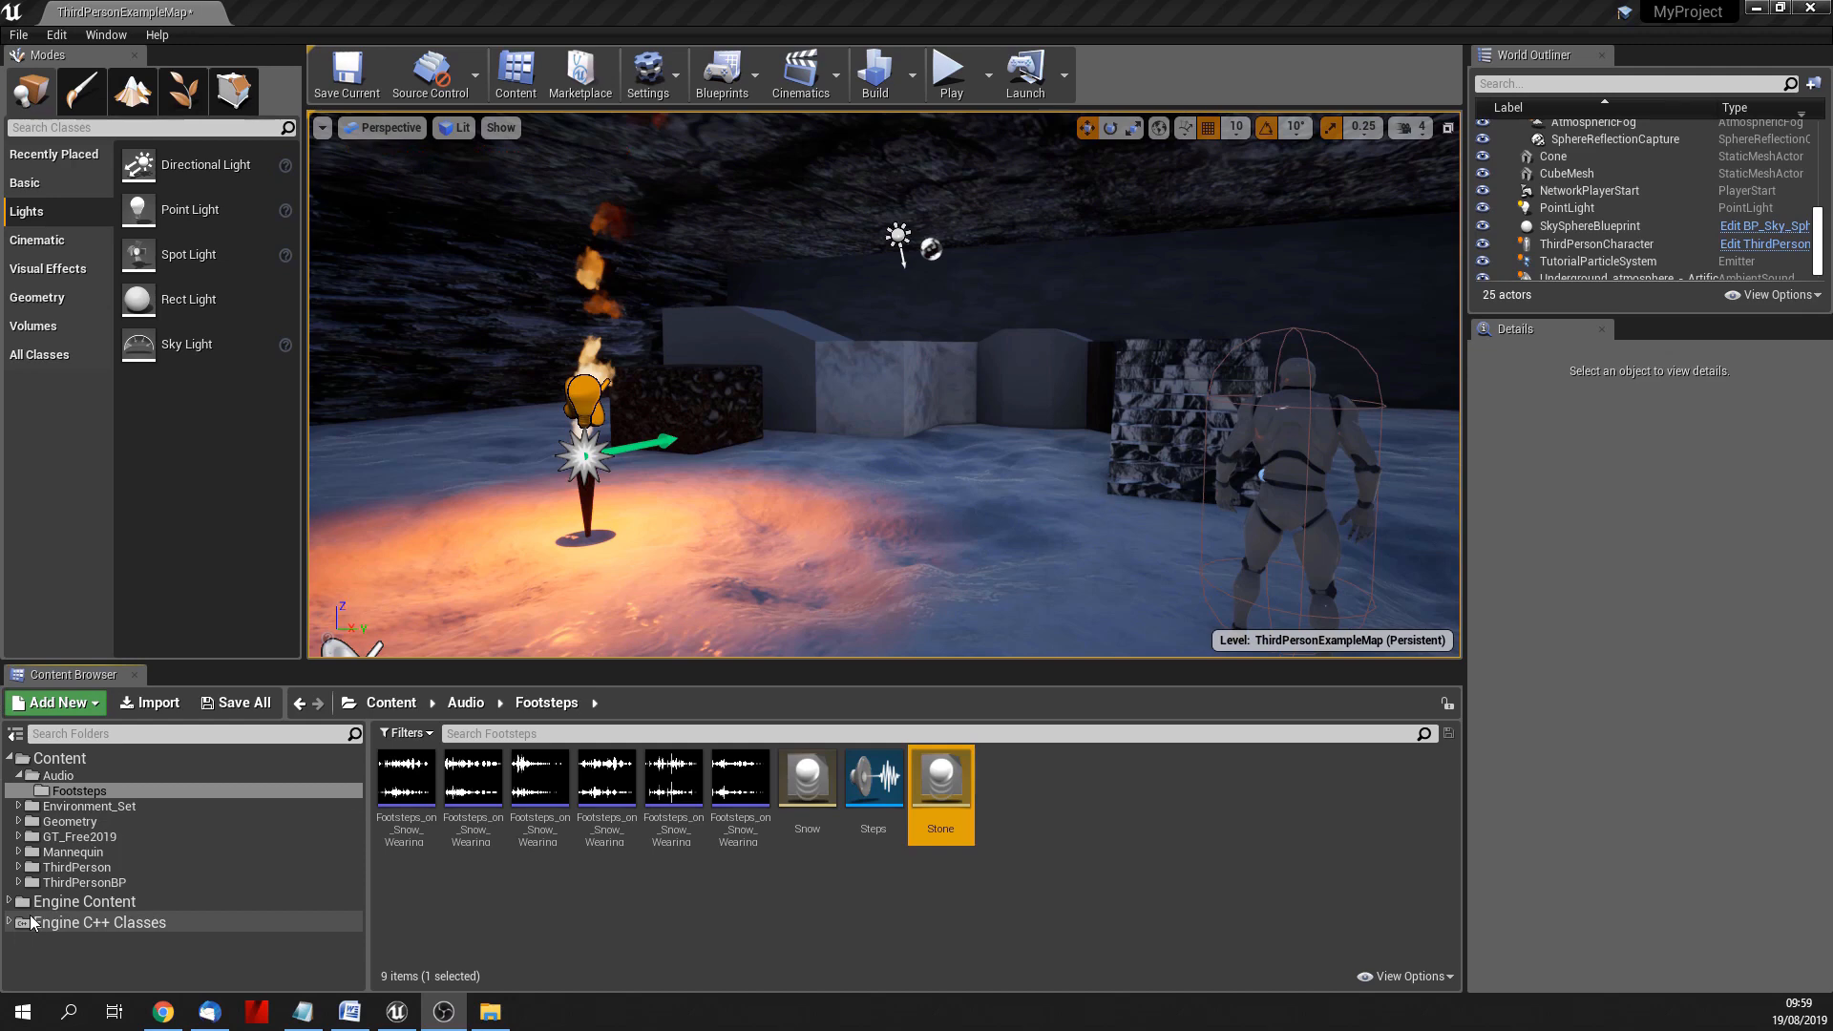
Step: Open the ThirdPersonRun animation from the Mannequin/Animations folder and pause its preview
left_click(18, 852)
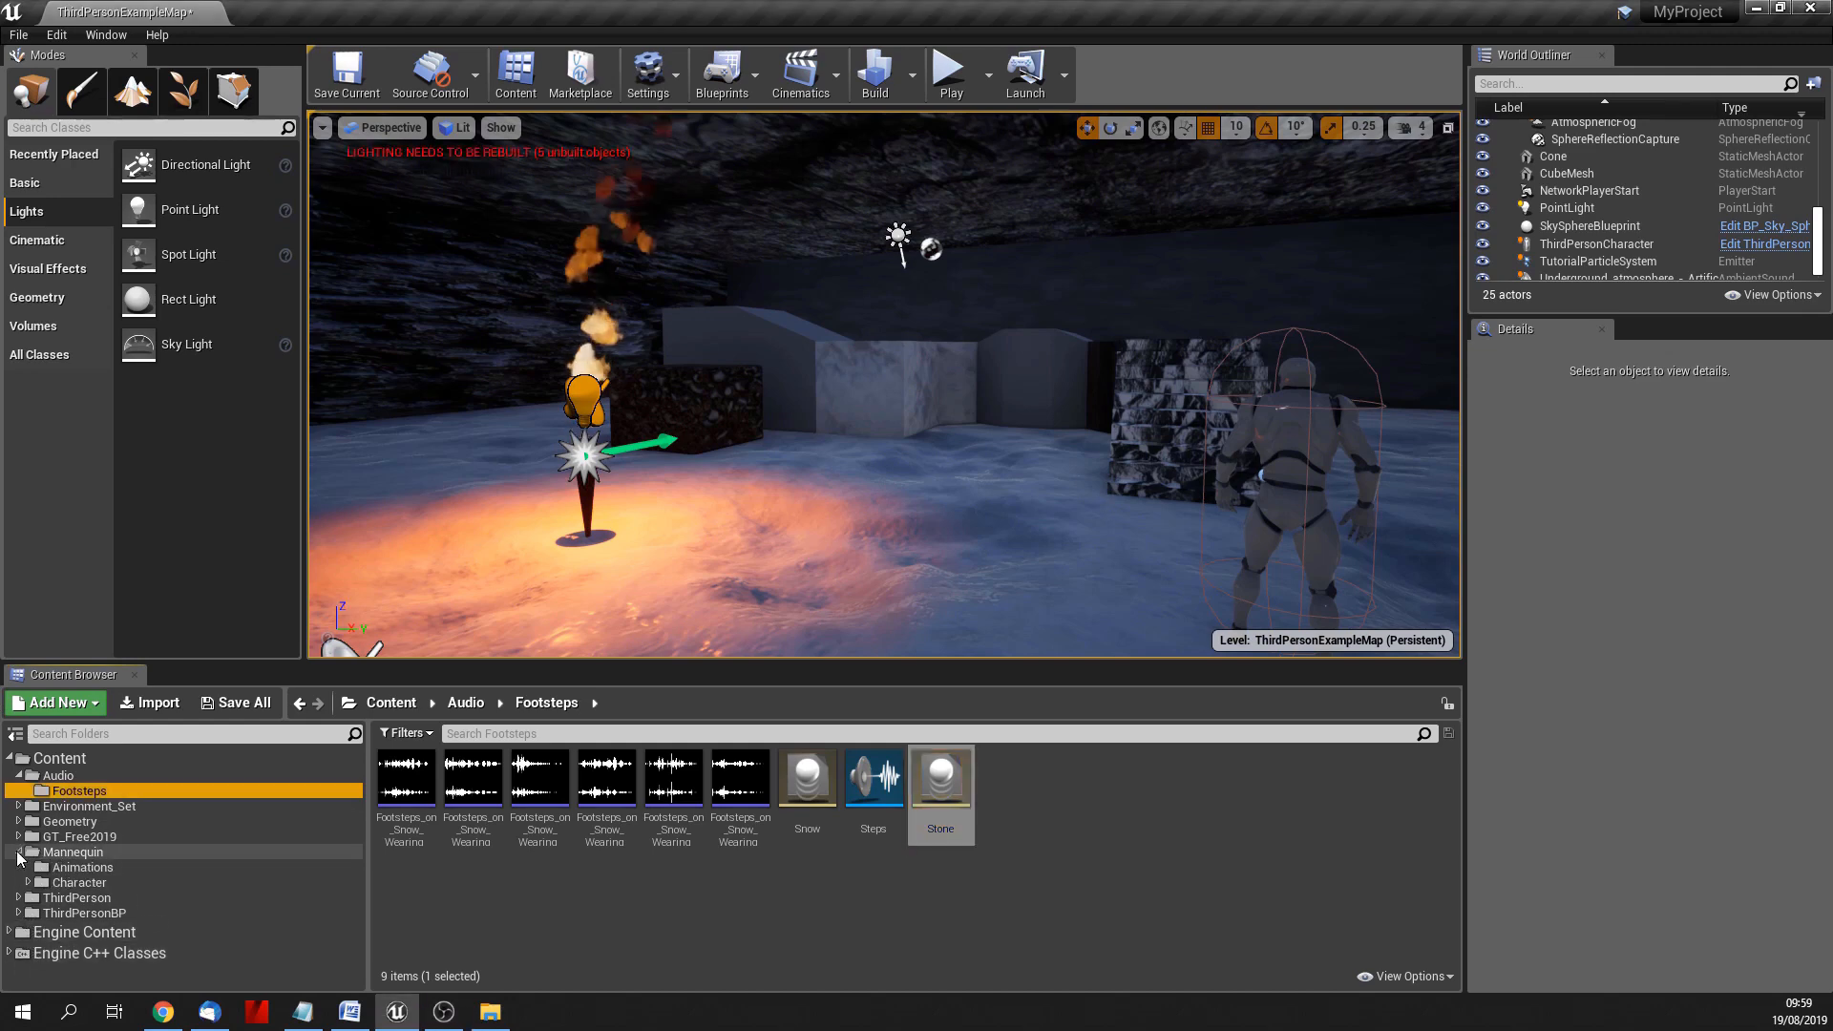
left_click(82, 867)
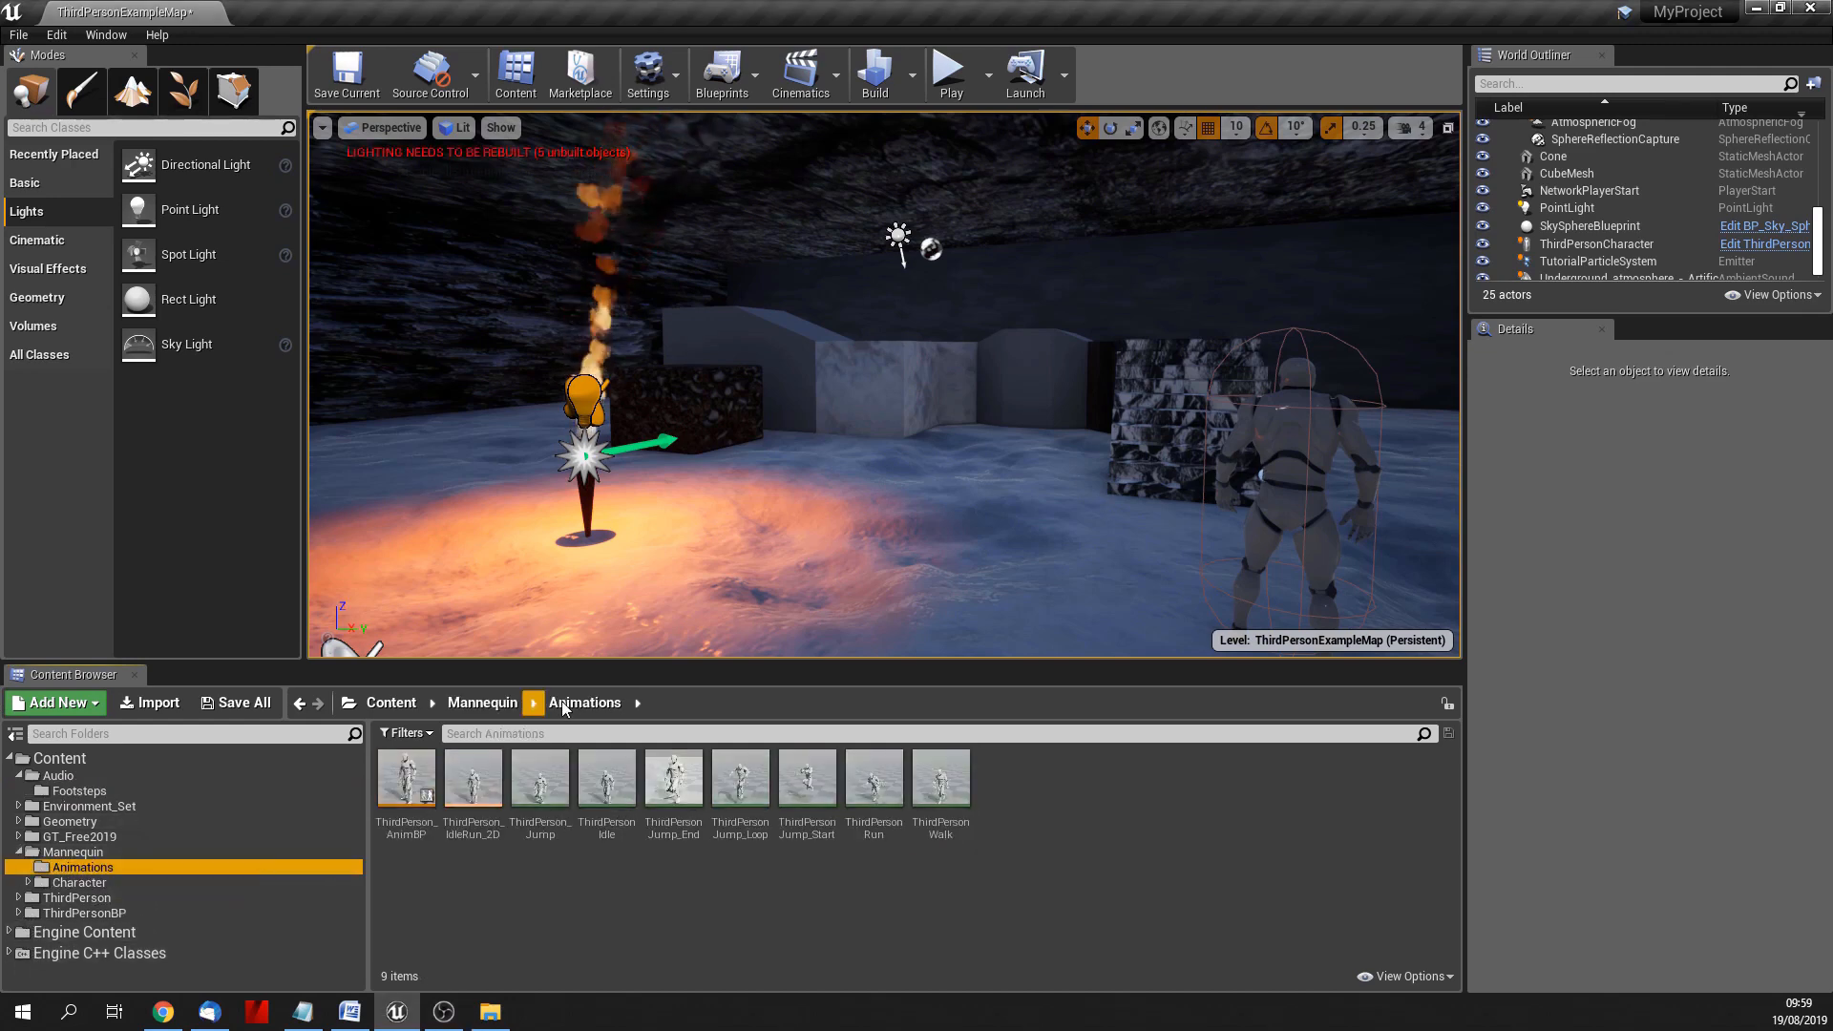
double_click(876, 797)
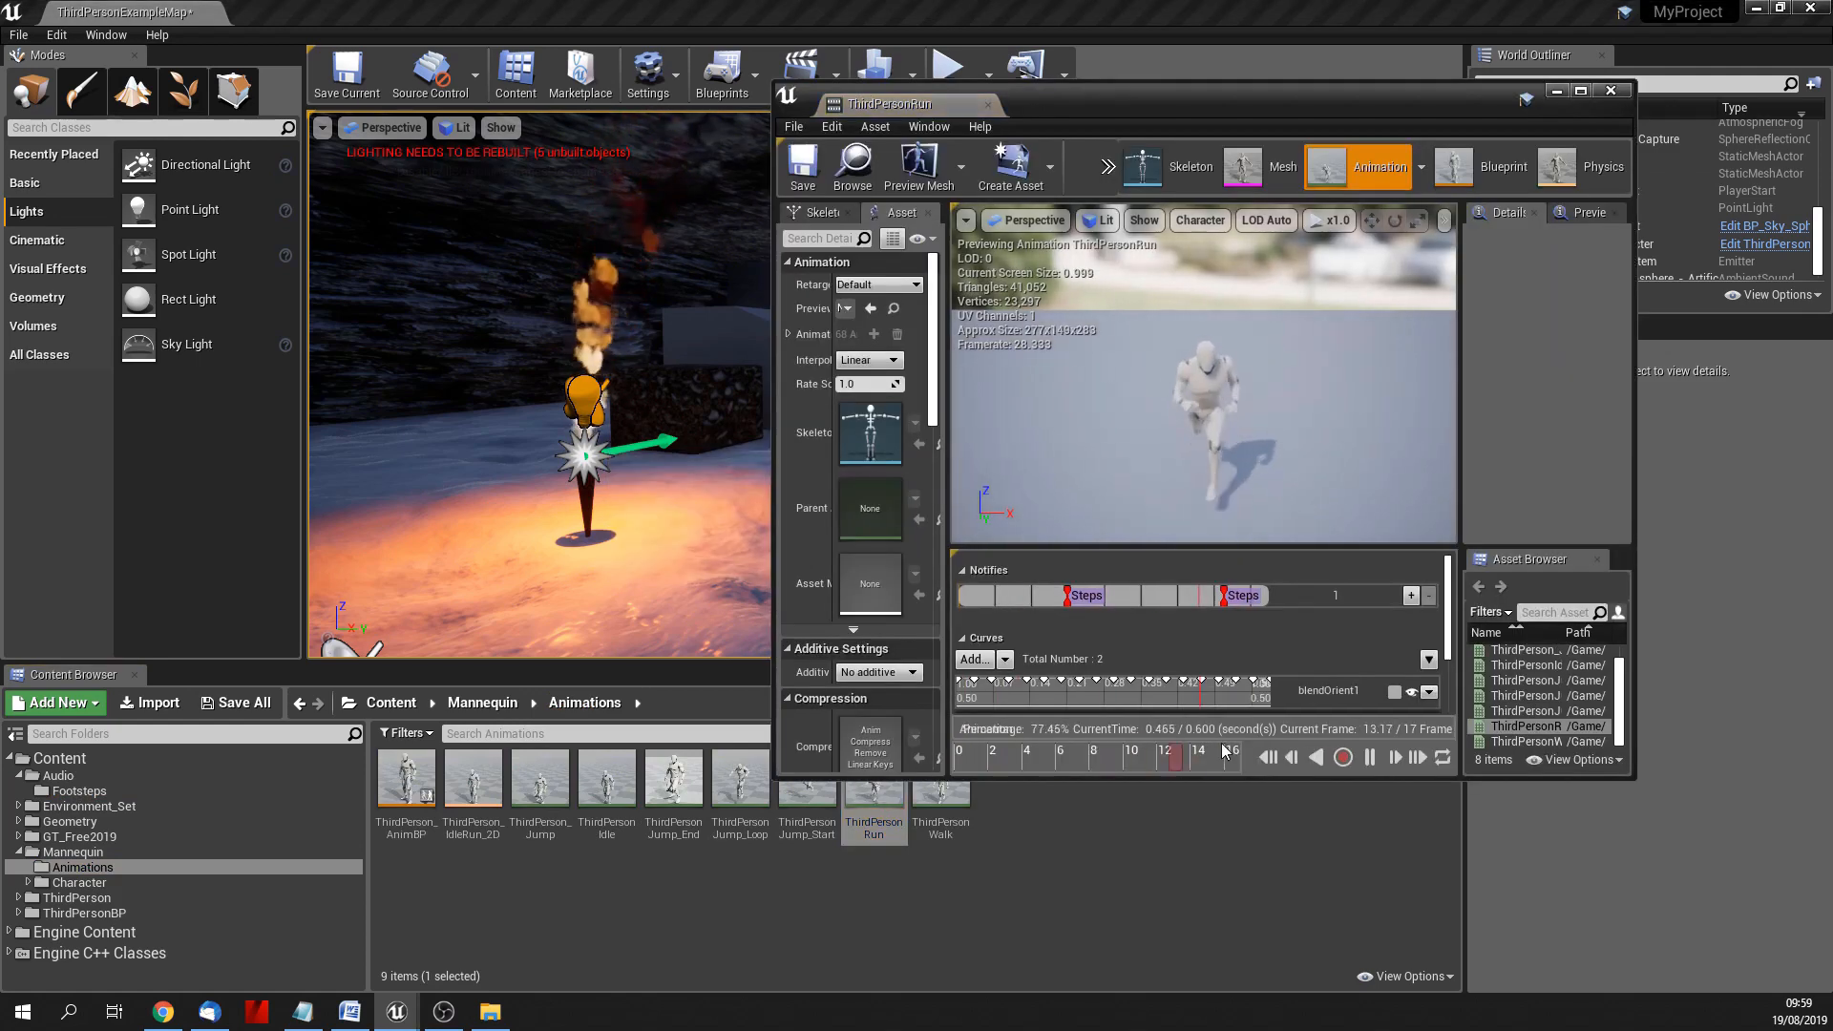
left_click(1369, 756)
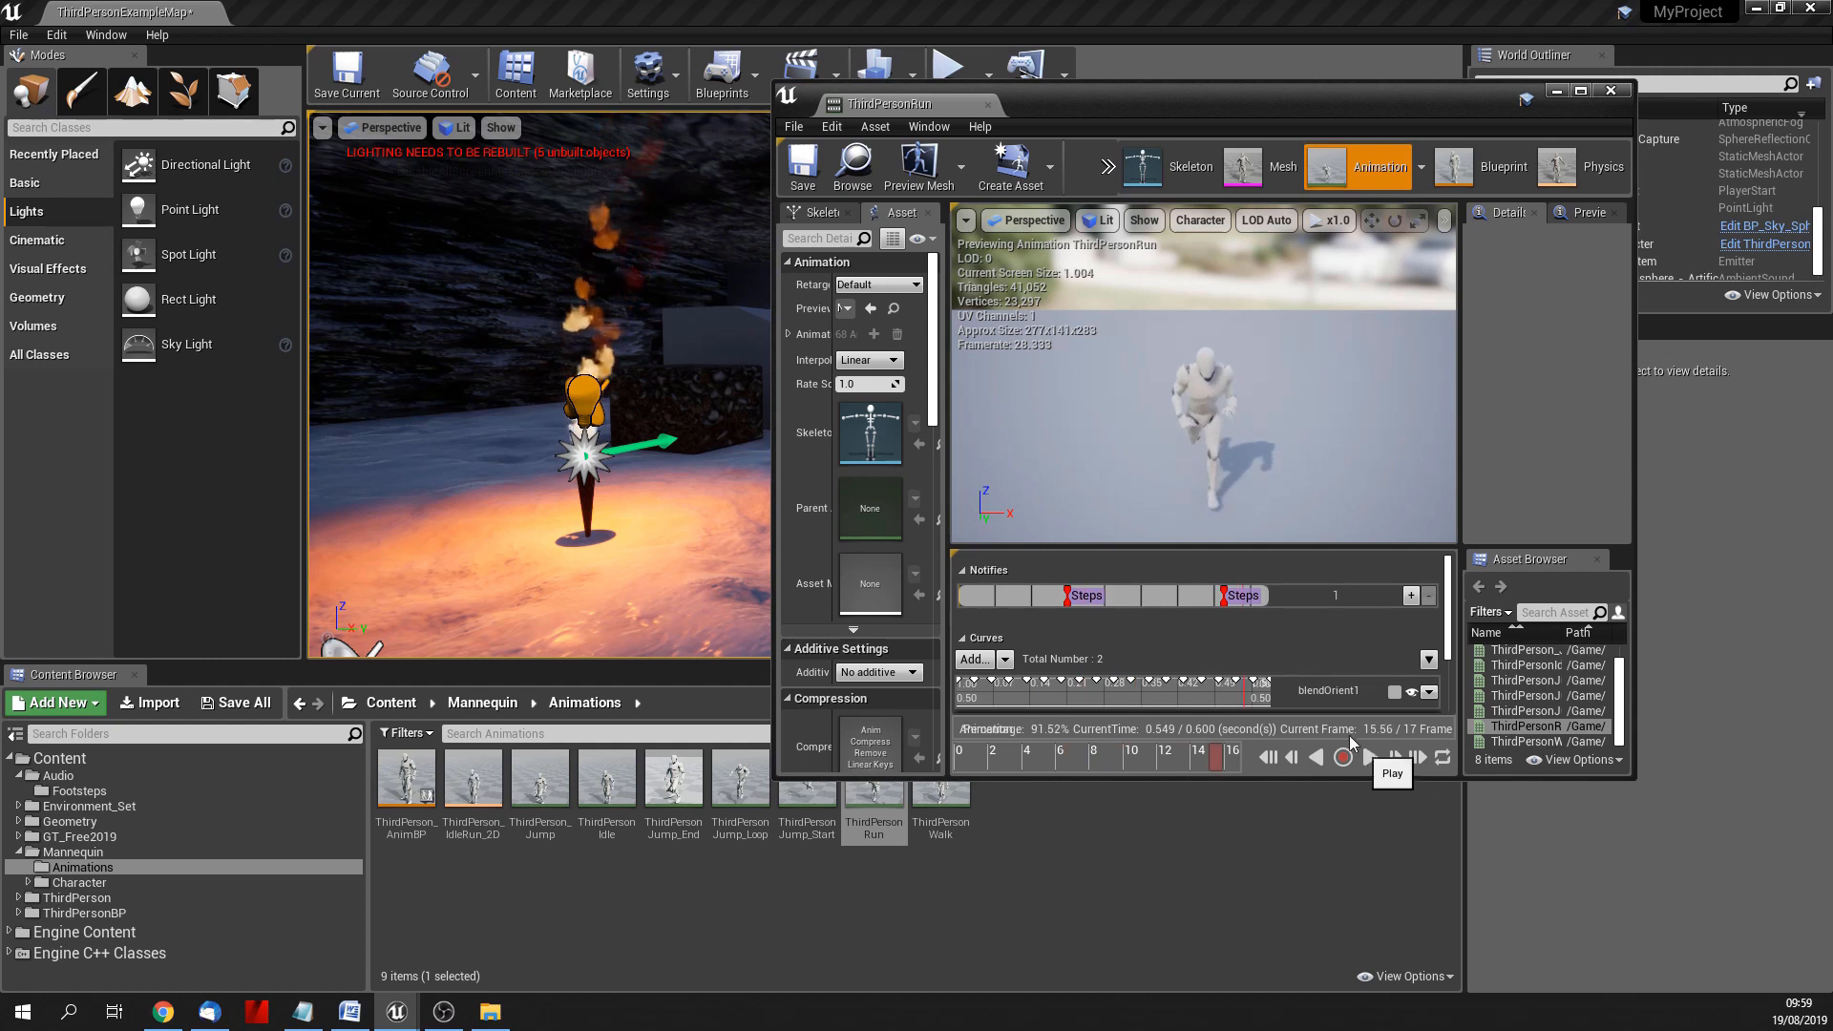
Step: Delete both Steps notifies from the ThirdPersonRun animation's notify track
left_click(1084, 598)
key("Delete")
left_click(1242, 596)
key("Delete")
Step: Set the animation preview to the Back orthographic view with Lit shading, framing the character's feet
left_click(1026, 219)
left_click(1029, 372)
left_click(1014, 220)
left_click(1032, 391)
left_click(1079, 220)
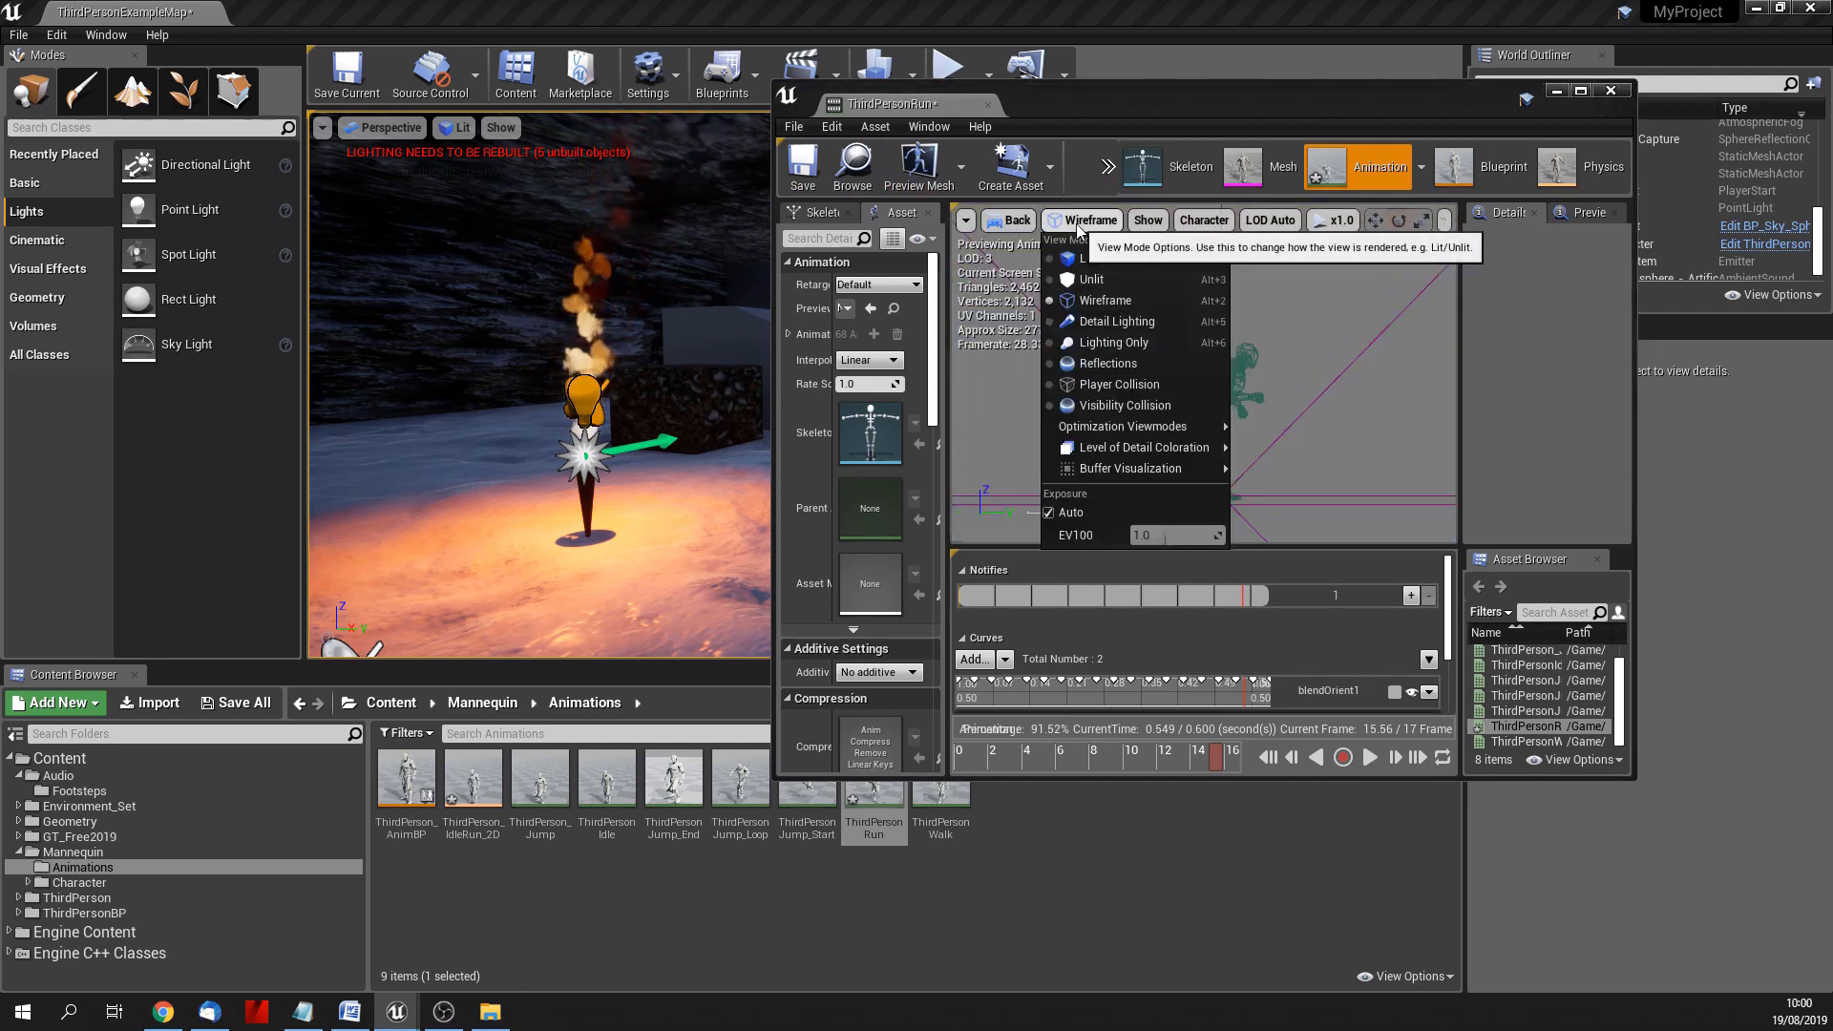
left_click(1036, 250)
scroll(1249, 426, "down", 3)
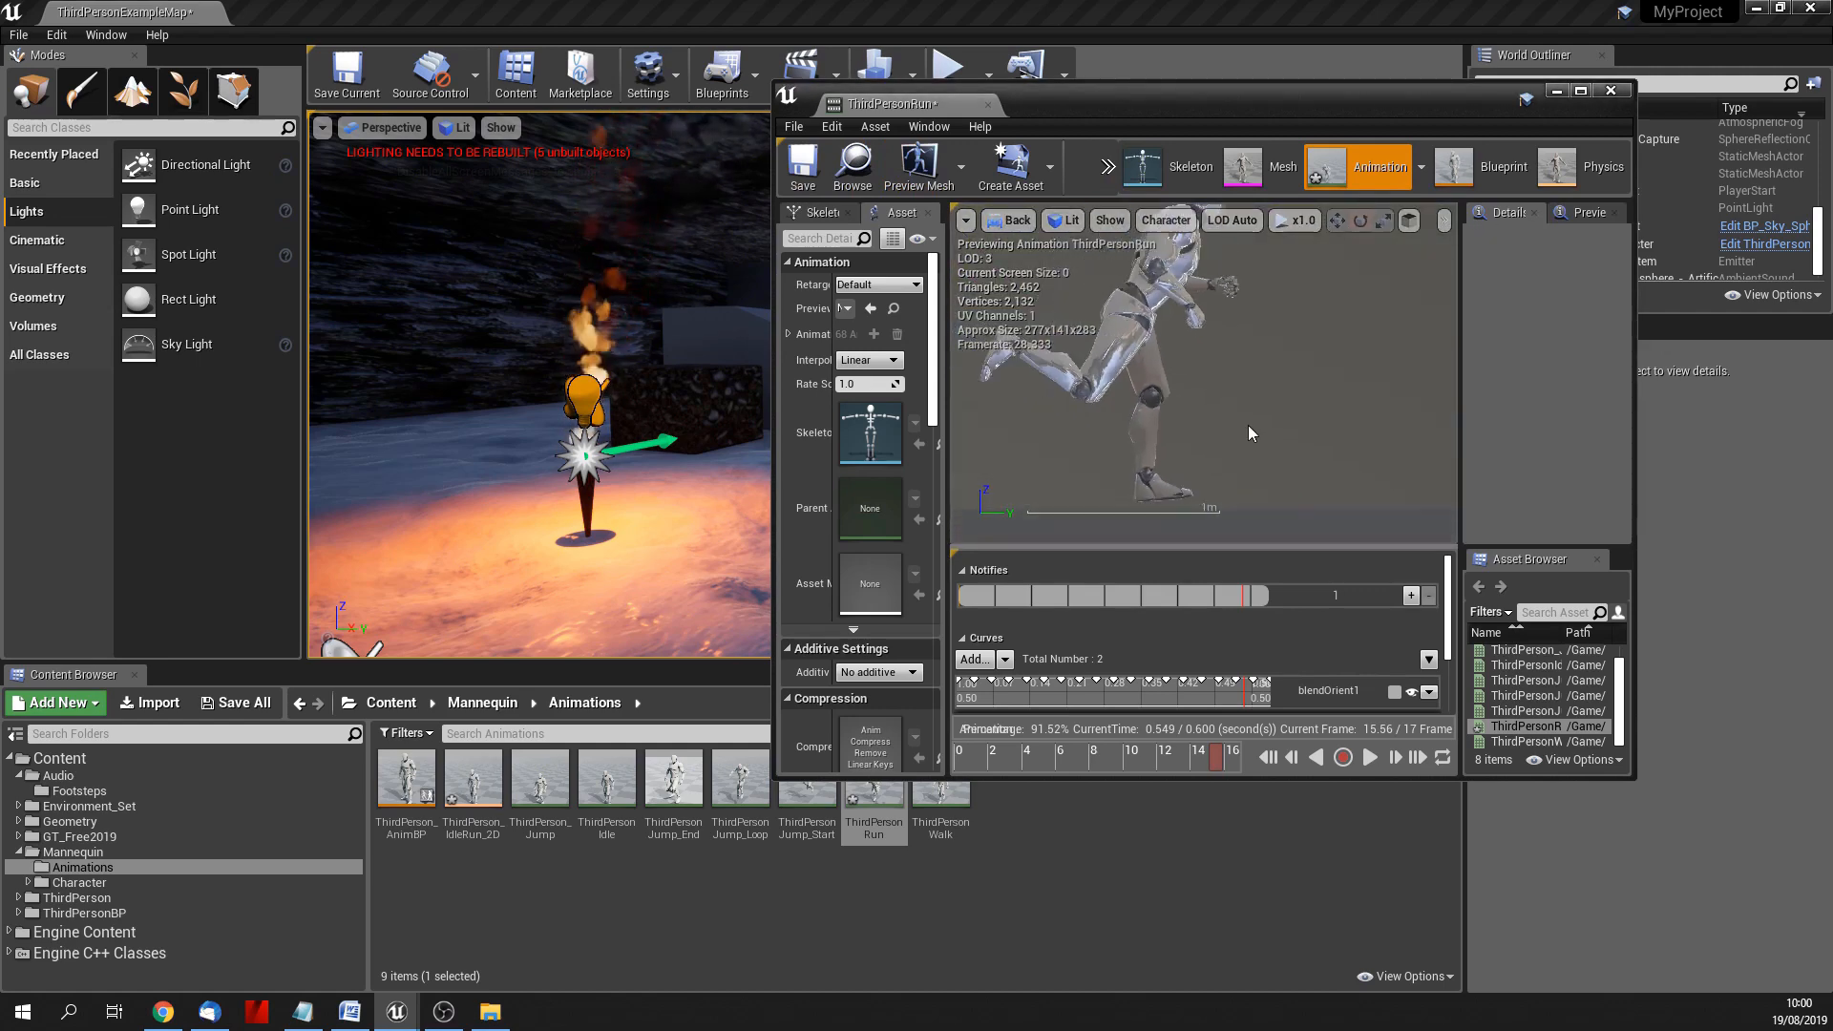
Step: Add a new notify named Footsteps at frame 6 of the ThirdPersonRun animation, where the foot lands
right_click_drag(1246, 425, 1376, 389)
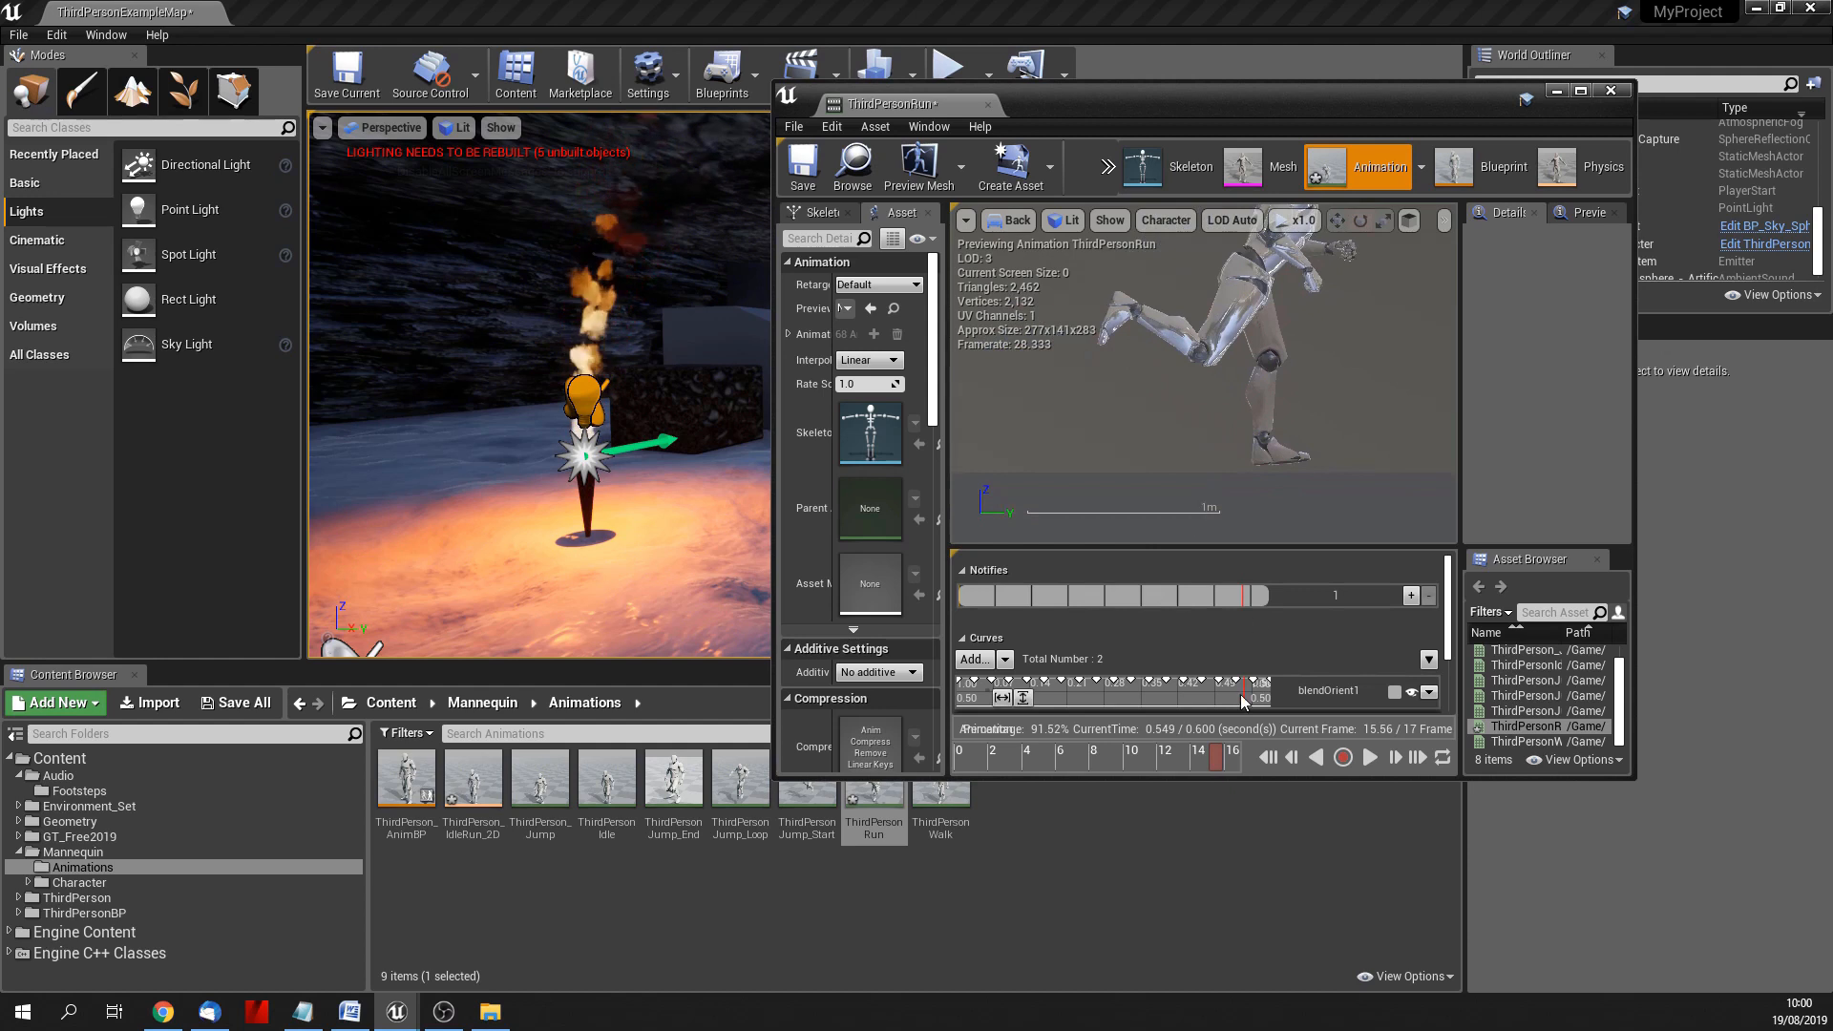
left_click_drag(1217, 757, 1056, 779)
right_click(1069, 602)
mouse_move(1117, 622)
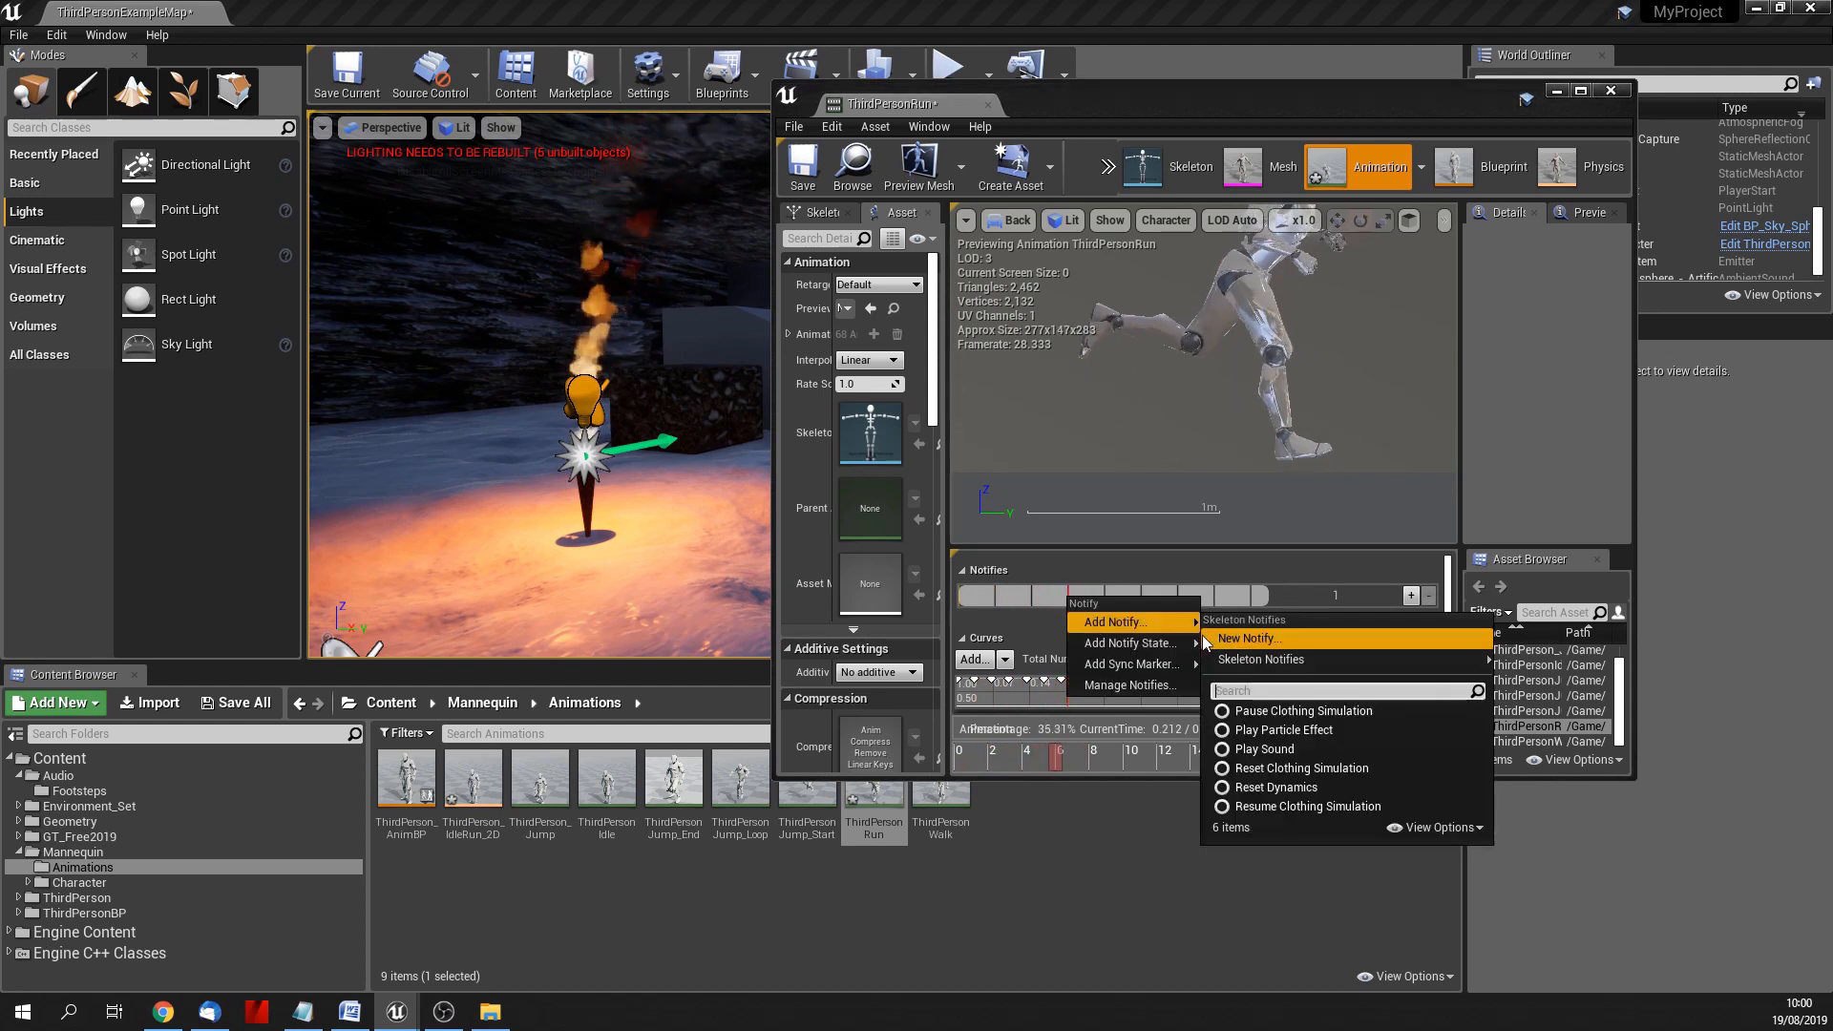
mouse_move(1344, 661)
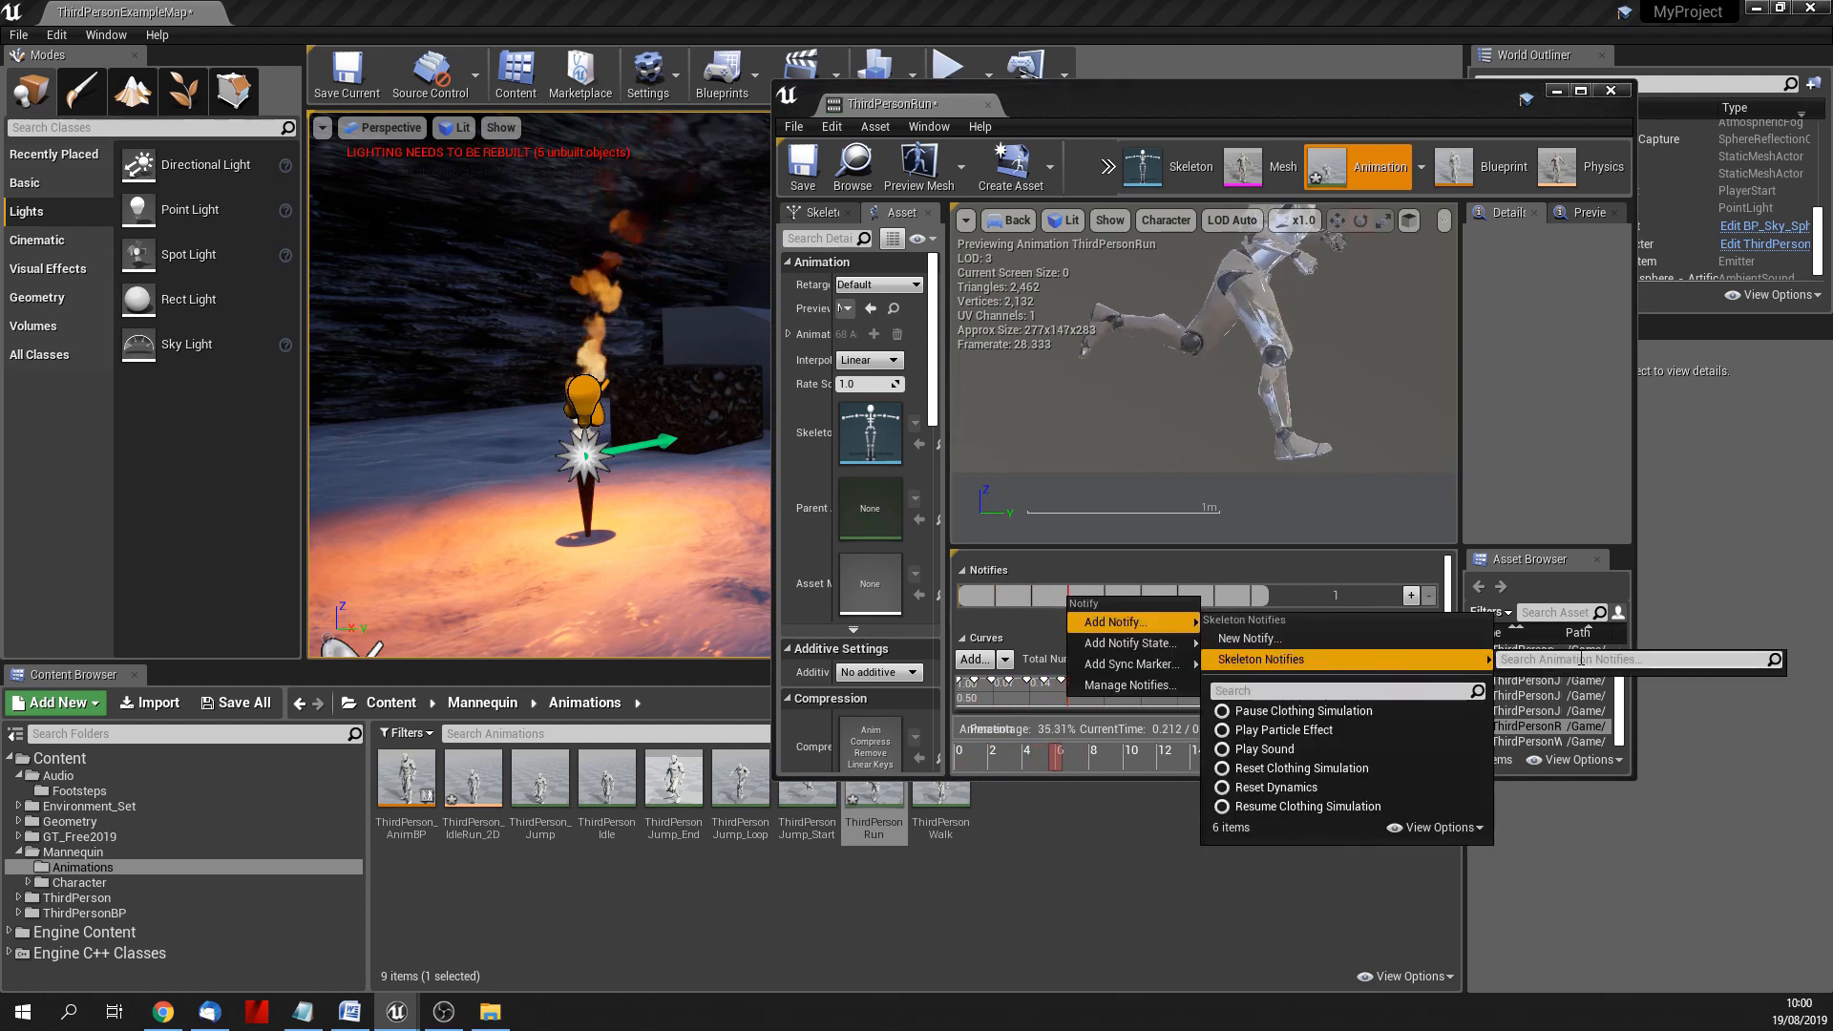
left_click(1244, 638)
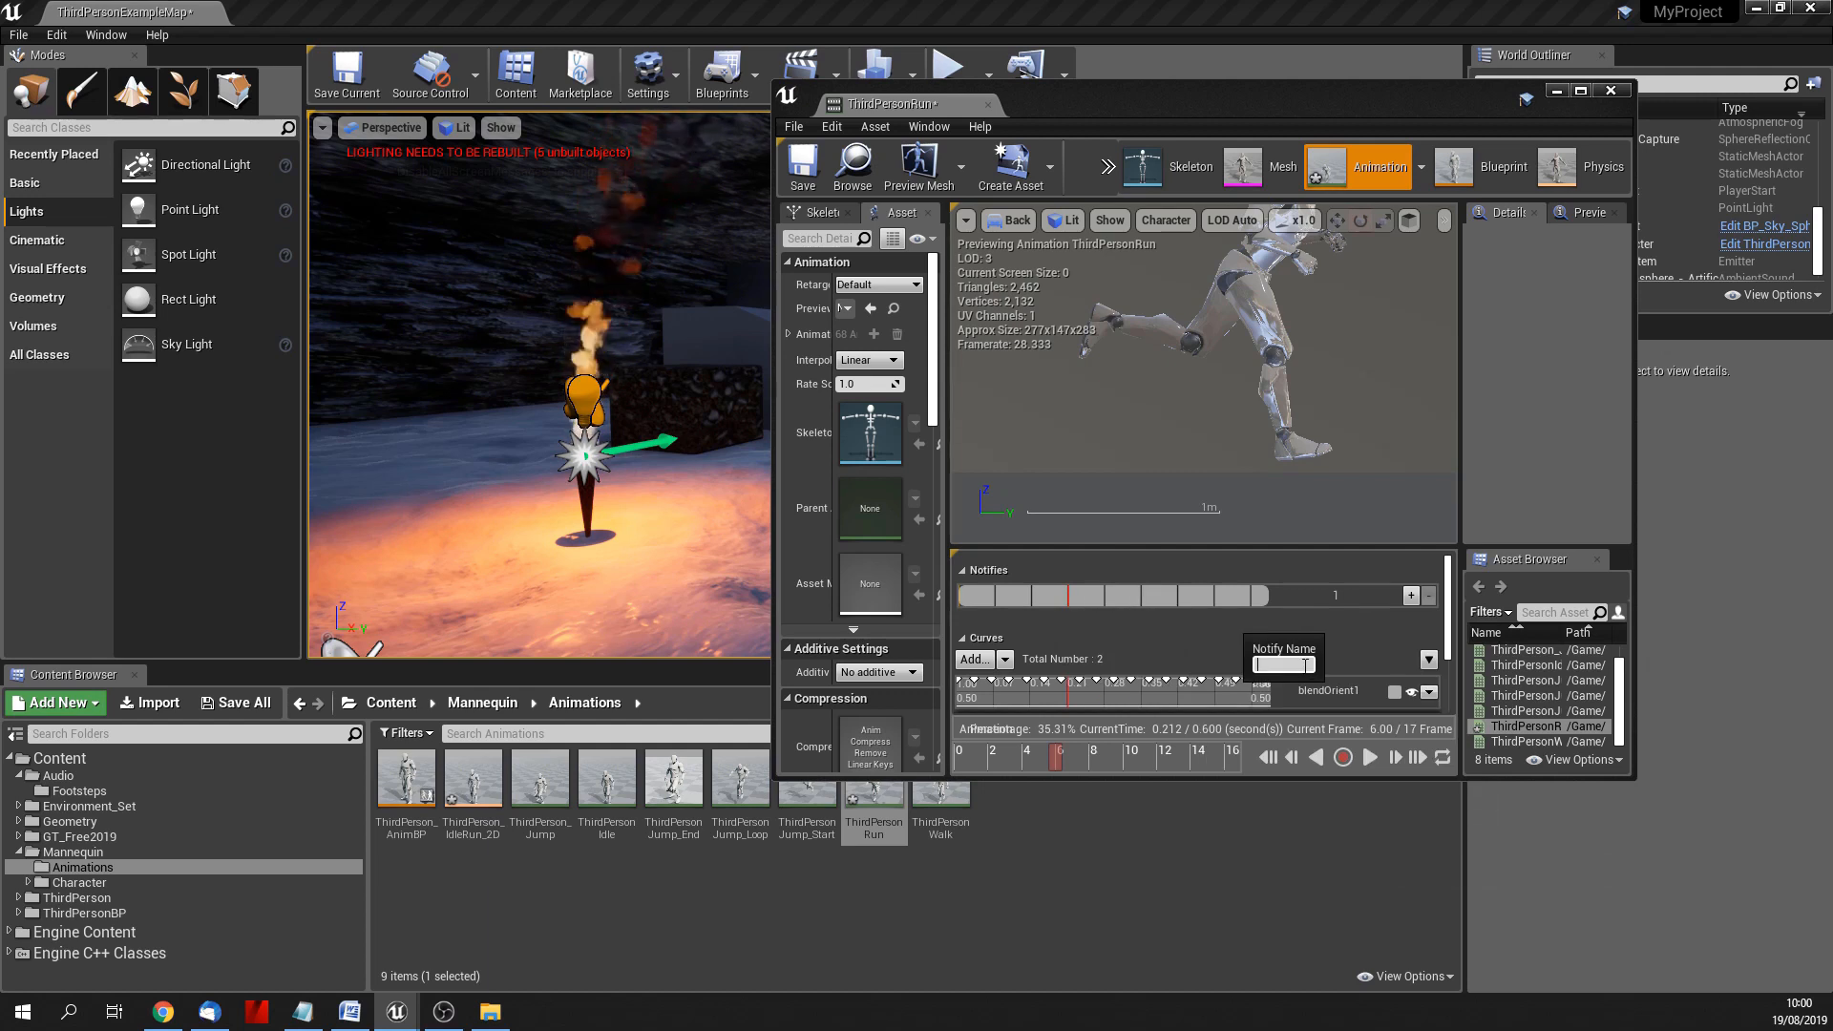
key("Return")
Step: Add the existing Footsteps skeleton notify at about 0.53 s, where the other foot lands in the ThirdPersonRun animation
left_click_drag(1065, 757, 1205, 781)
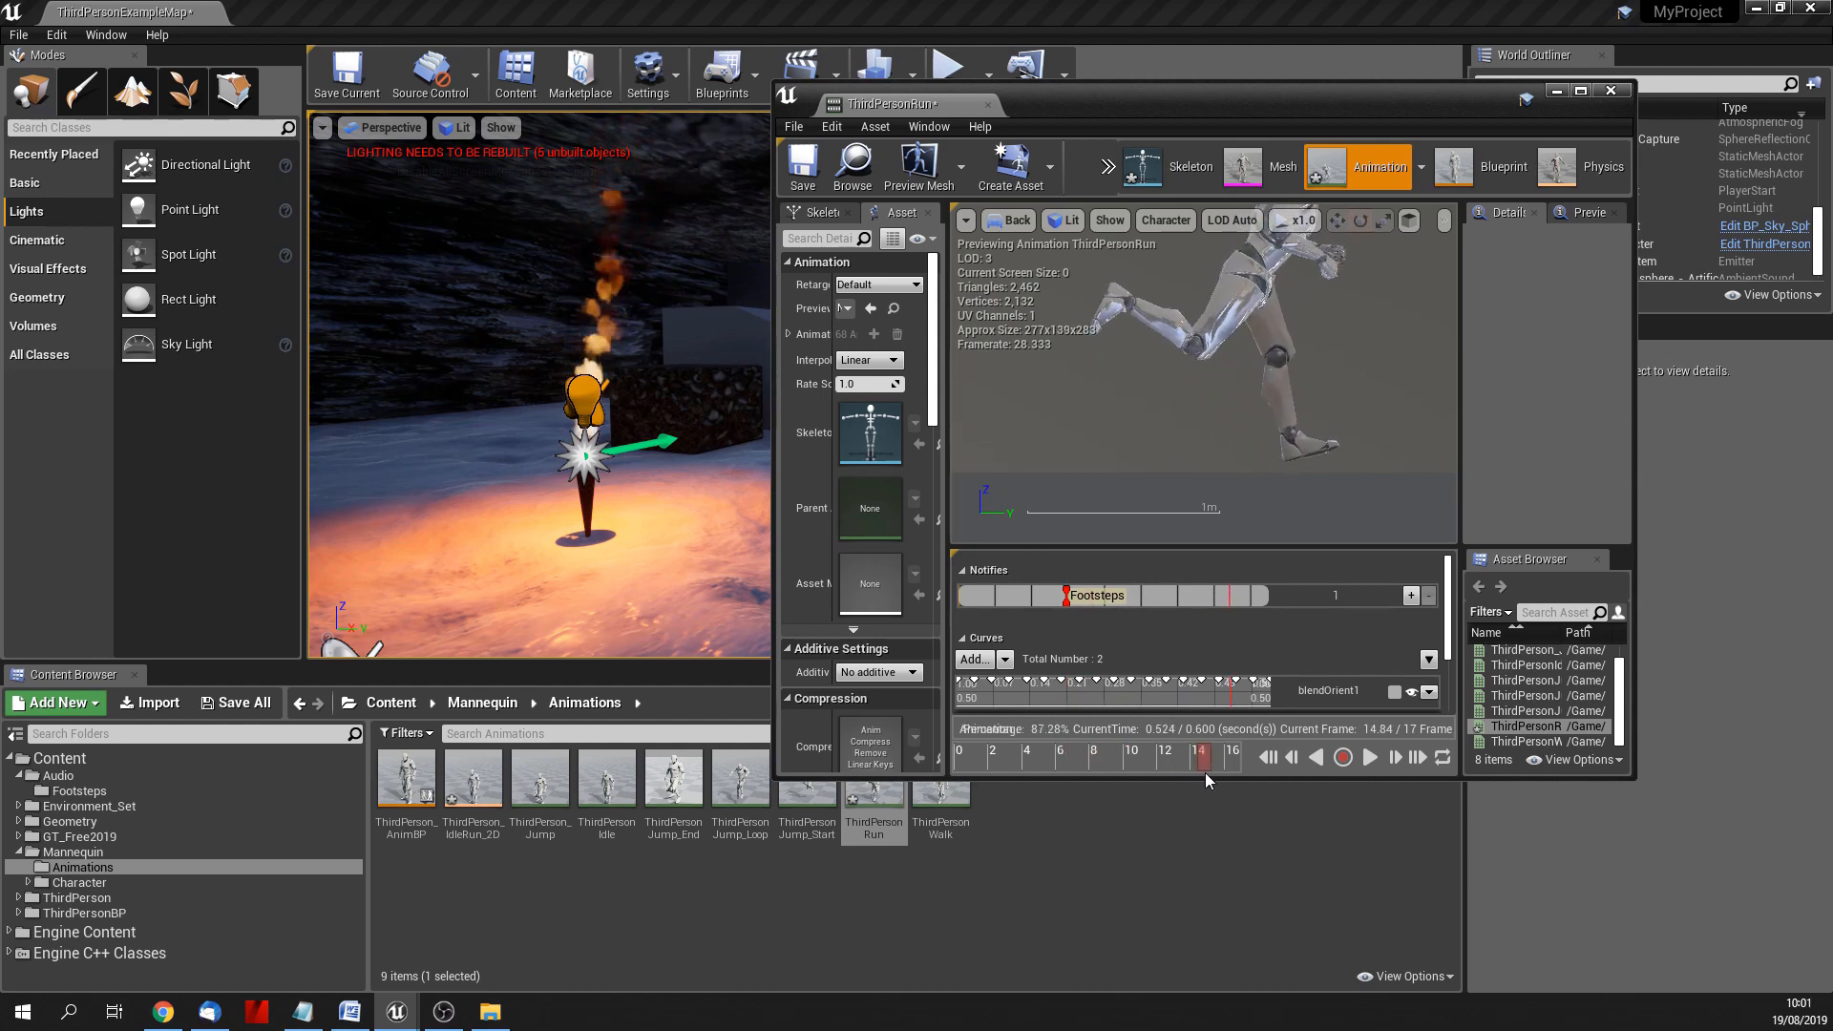
right_click(1231, 599)
mouse_move(1279, 626)
mouse_move(1430, 664)
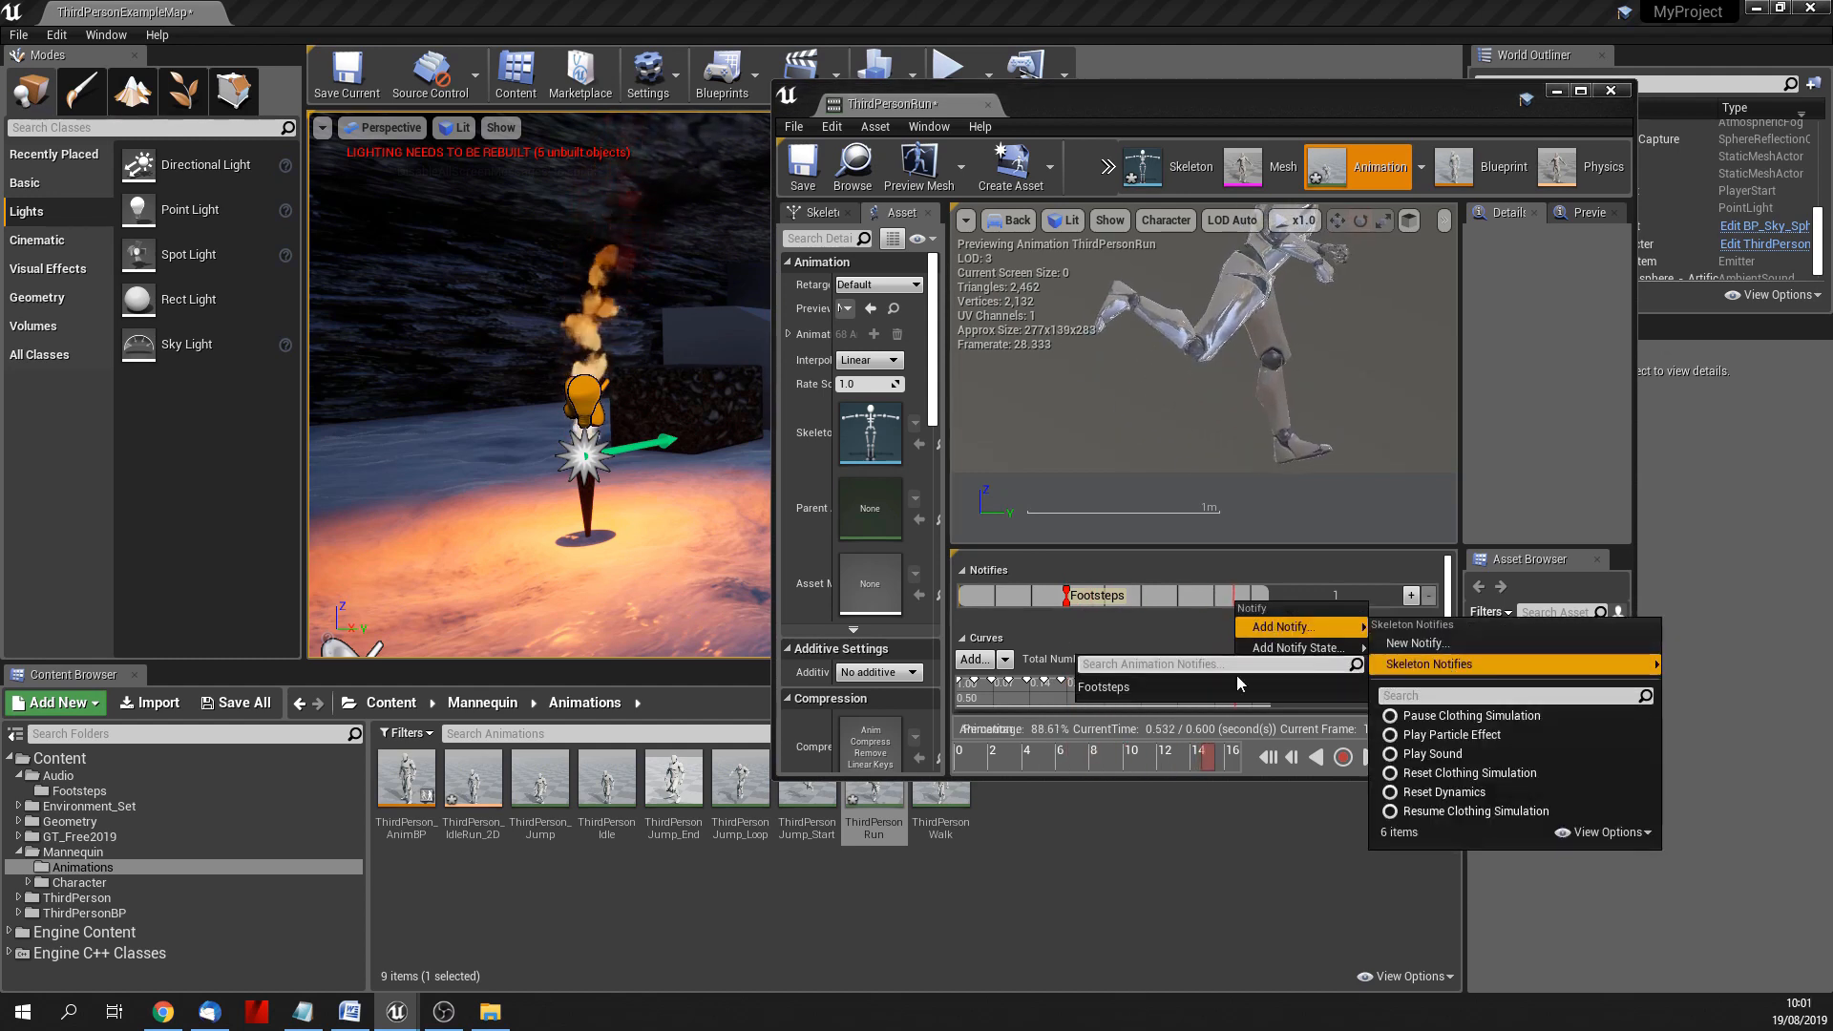
left_click(1115, 686)
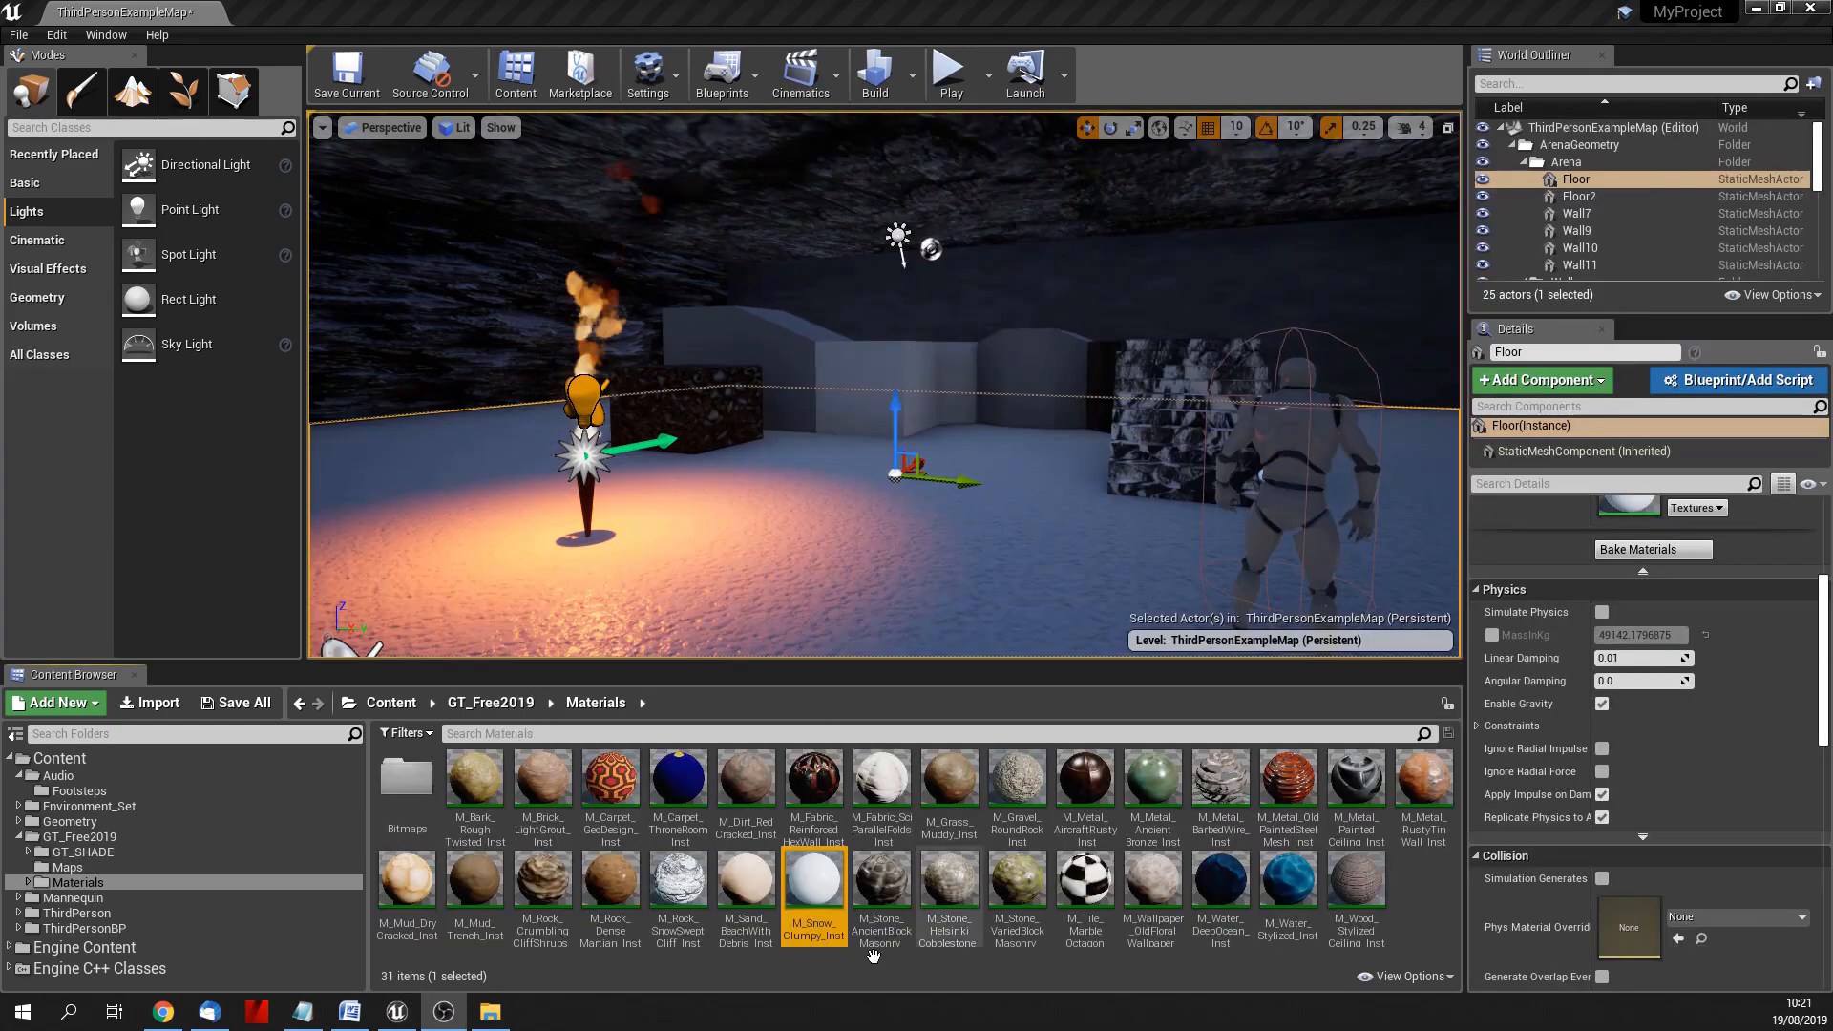
Step: Assign the Snow physical material to the M_Snow_Clumpy_Inst material instance, save it and close its editor
double_click(814, 883)
left_click(1354, 343)
left_click(1546, 404)
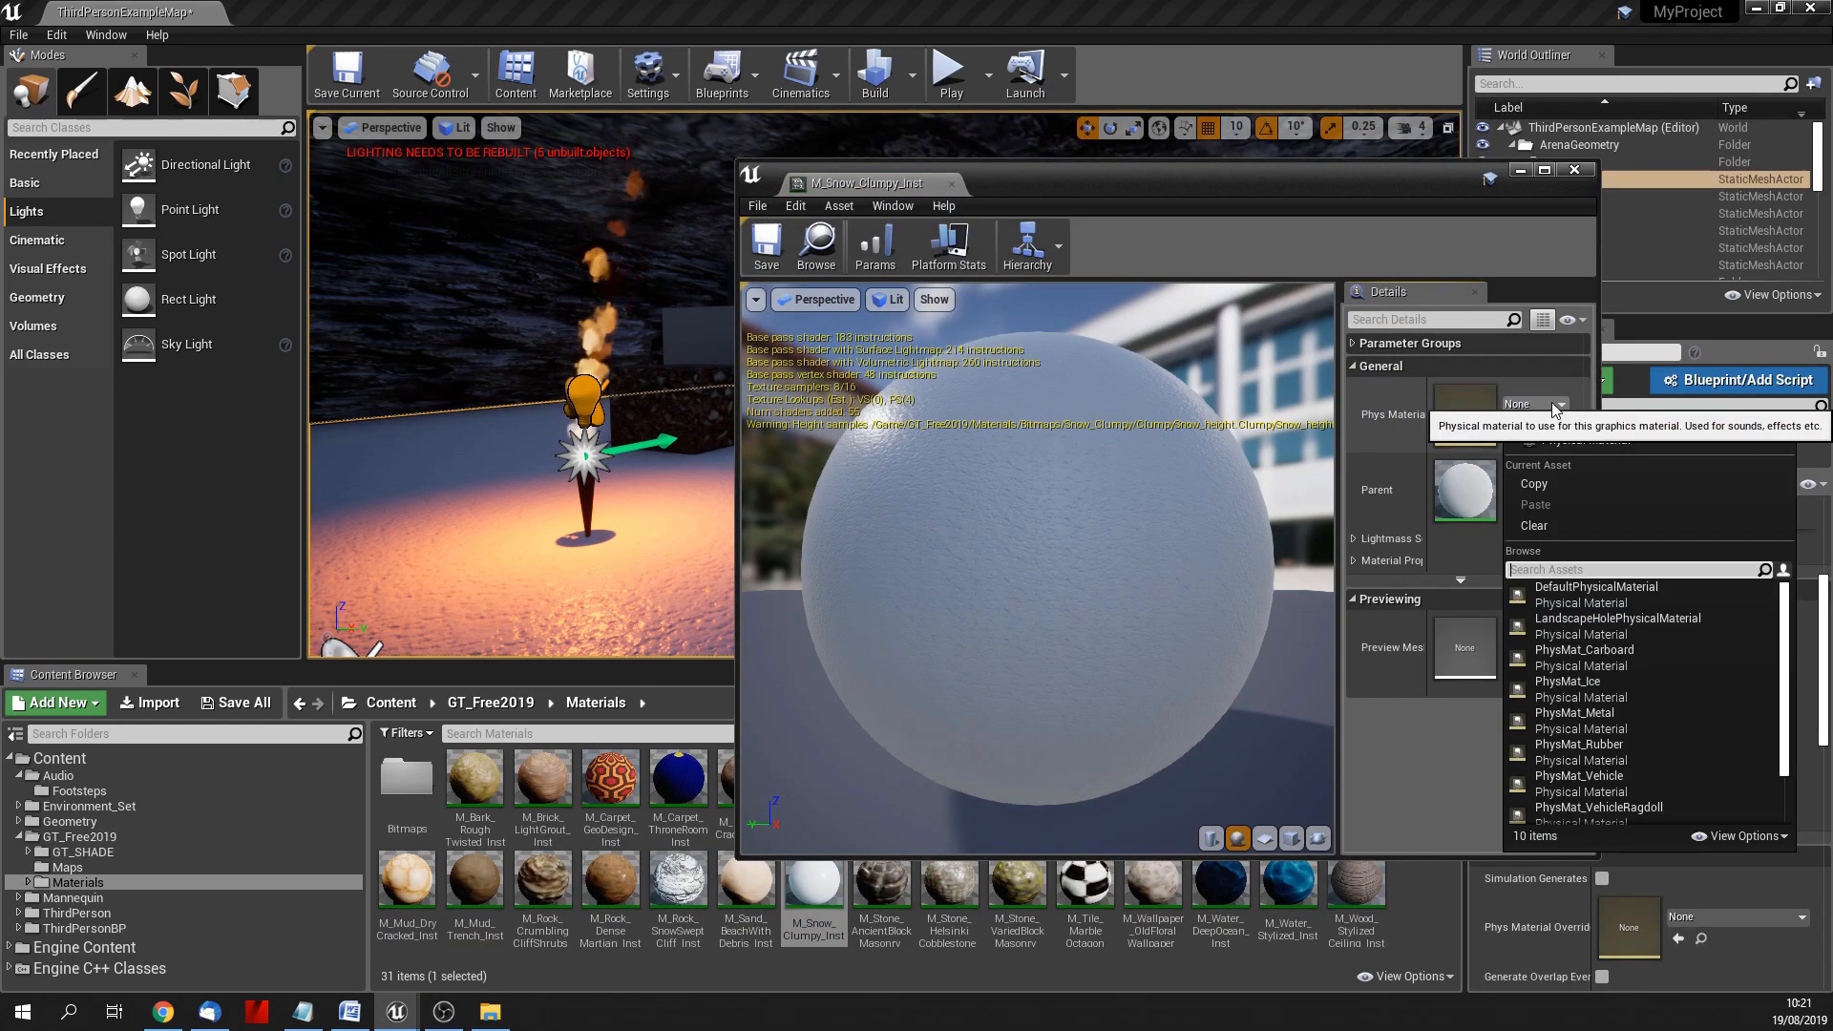
scroll(1669, 668, "down", 2)
left_click(1549, 775)
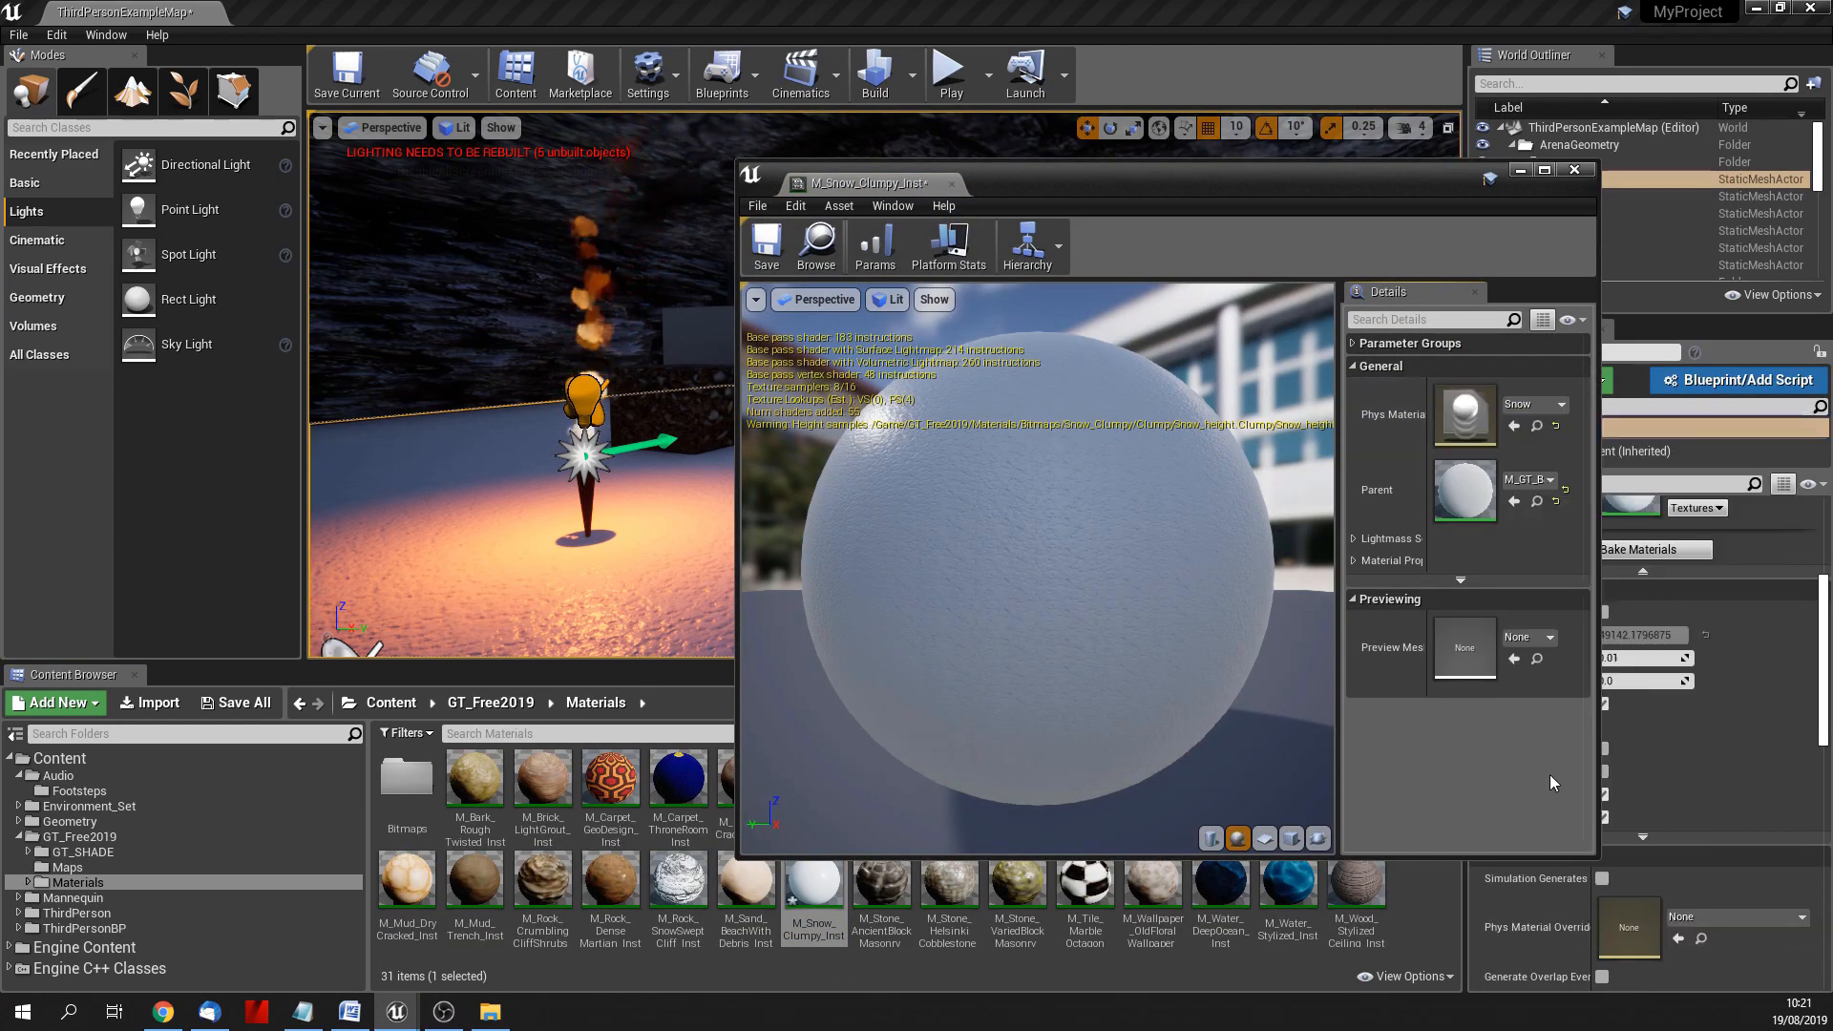
left_click(766, 246)
left_click(952, 183)
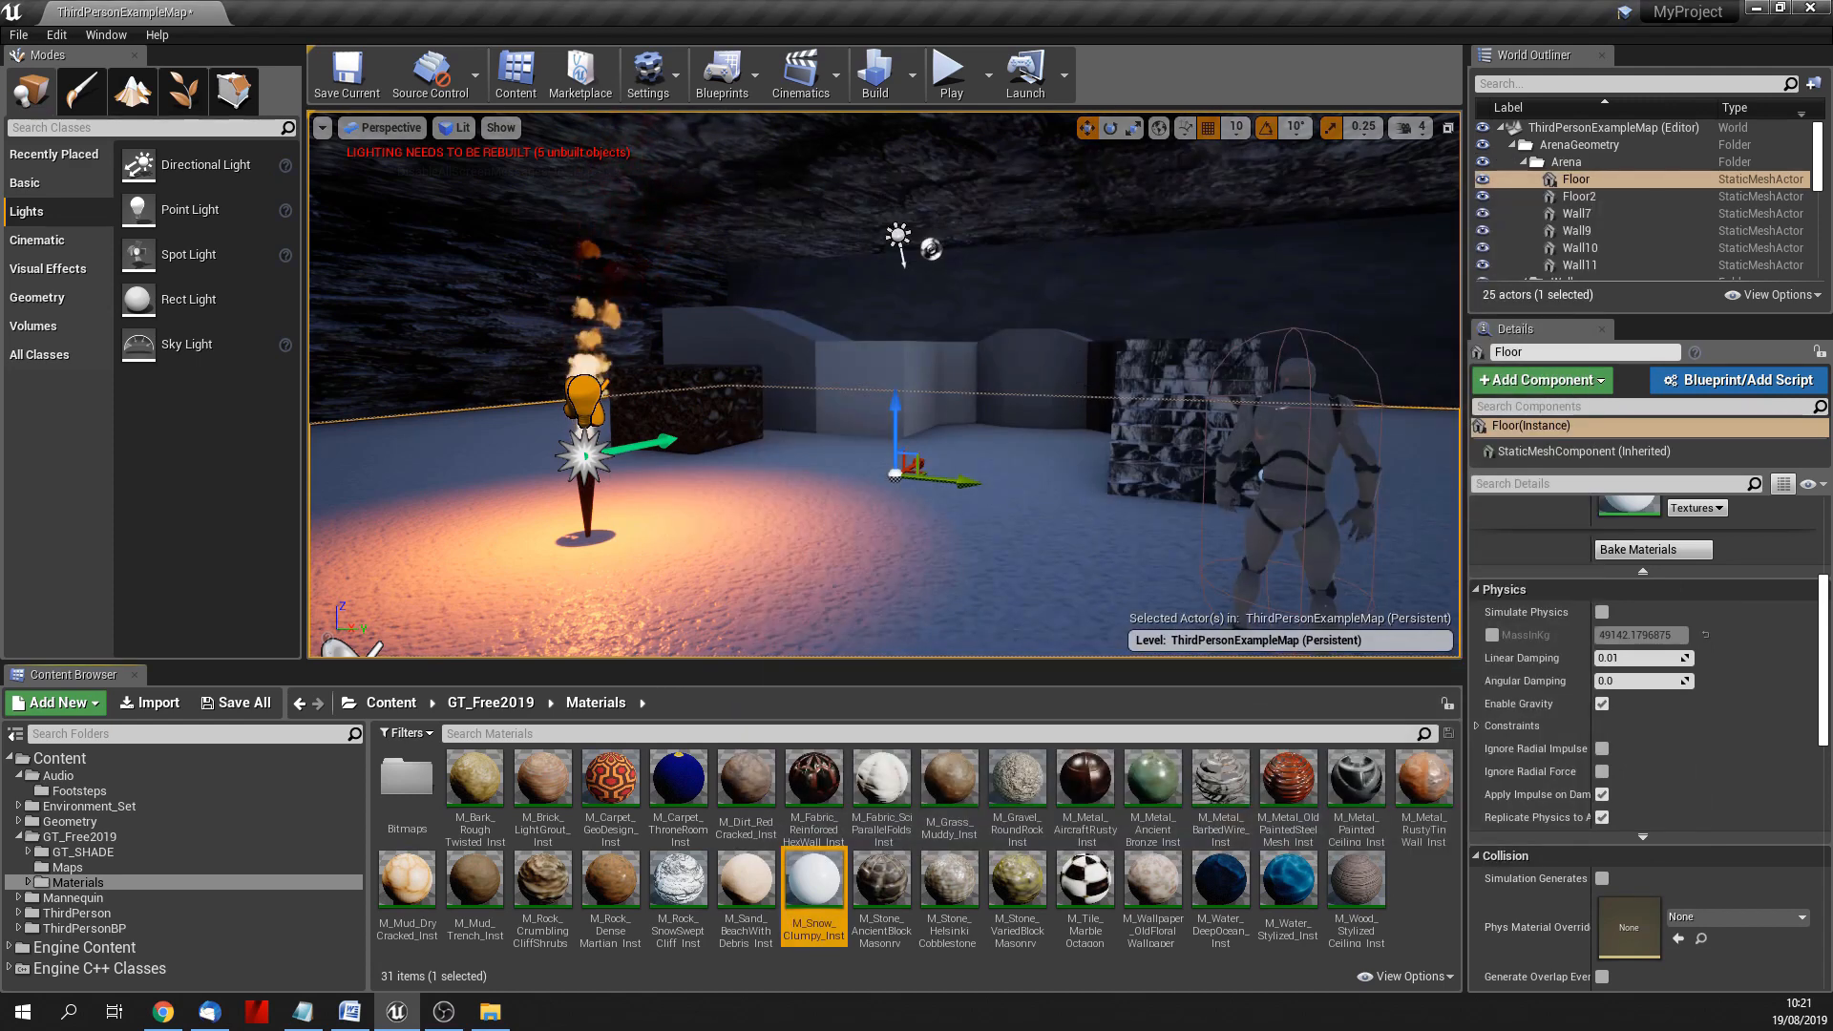
Step: Set both UV Tile values of the M_Gravel_RoundRock_Inst material instance to 15
double_click(1017, 778)
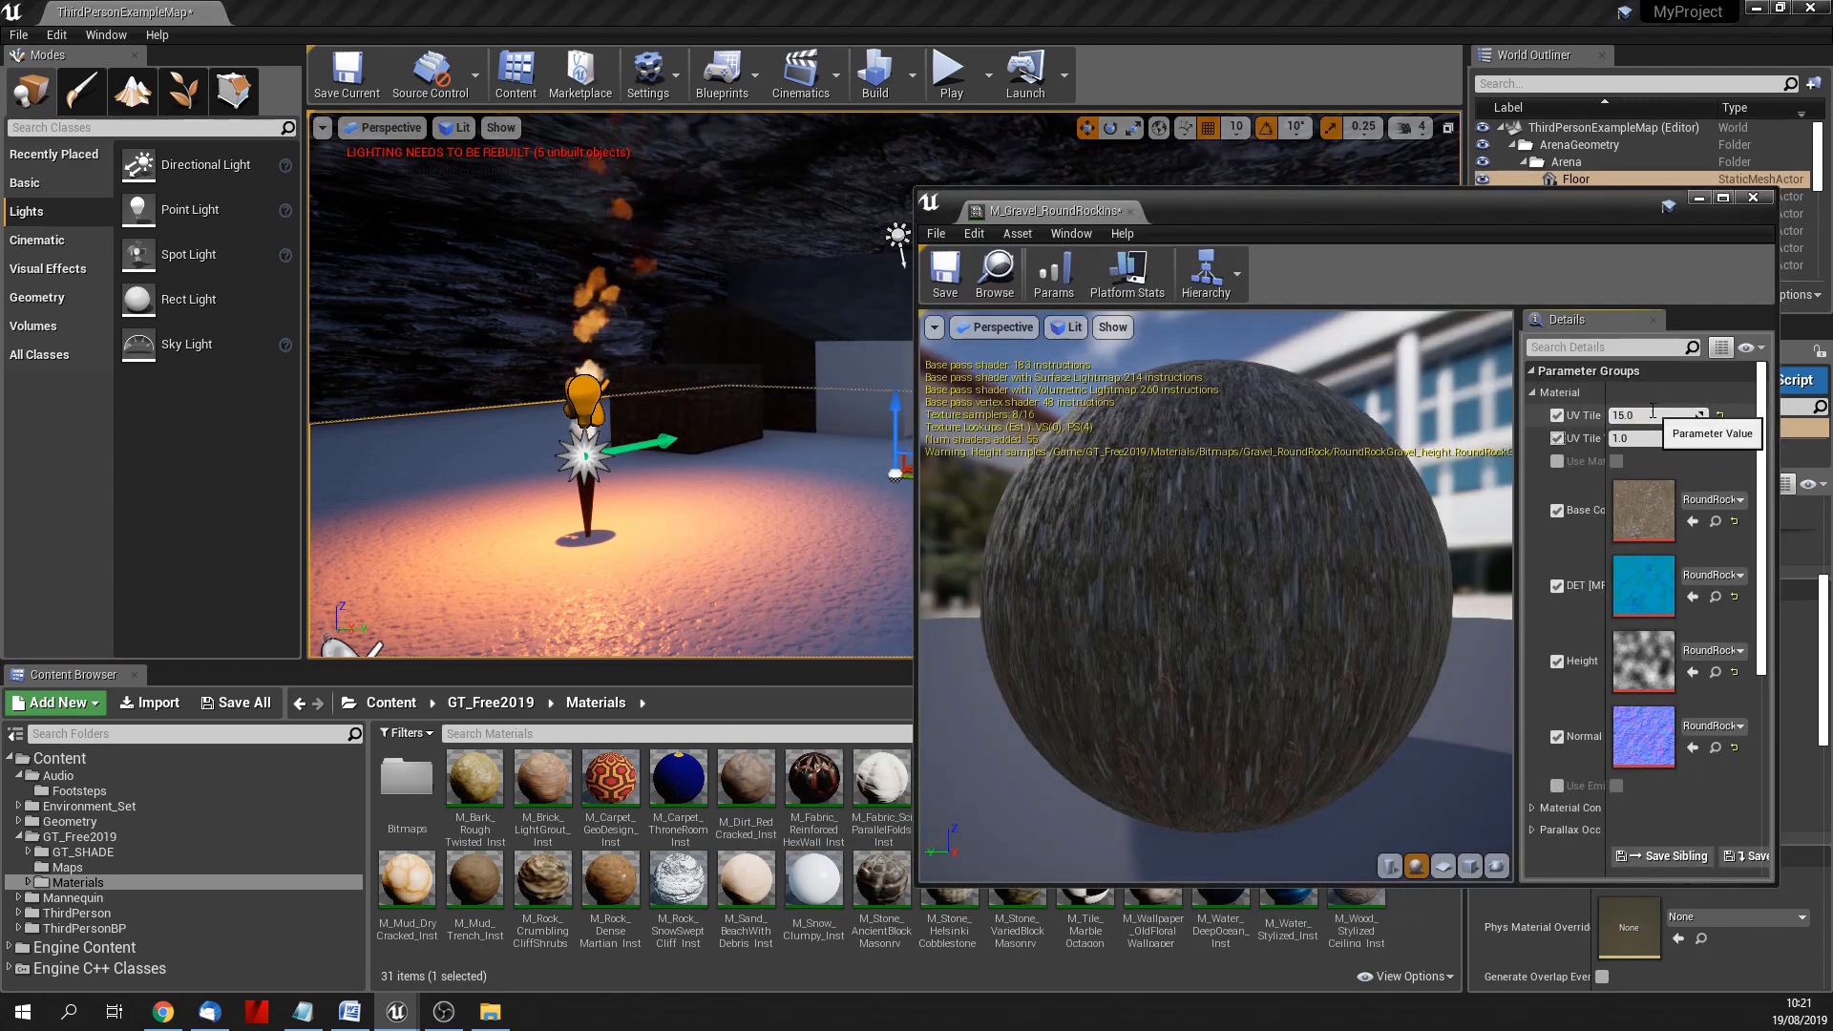
left_click(1623, 440)
type("15")
key("Tab")
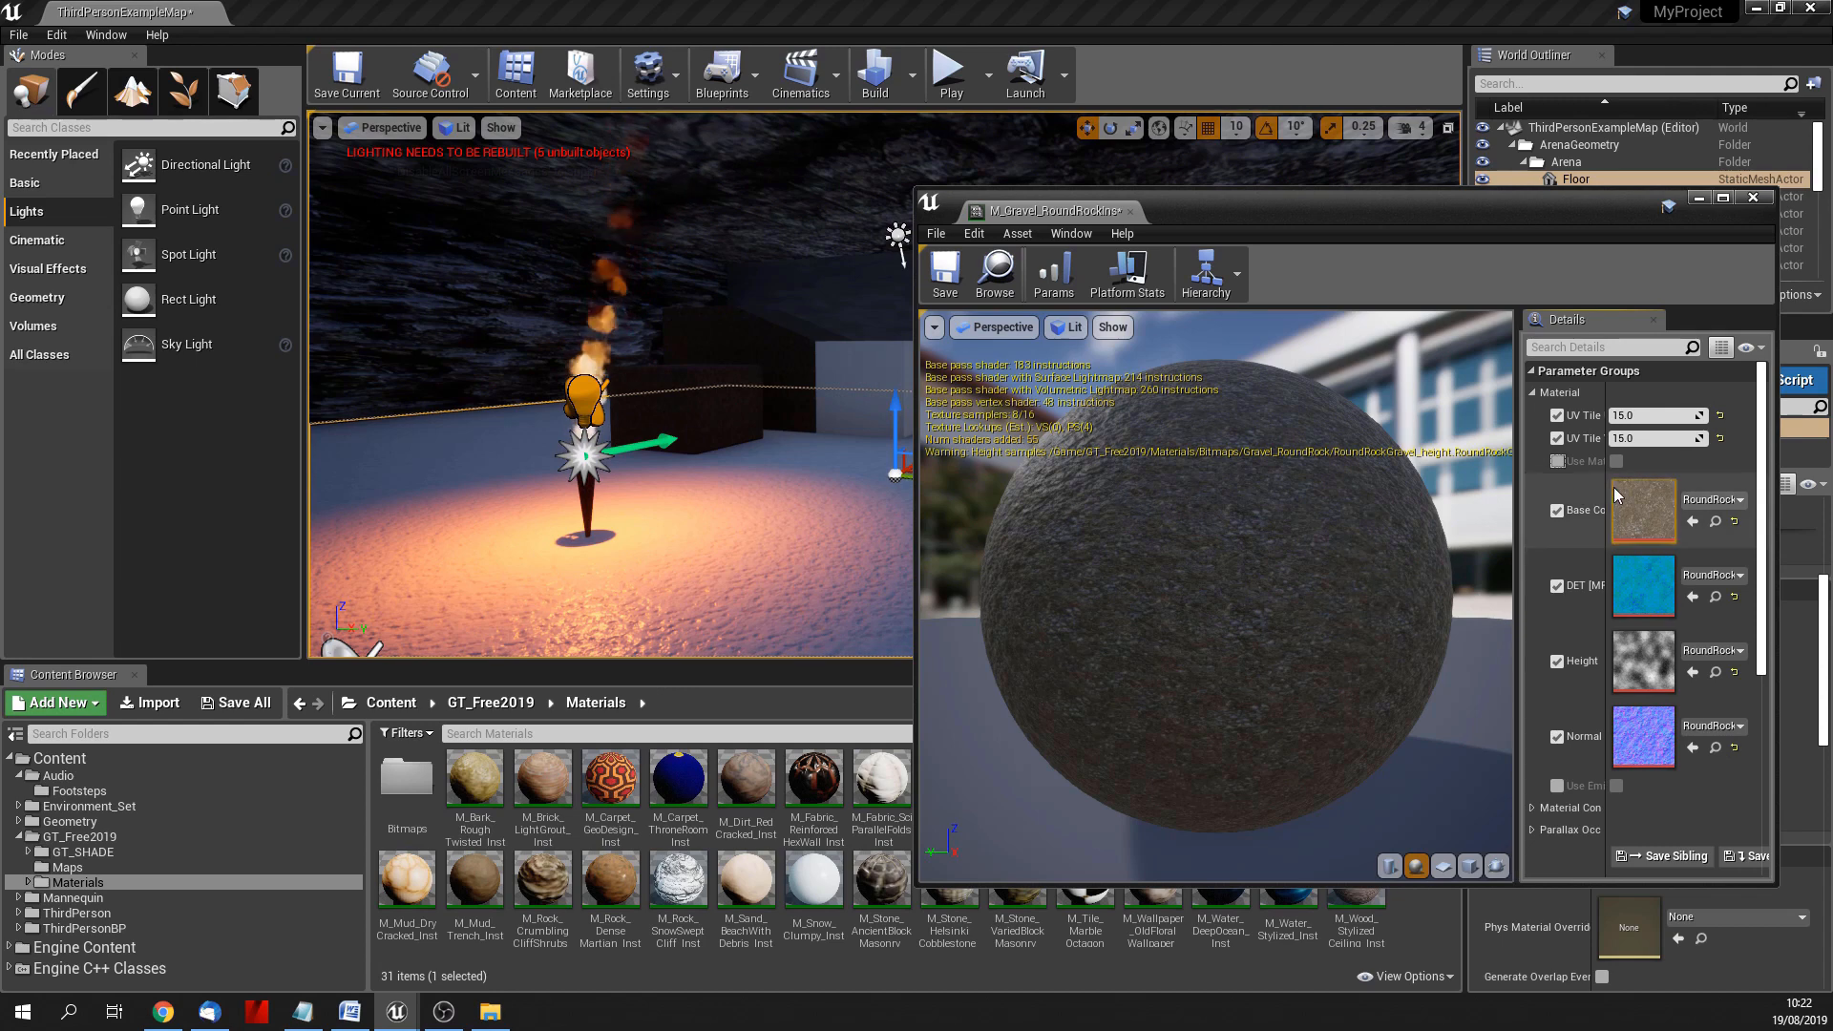
Step: Assign a physical material to the gravel round rock material instance and save it
left_click(1741, 652)
left_click(1664, 508)
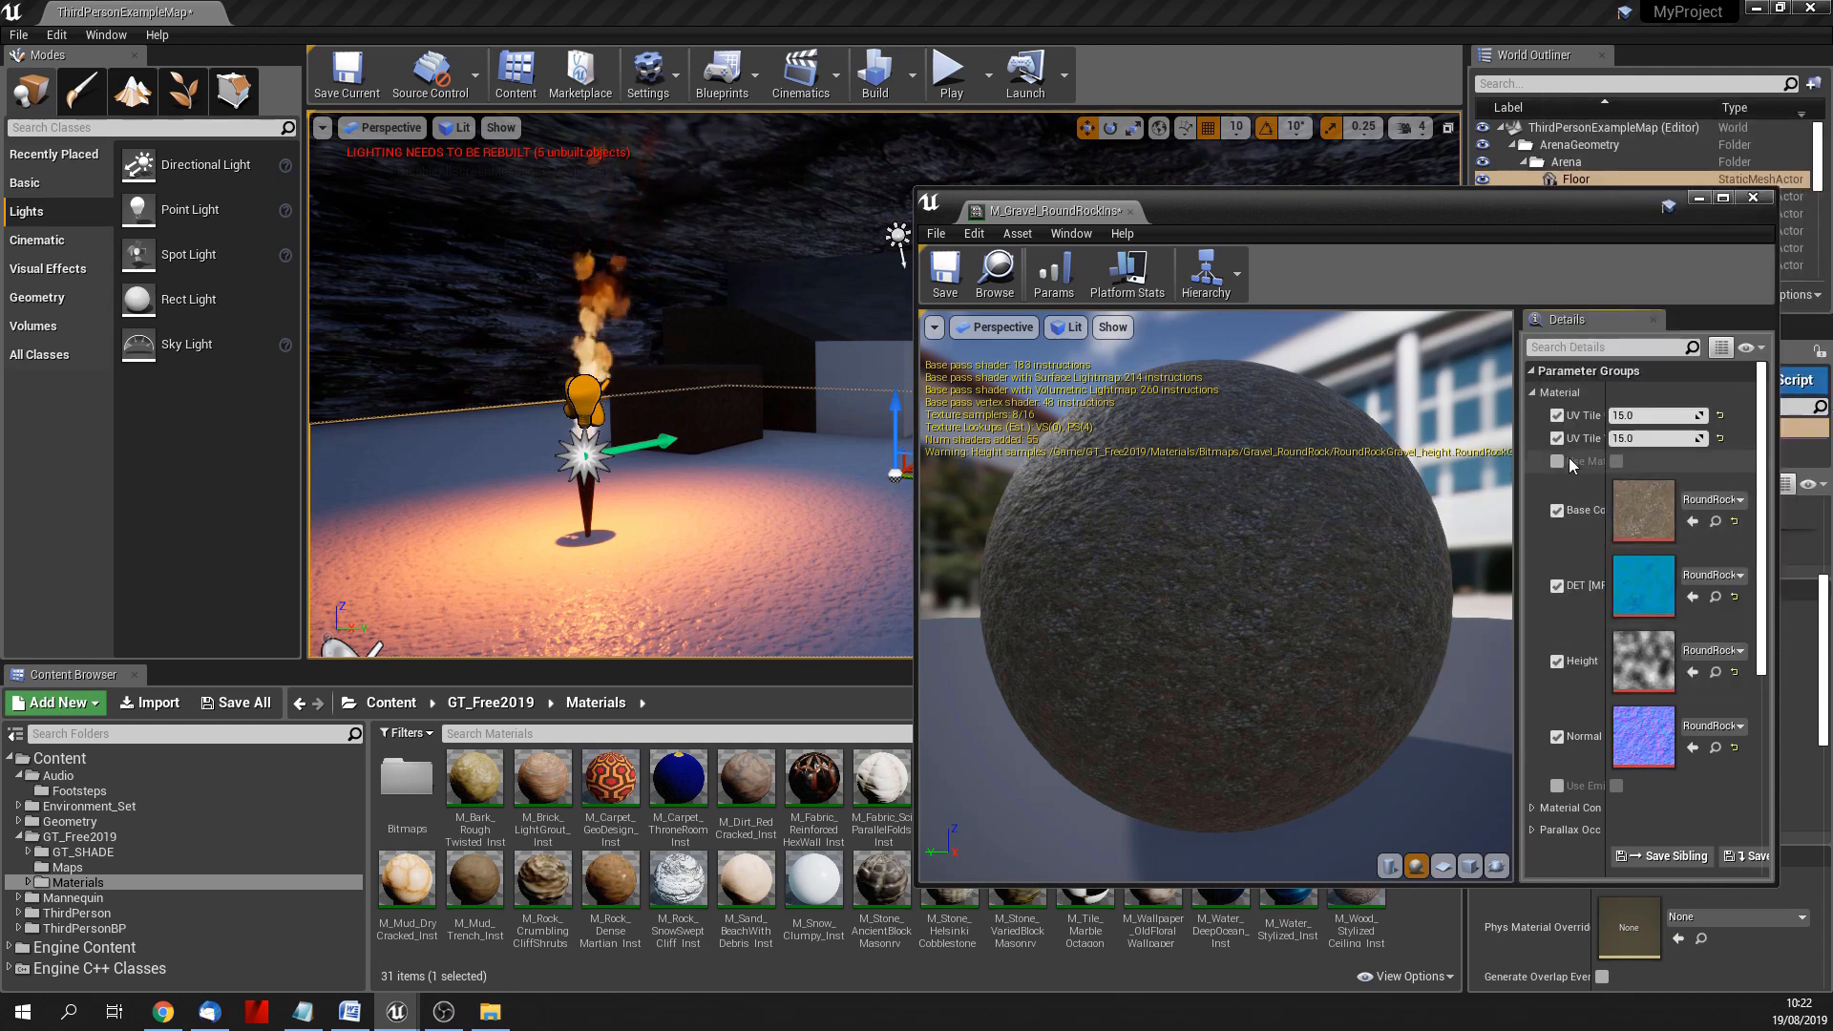
left_click(1642, 392)
left_click(1742, 540)
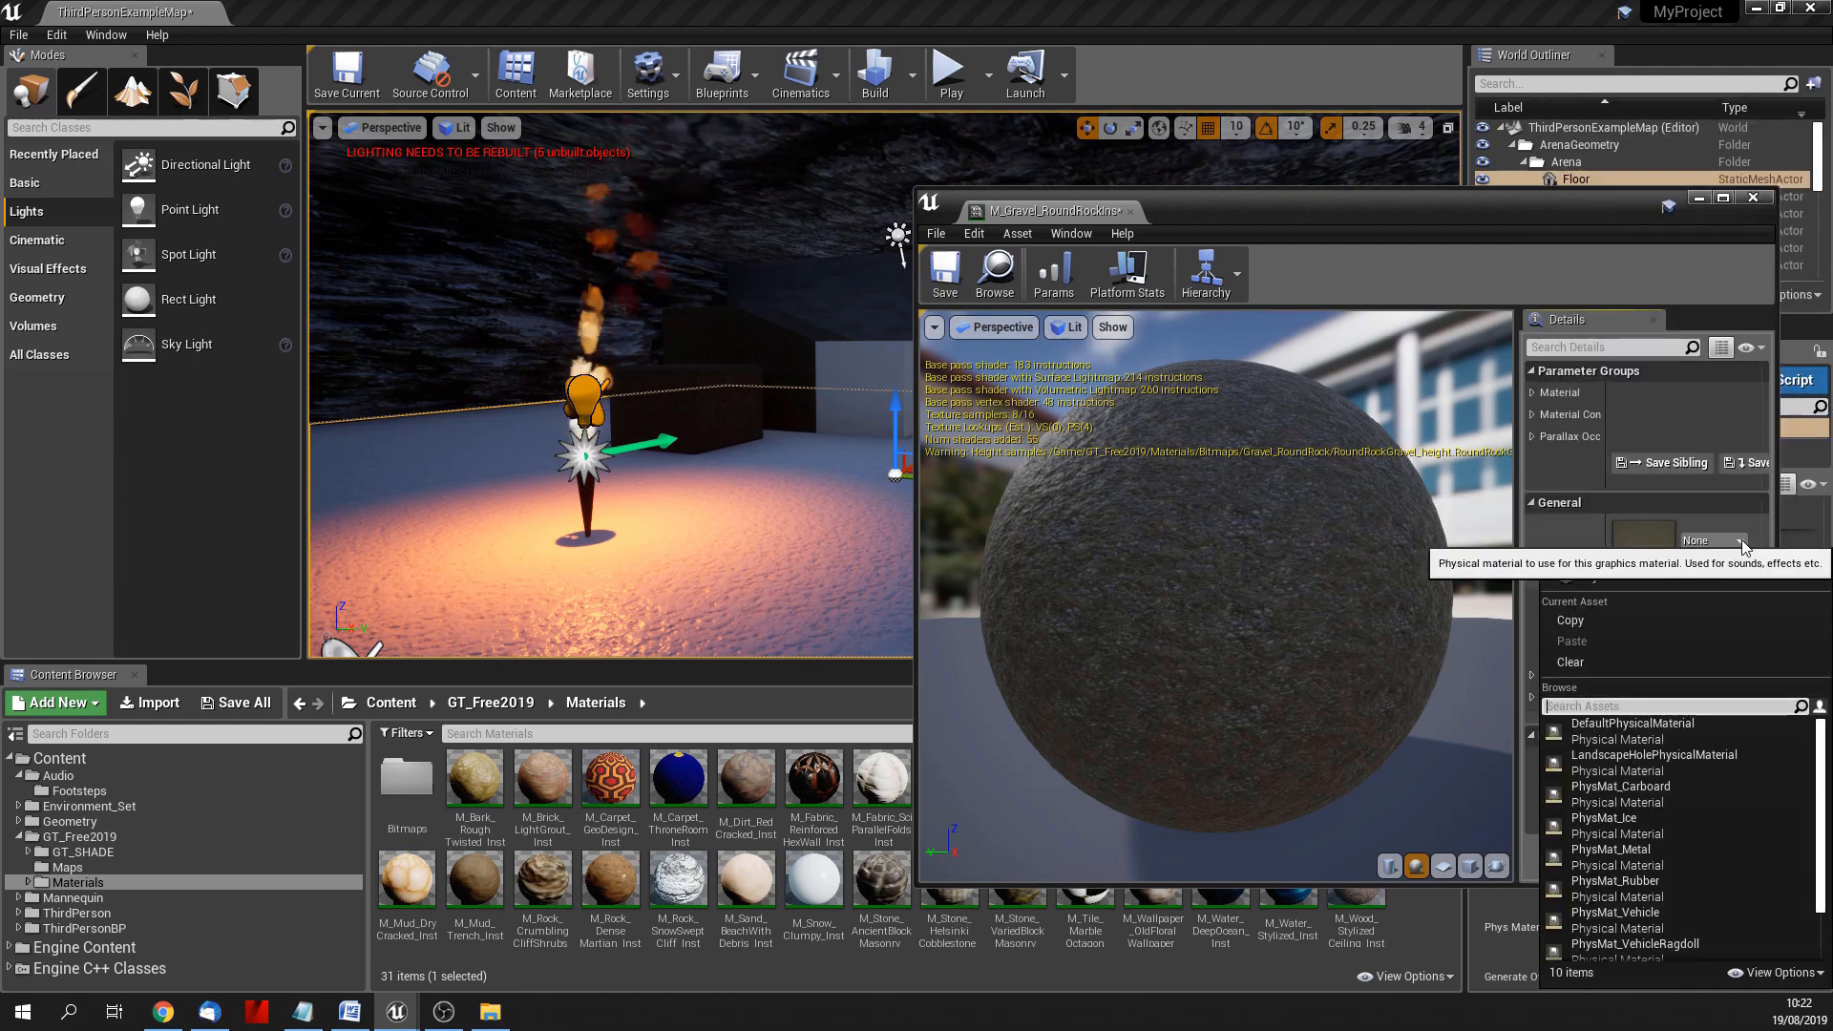
left_click(947, 277)
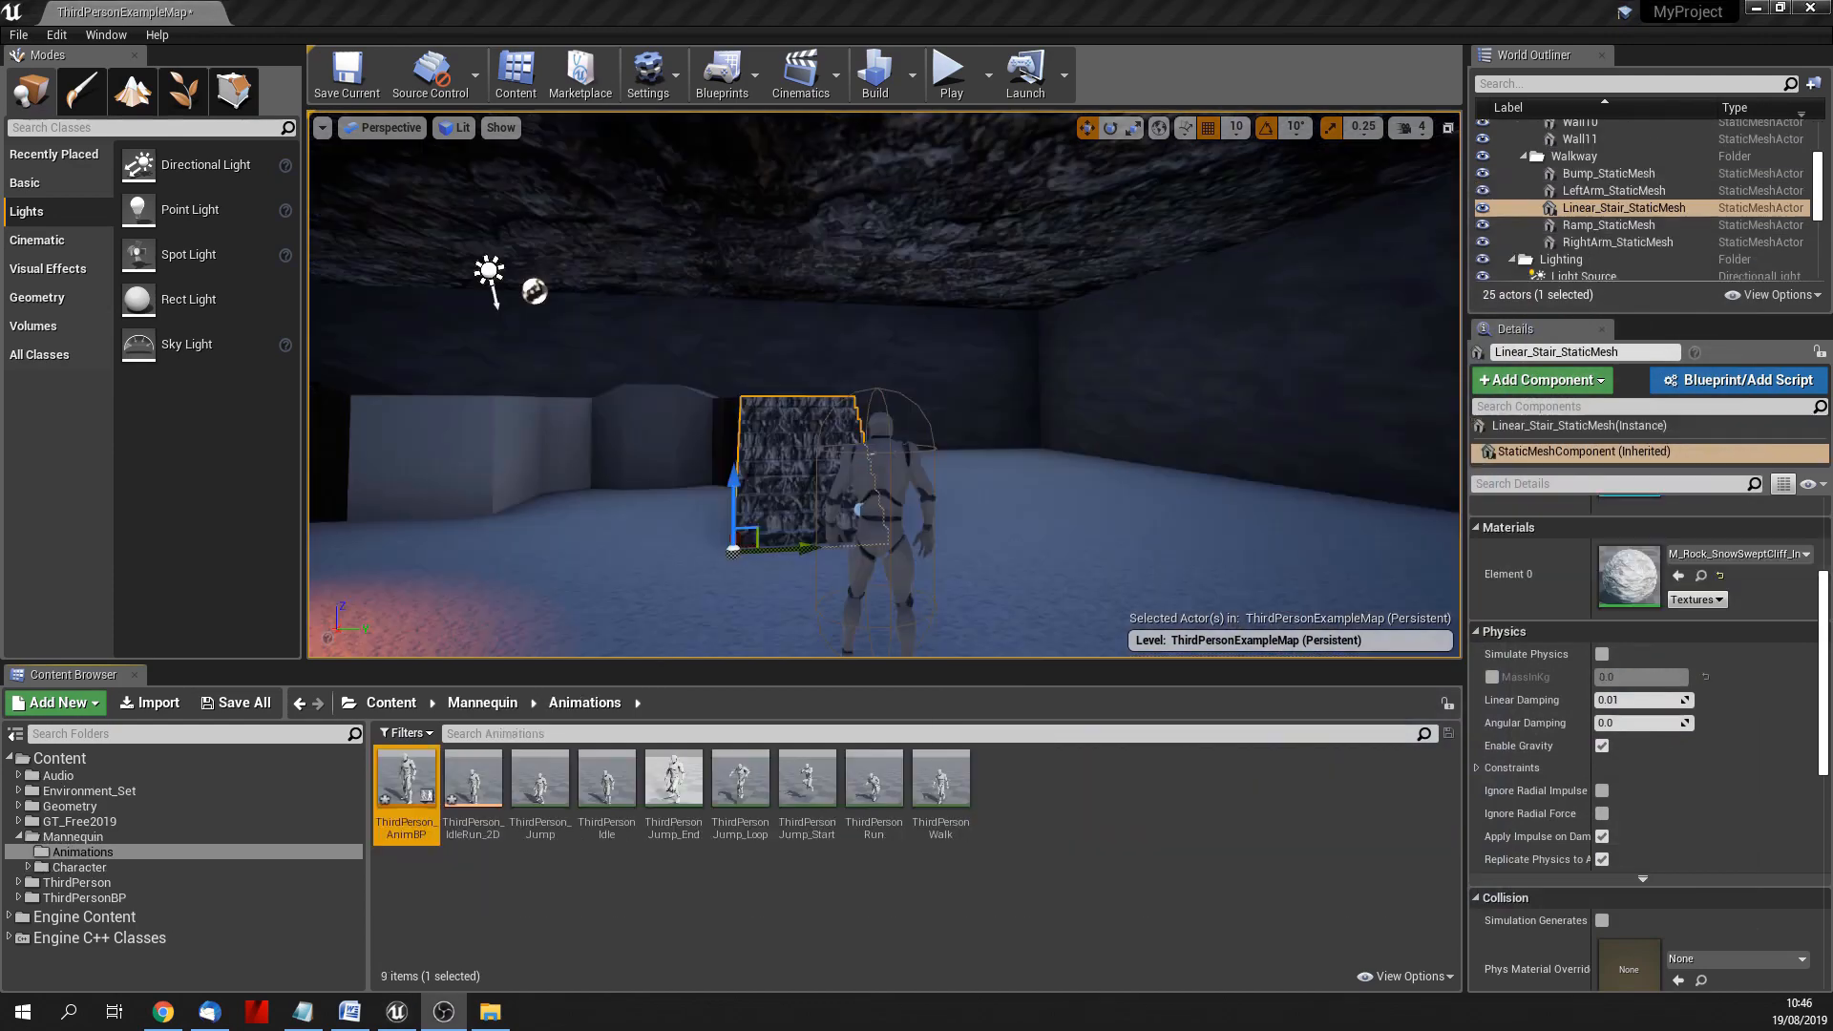
Step: Open ThirdPerson_AnimBP from Mannequin/Animations and examine the Footsteps notify, line trace, surface switch and sound nodes in its Event Graph
double_click(405, 778)
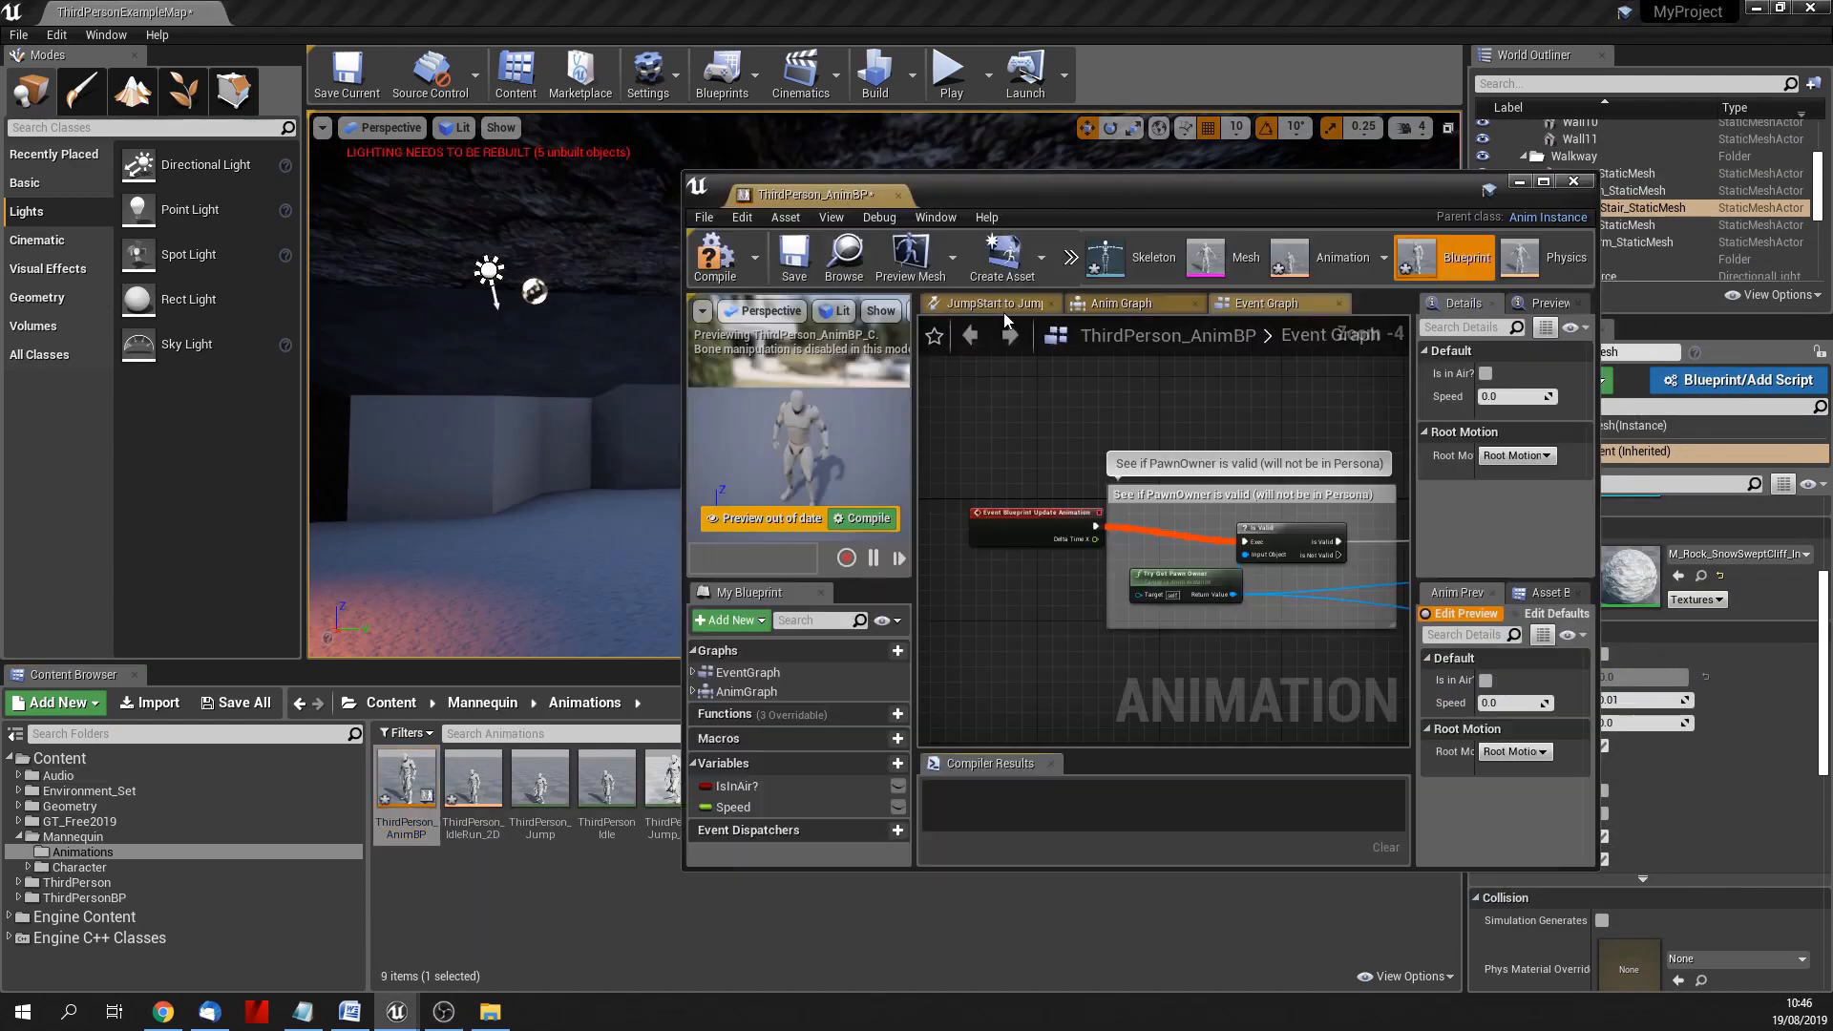
scroll(1012, 611, "down", 2)
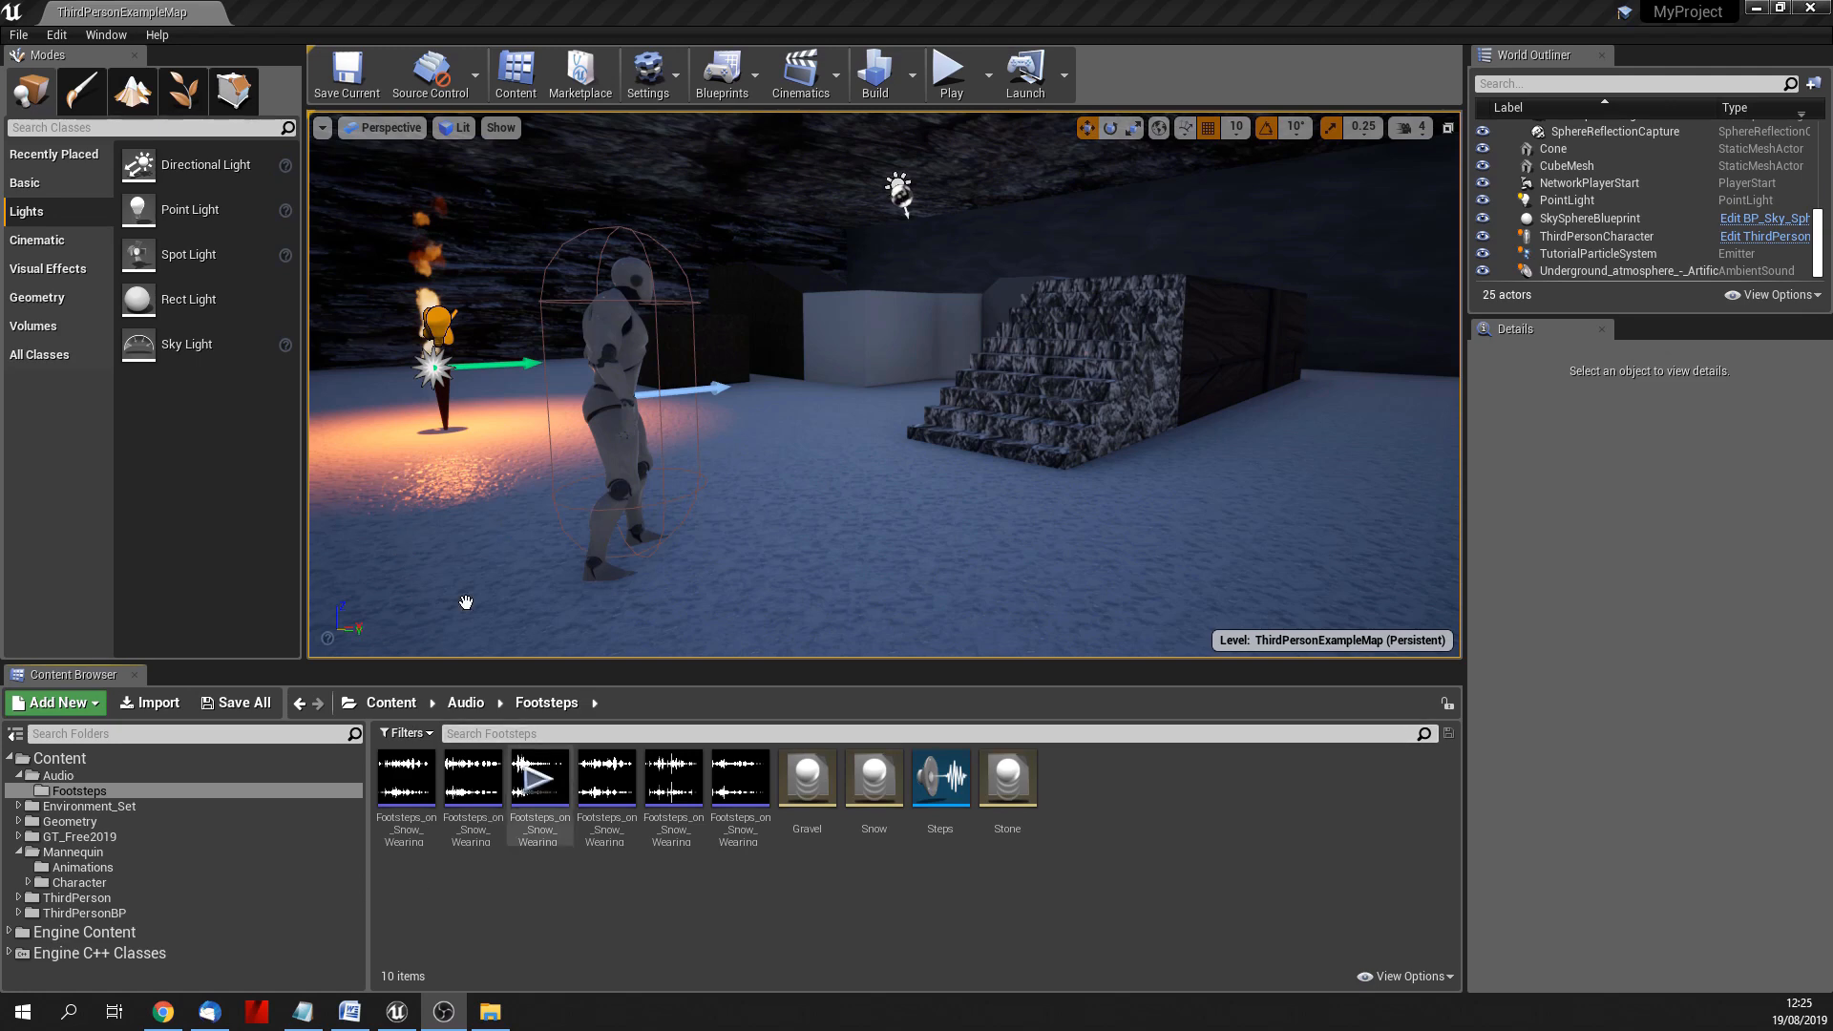
left_click(82, 867)
double_click(411, 778)
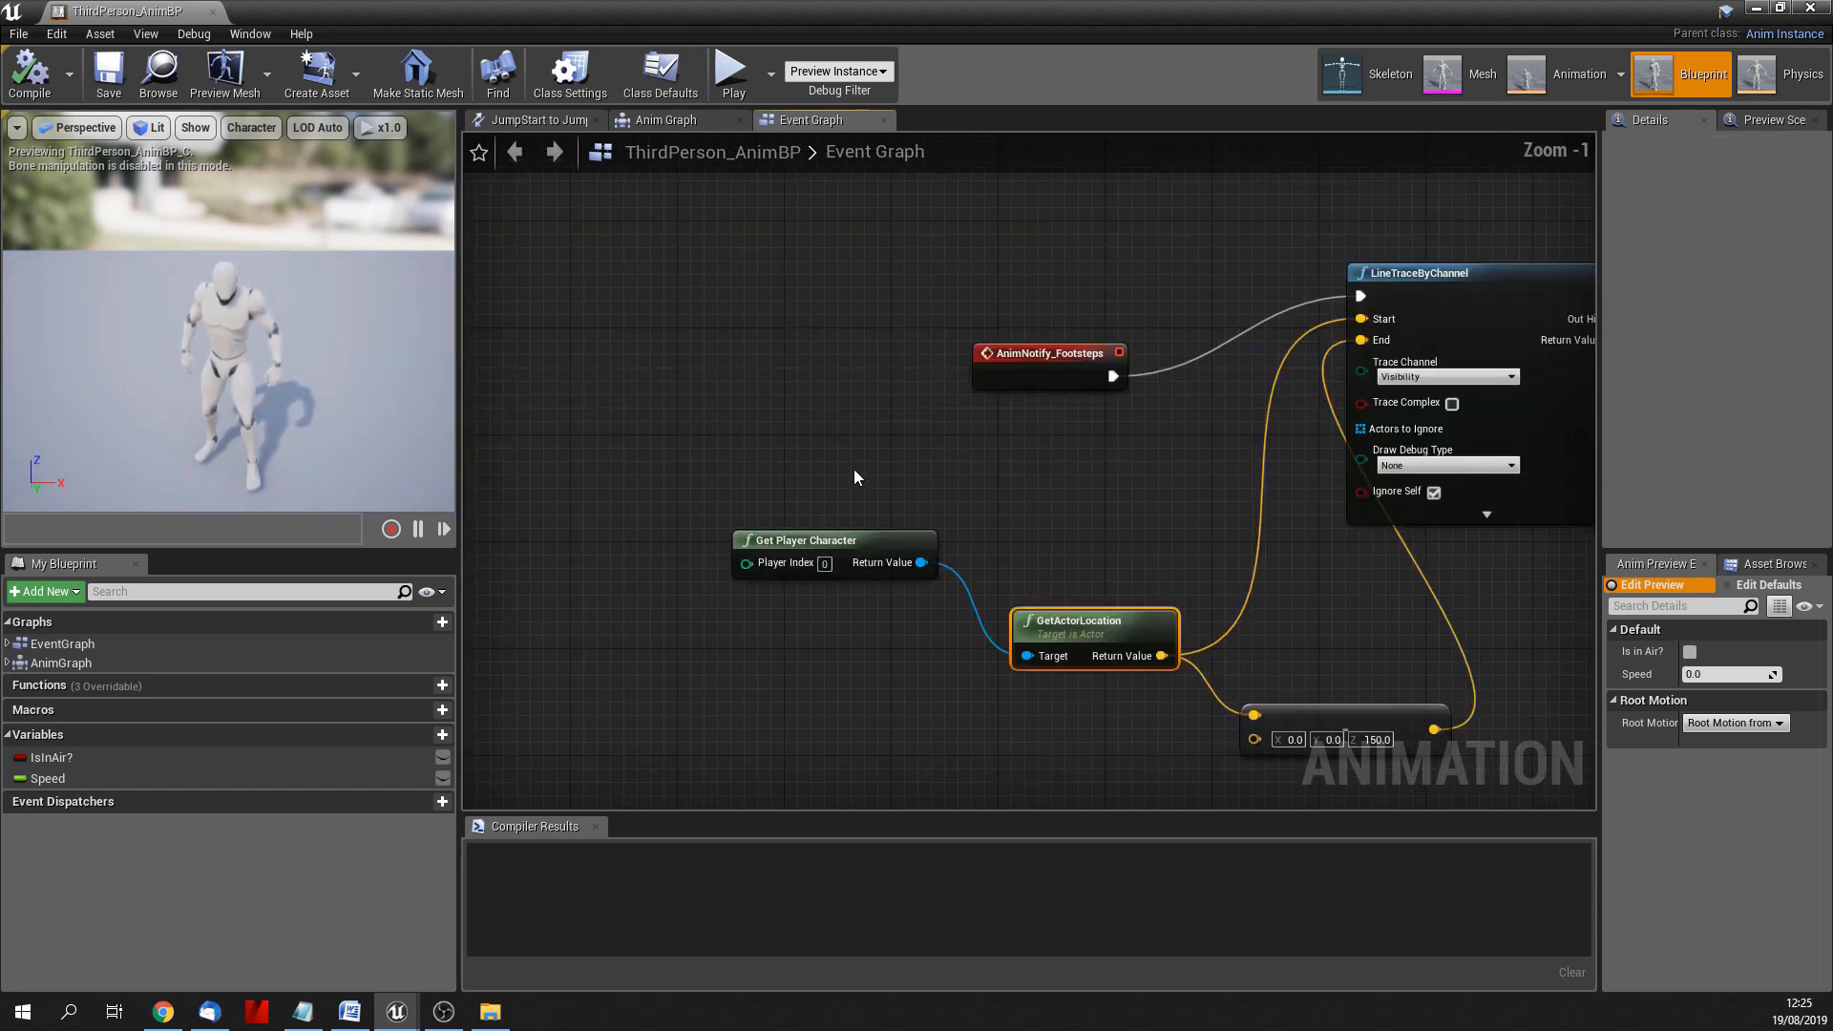
scroll(854, 467, "up", 1)
right_click_drag(853, 467, 841, 284)
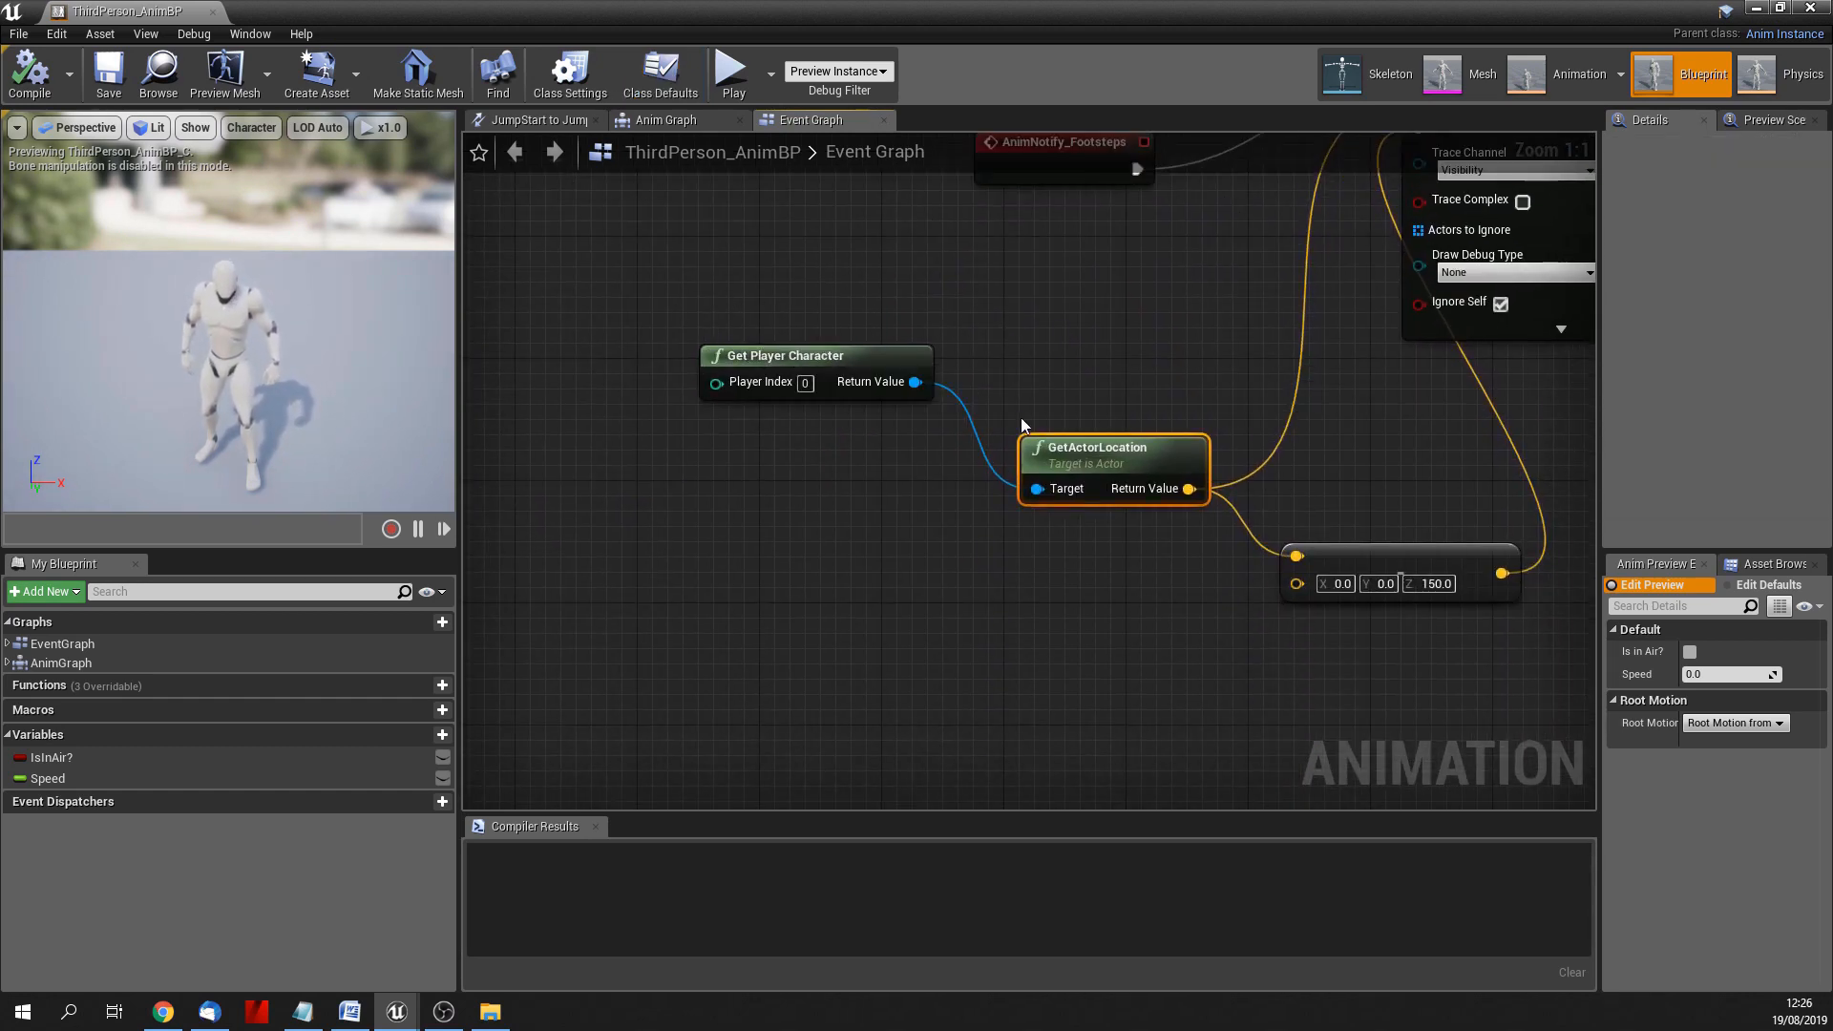
right_click_drag(1202, 368, 866, 535)
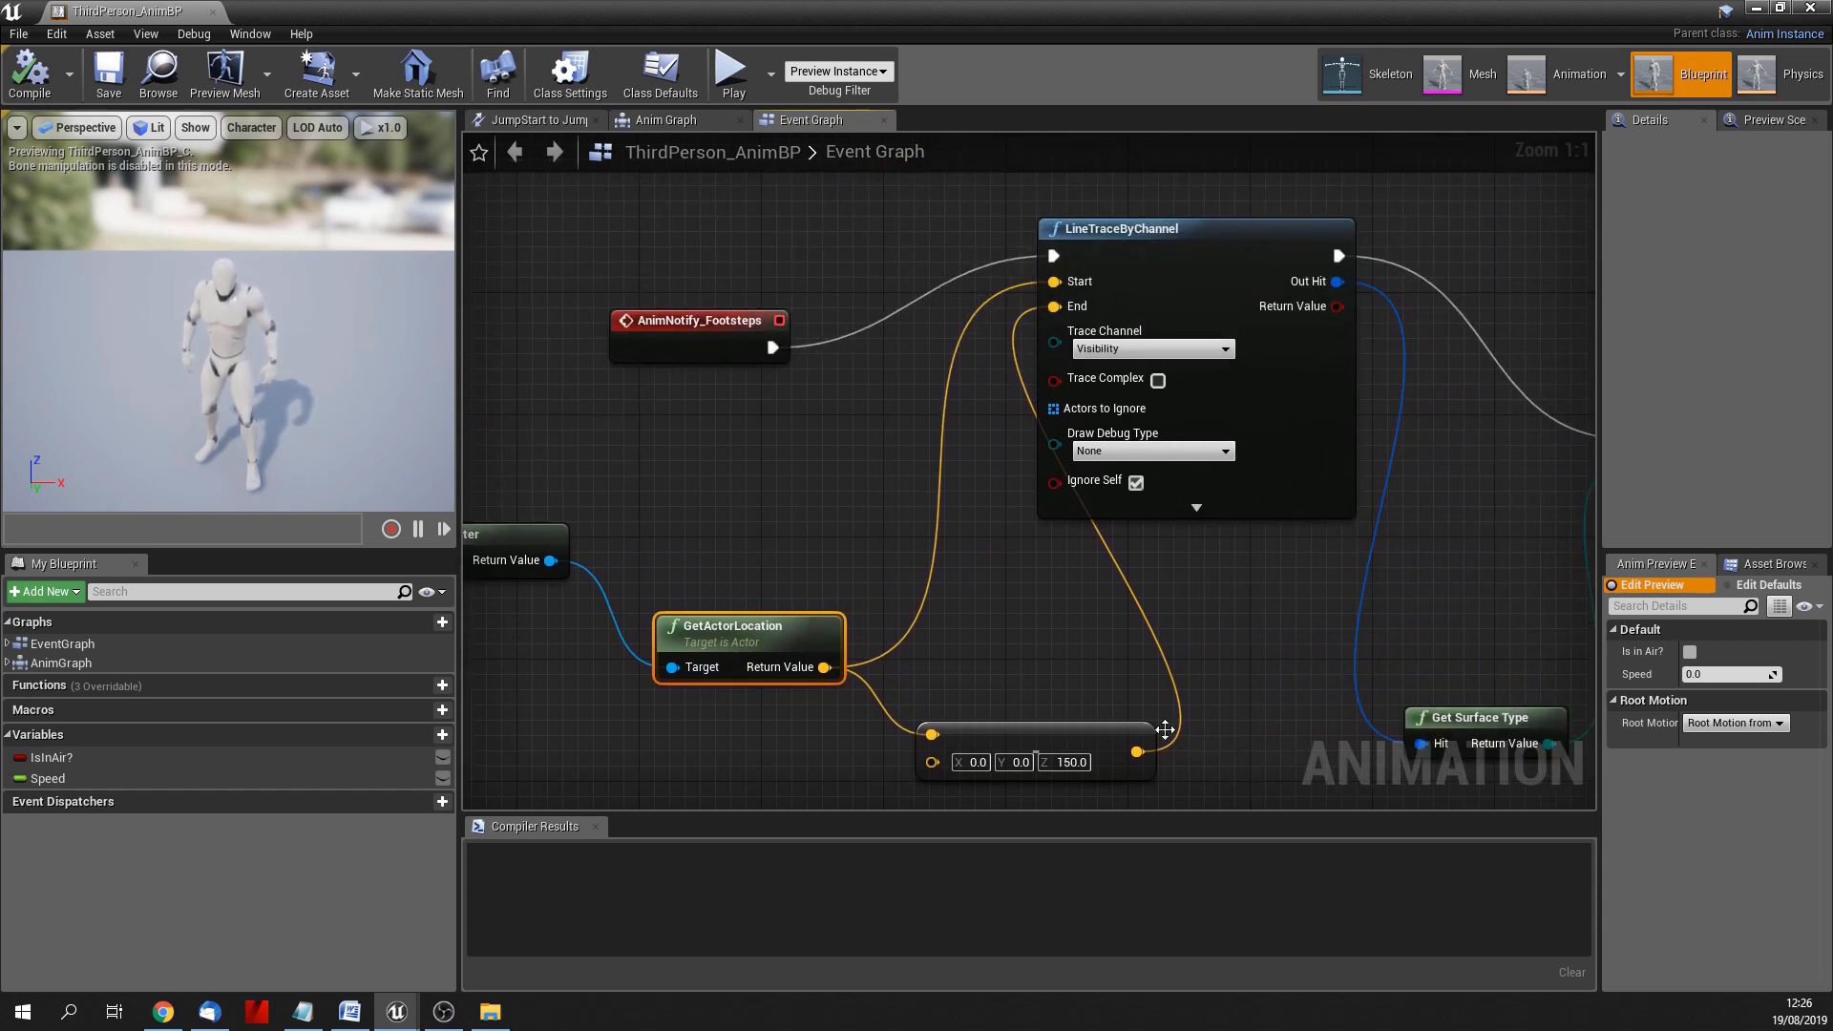
right_click_drag(1088, 797, 1024, 506)
right_click_drag(1215, 343, 839, 233)
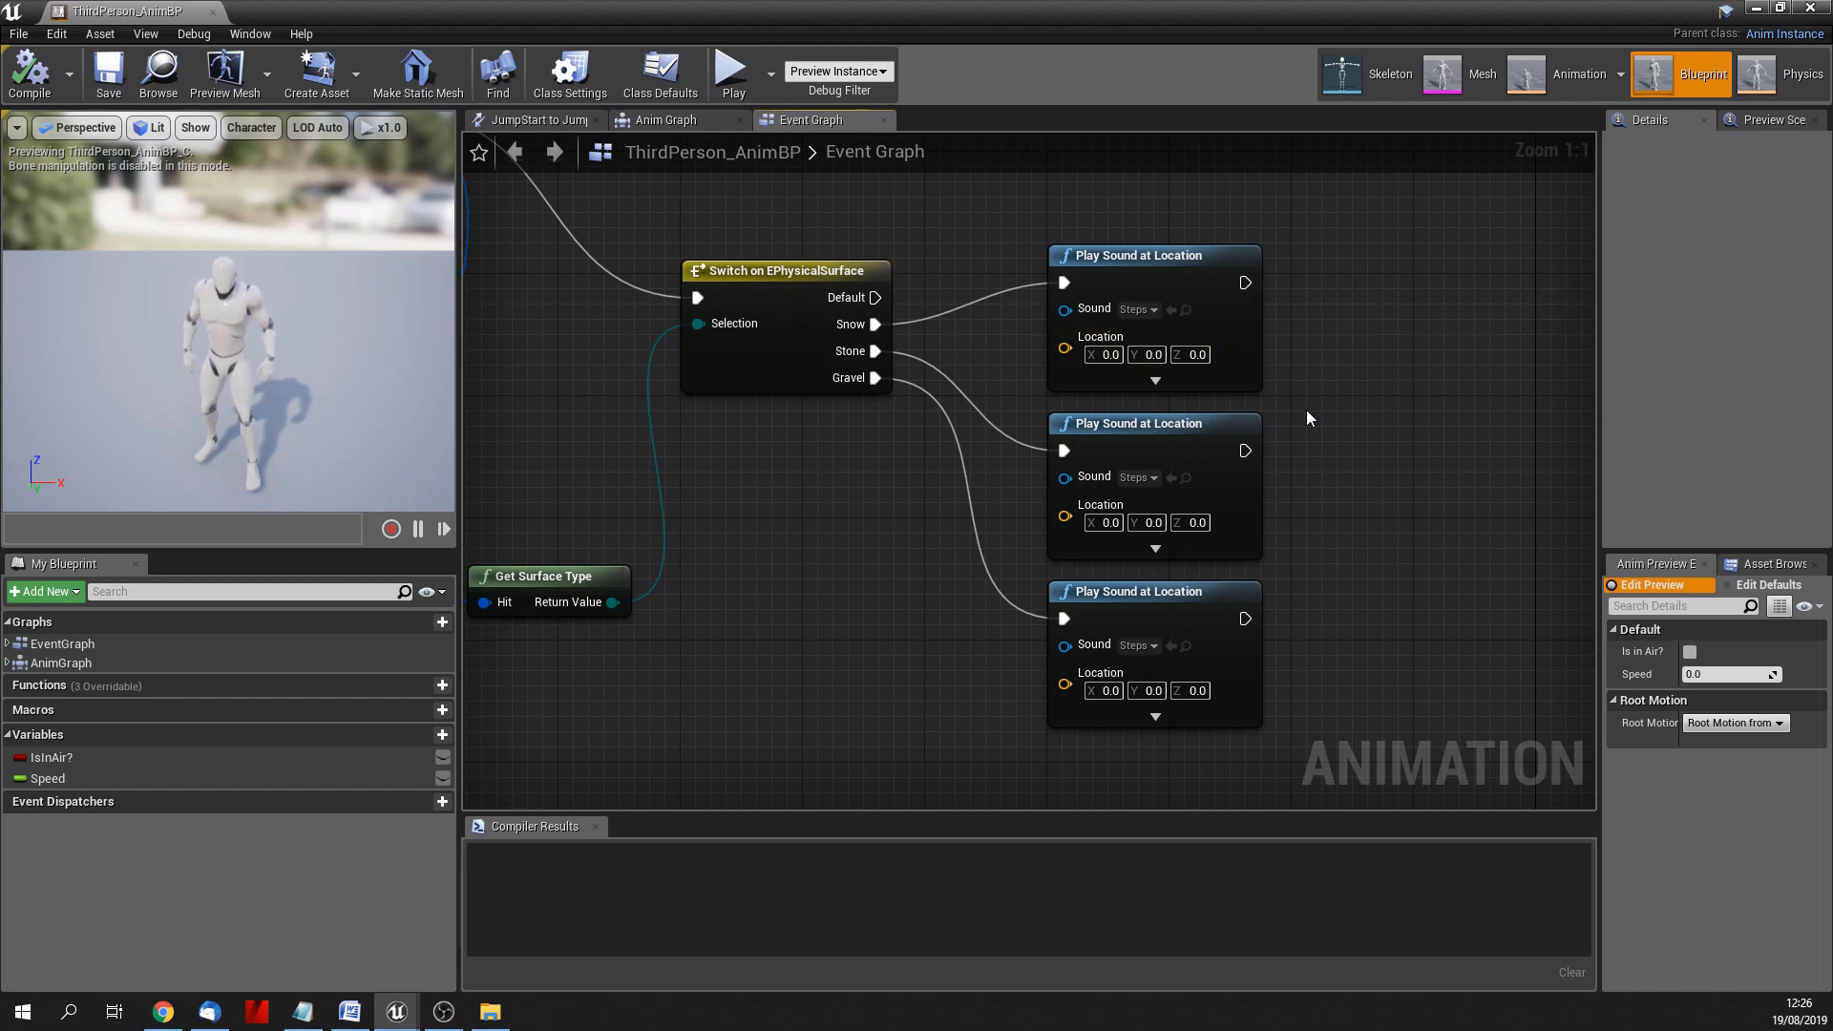
Step: Search for "step" among the sounds available to the Snow branch's Play Sound at Location node, keeping its current sound
left_click(1141, 310)
scroll(1260, 516, "down", 1)
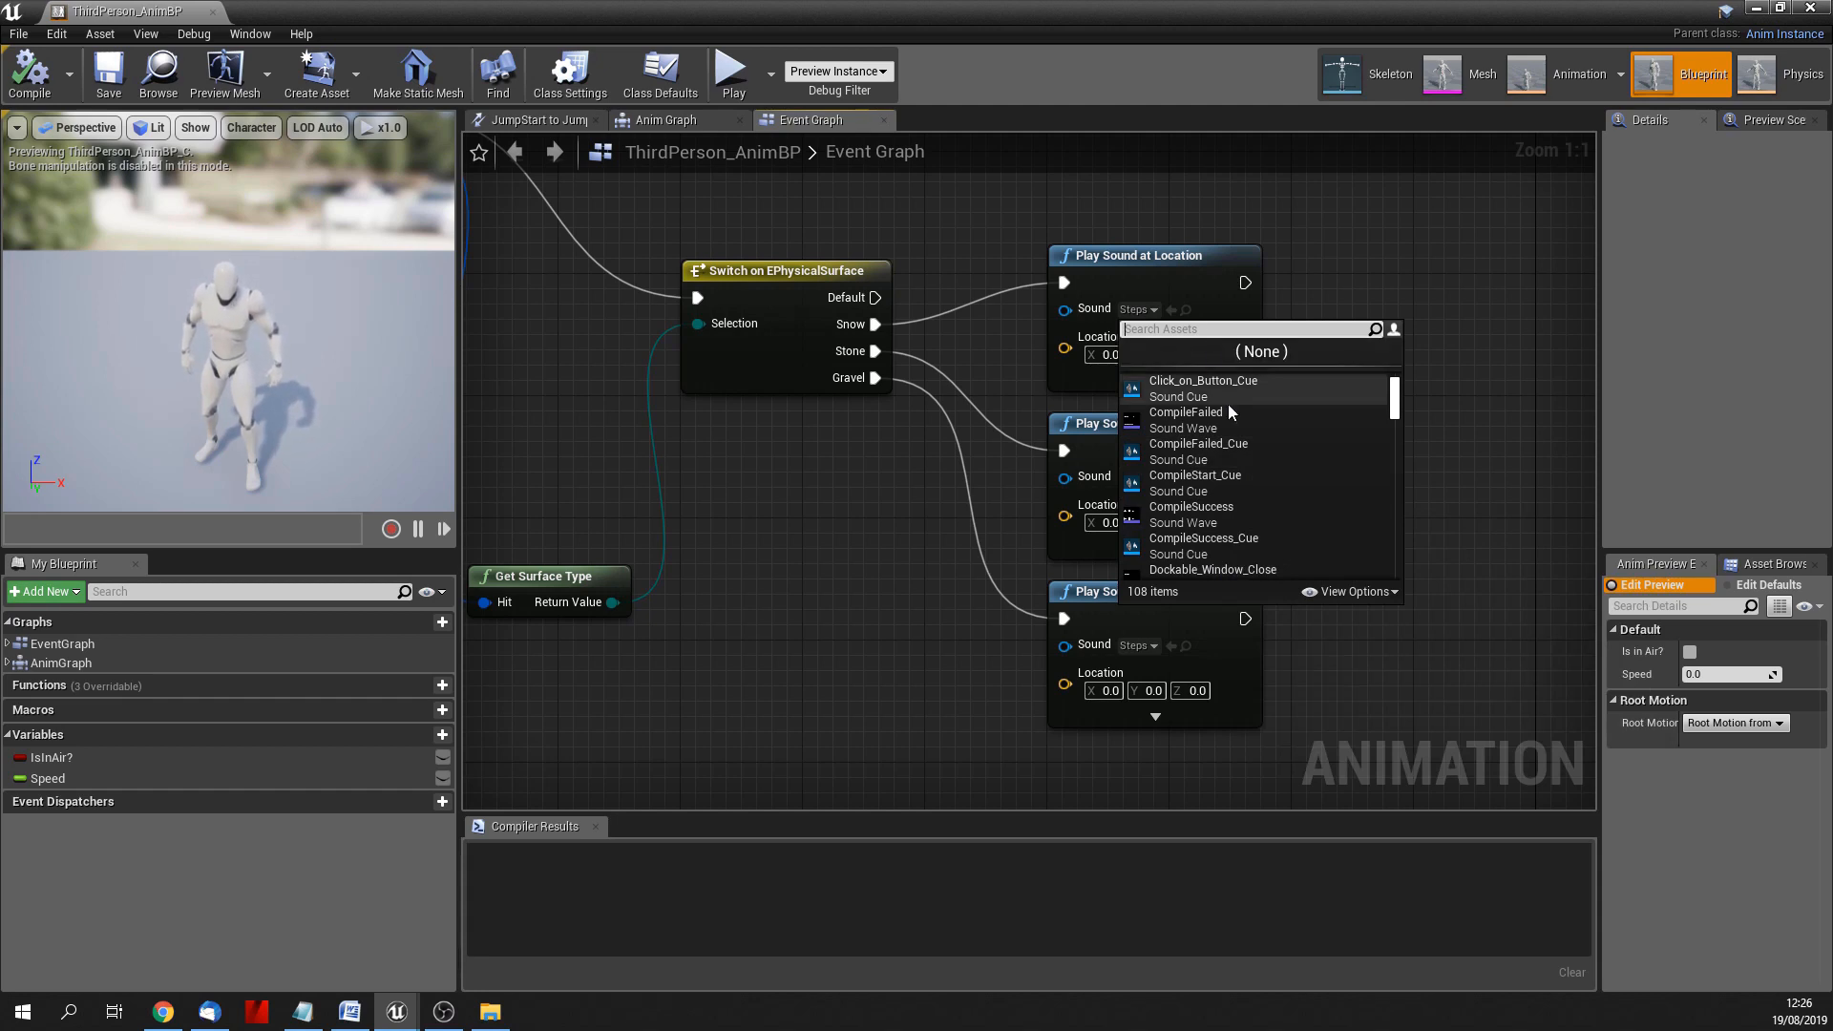
scroll(1194, 381, "up", 1)
type("step")
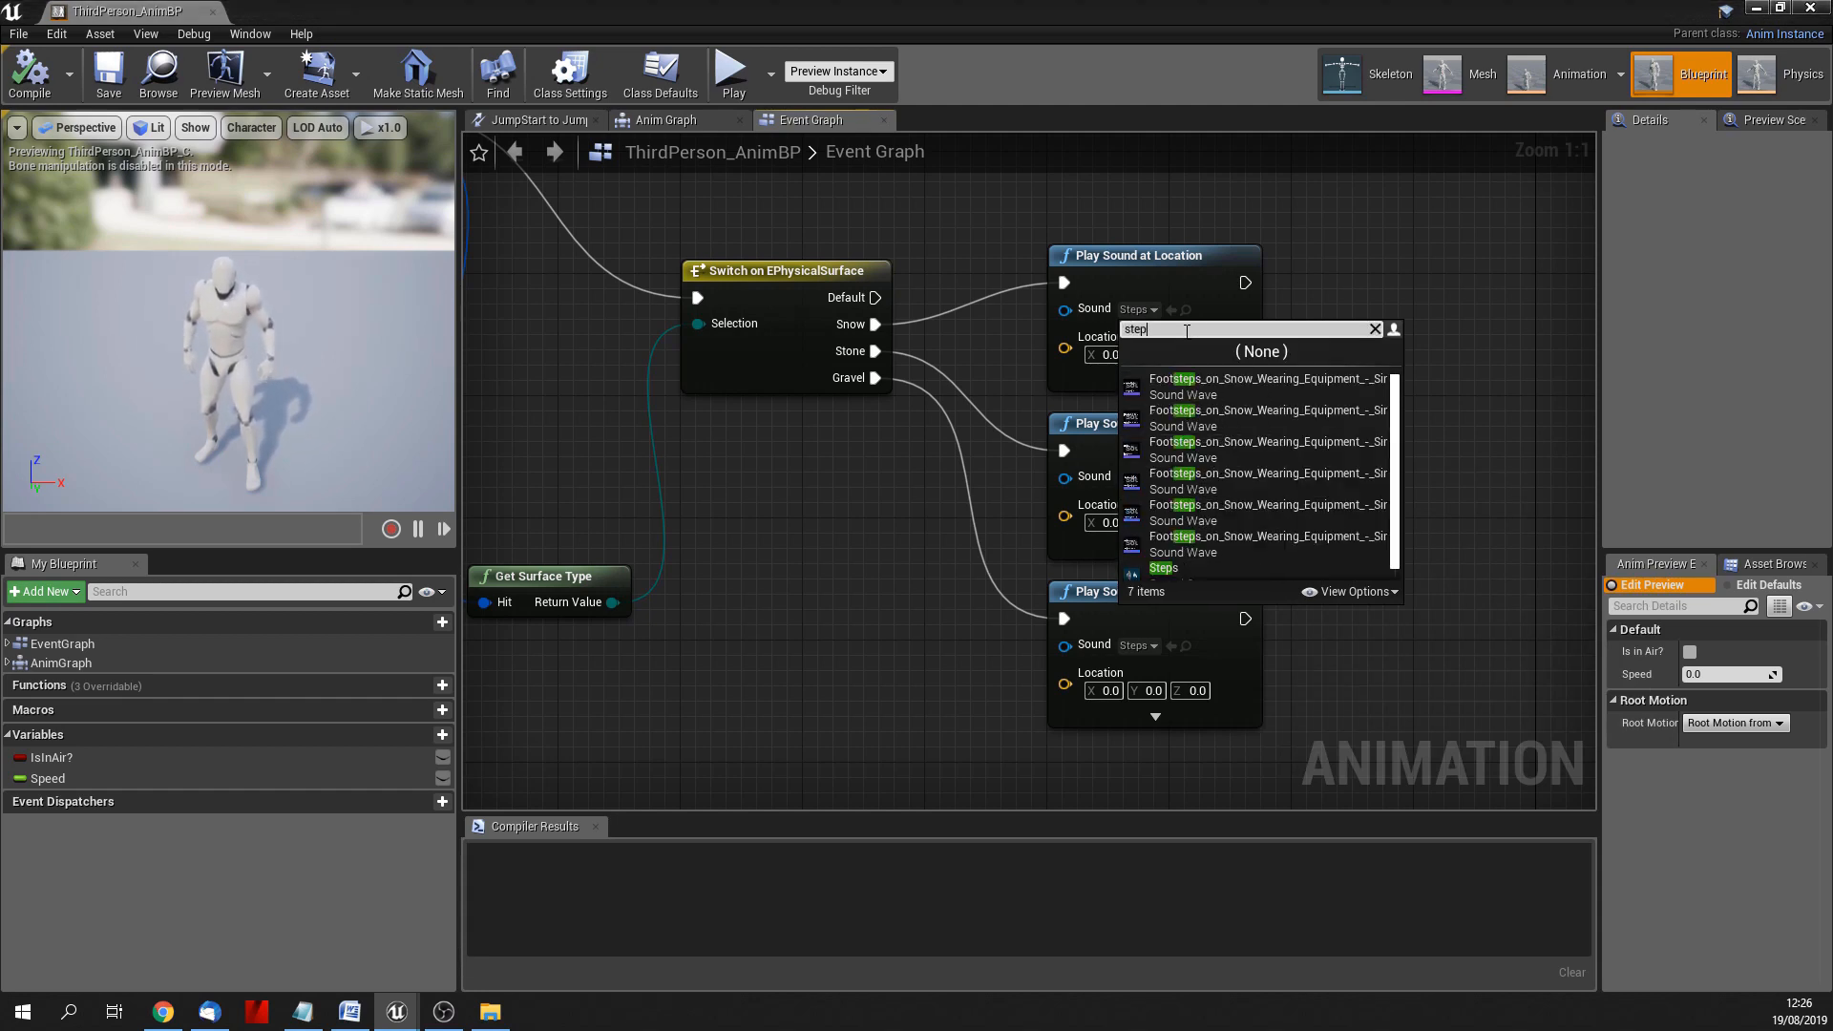
scroll(1321, 427, "down", 1)
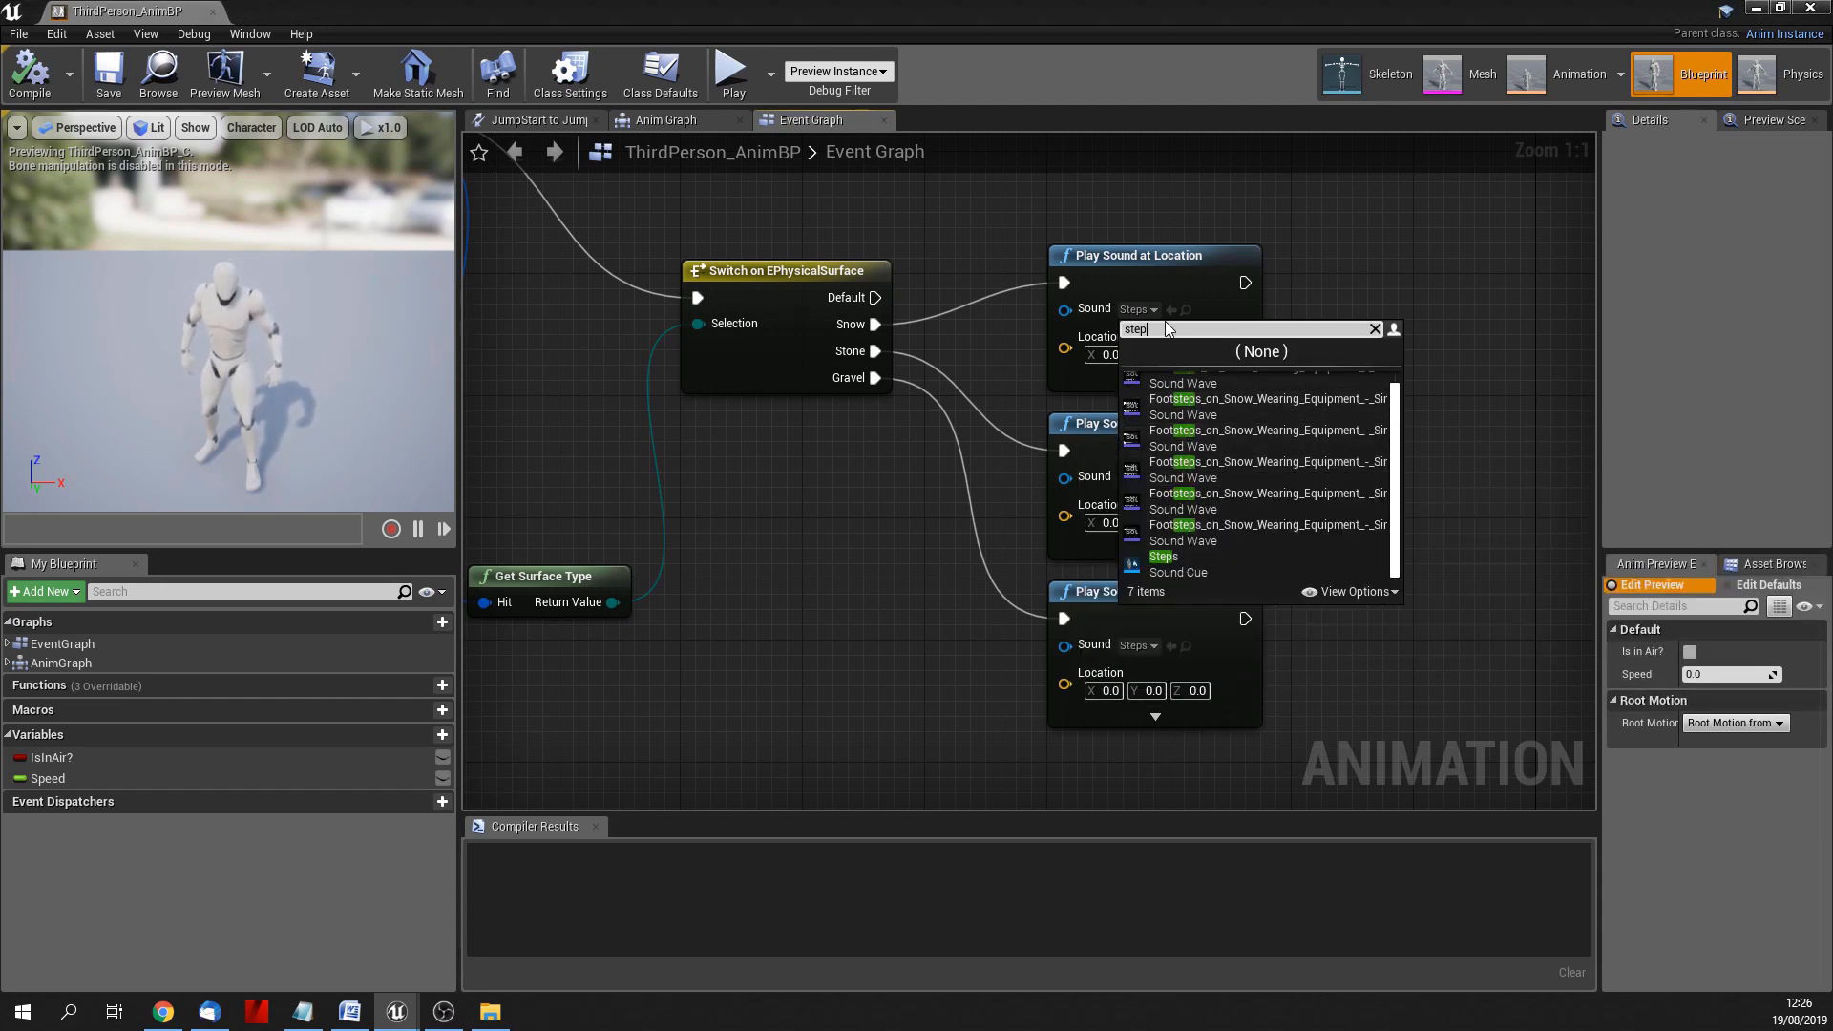
left_click(1441, 403)
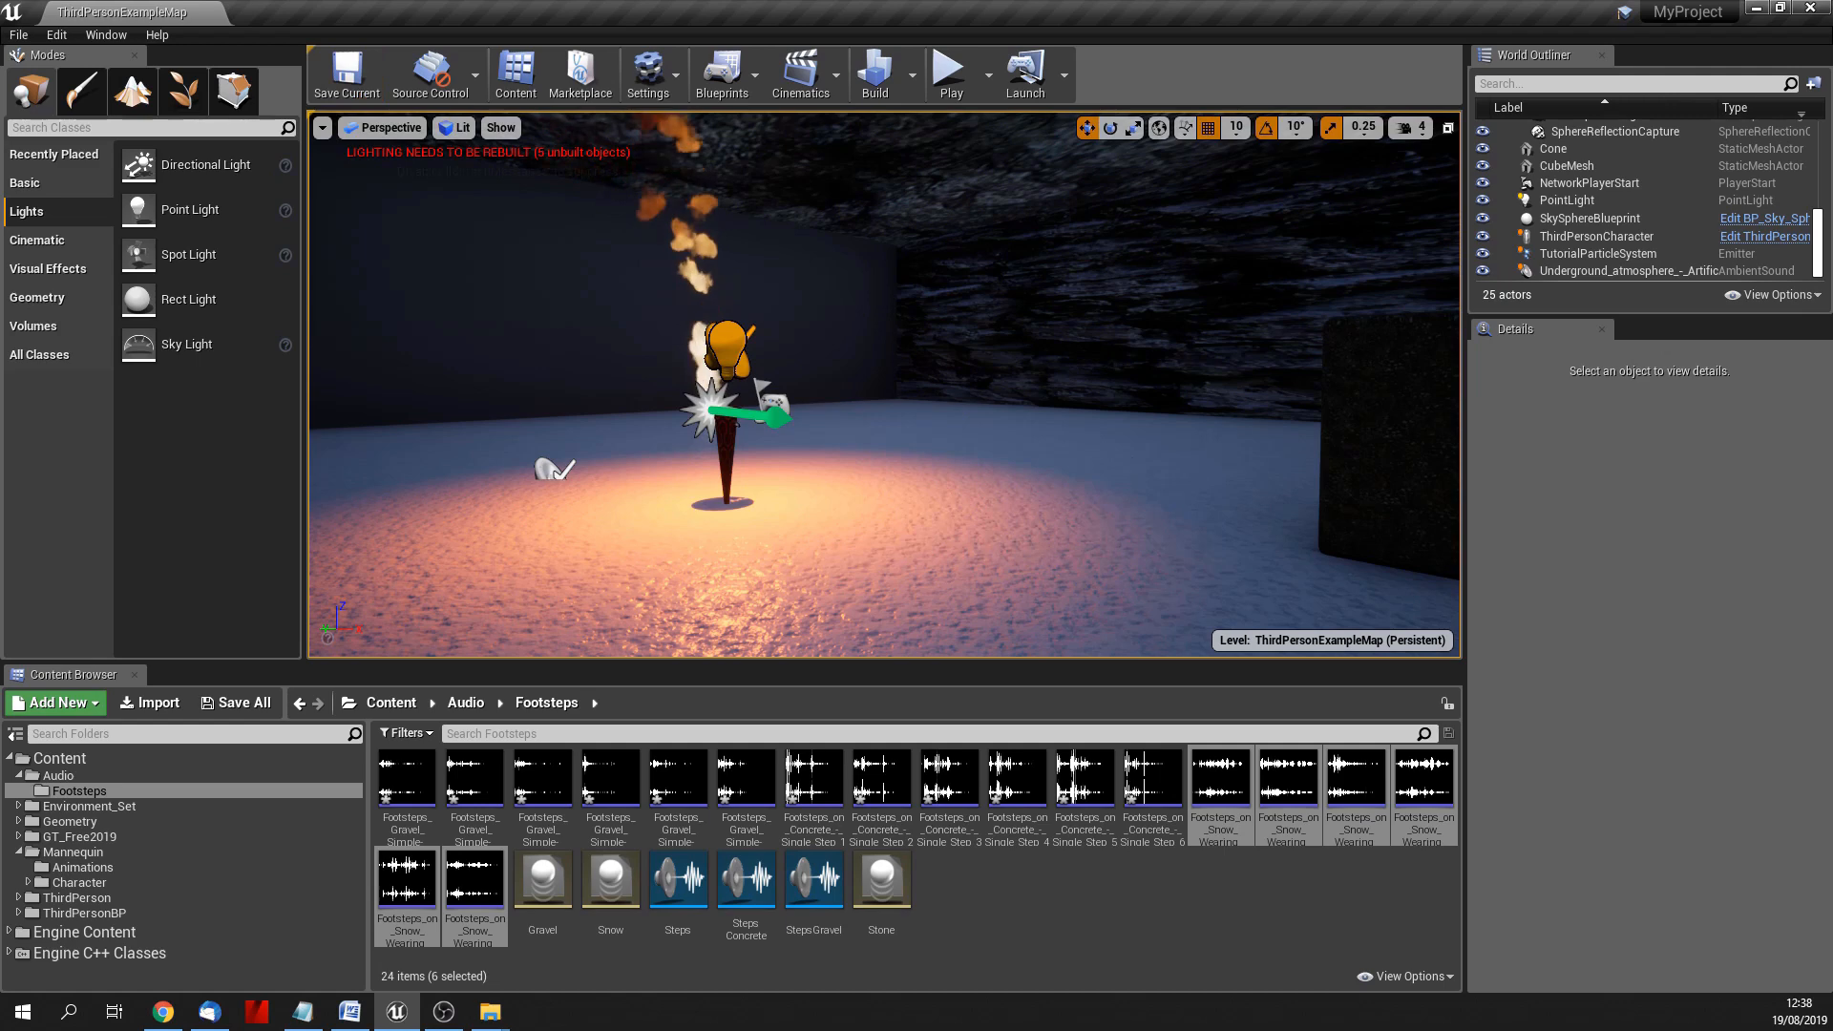
Step: Play the level and run the character across the snow, stairs and raised blocks to test the footstep sounds on each surface
left_click(949, 72)
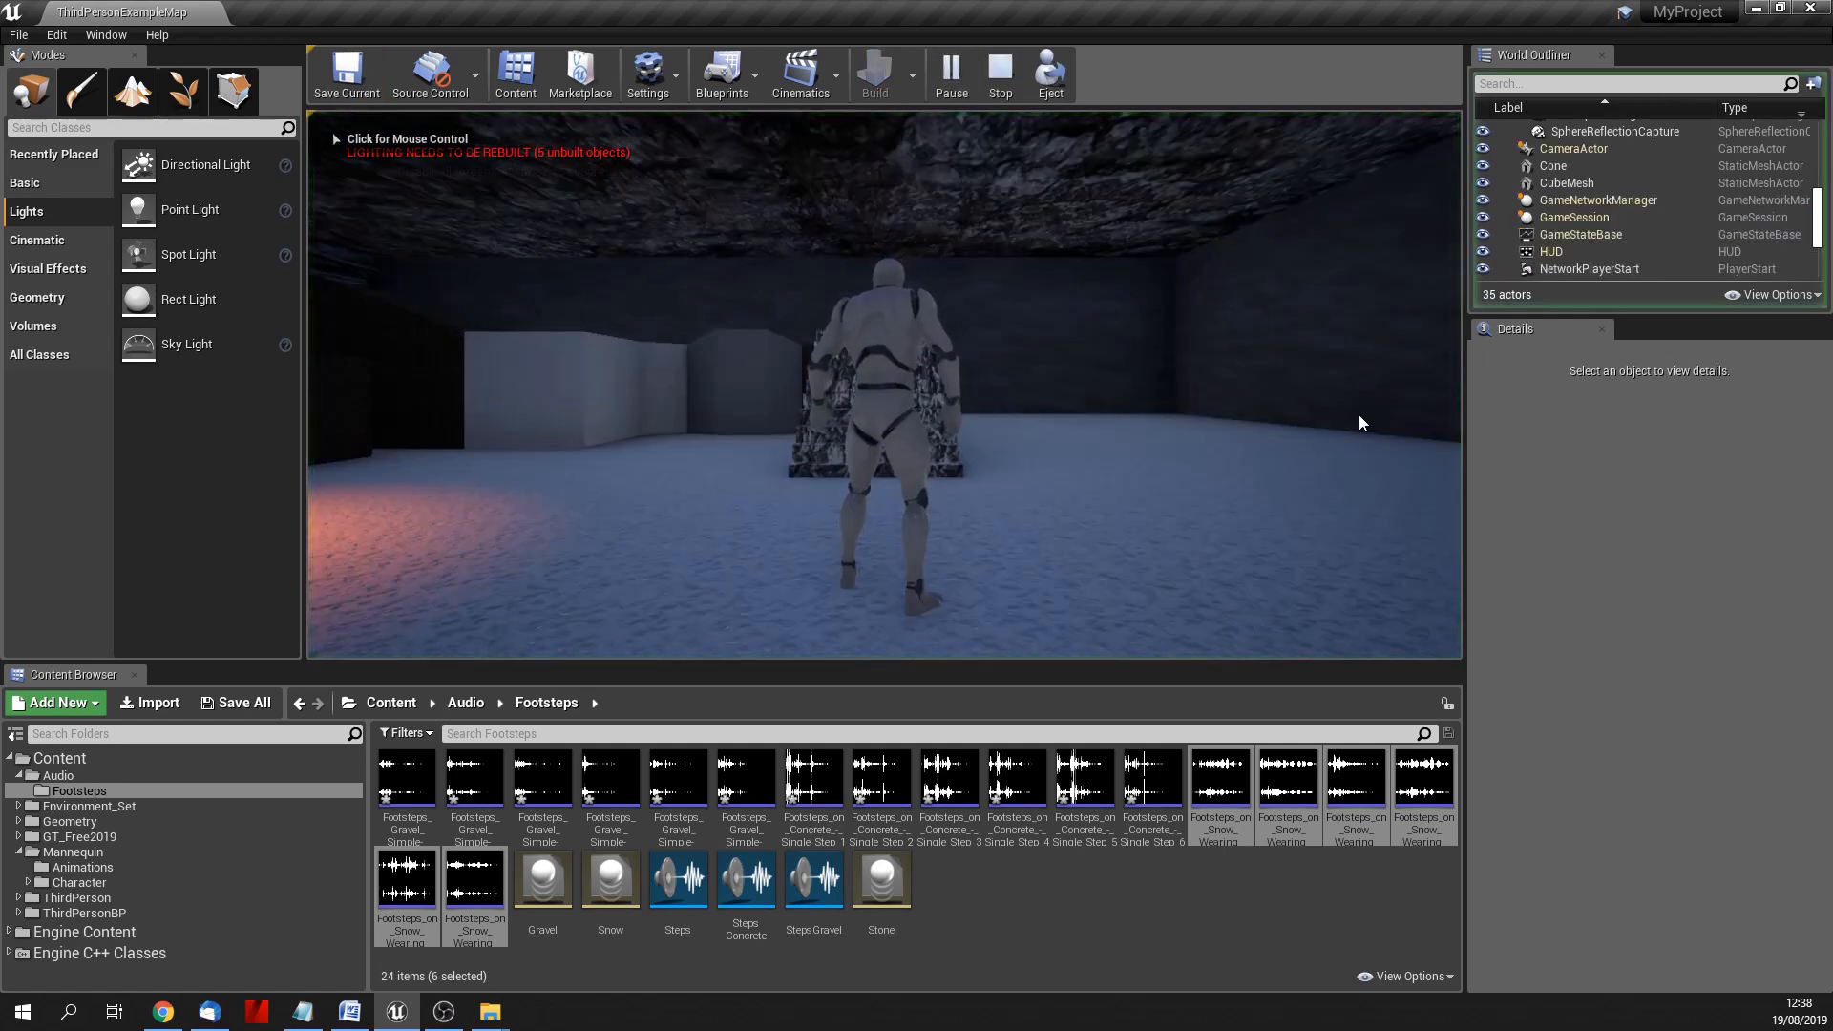
left_click(1349, 416)
key("w")
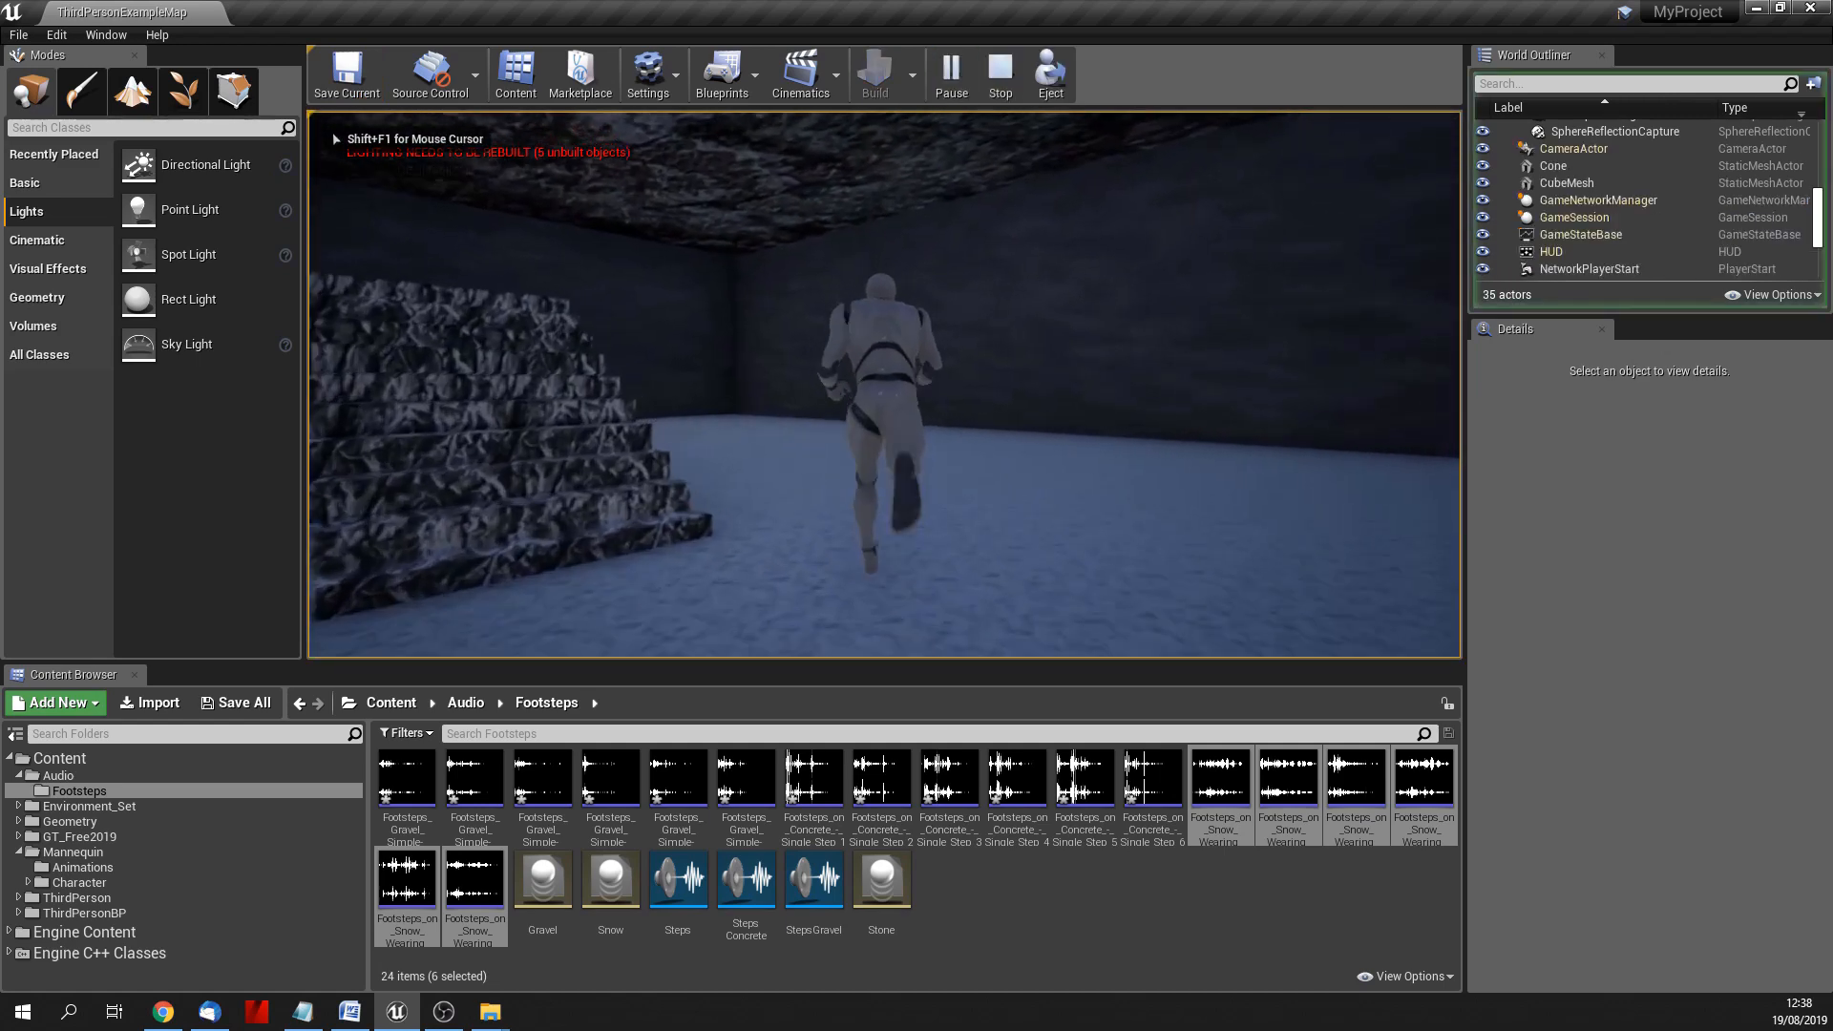
key("w")
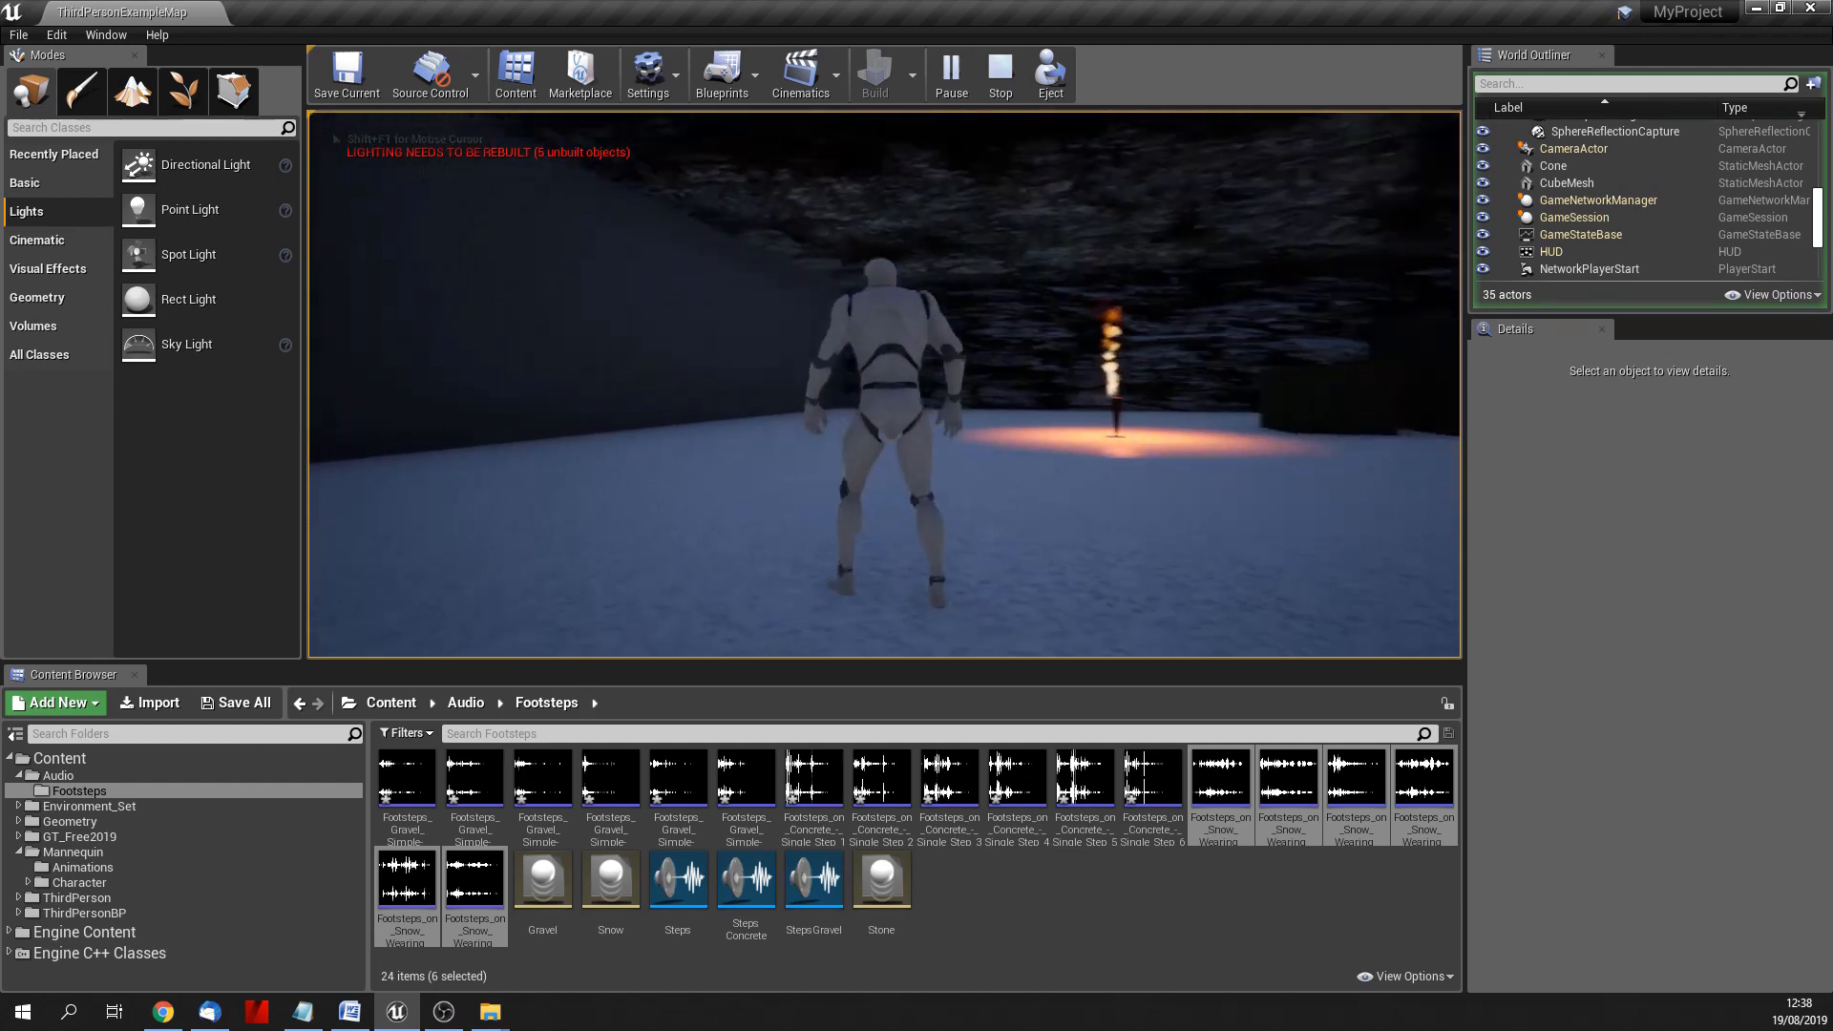
key("w")
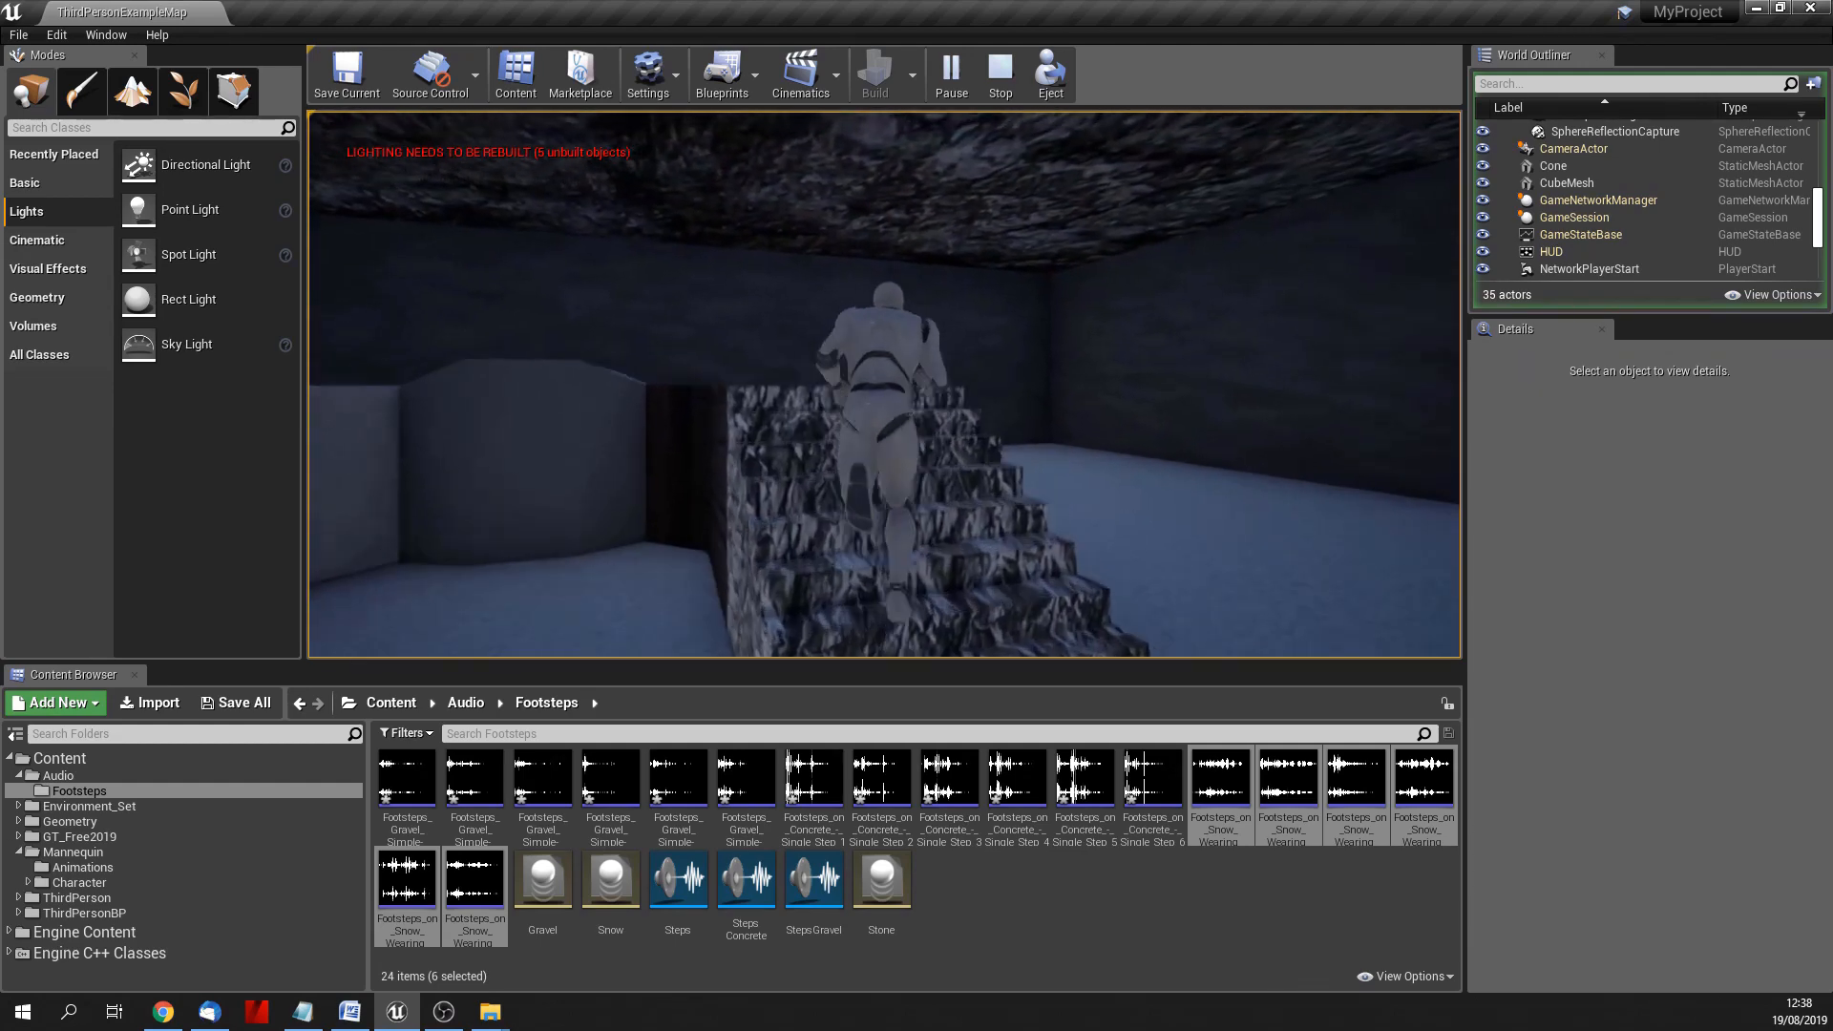
key("w")
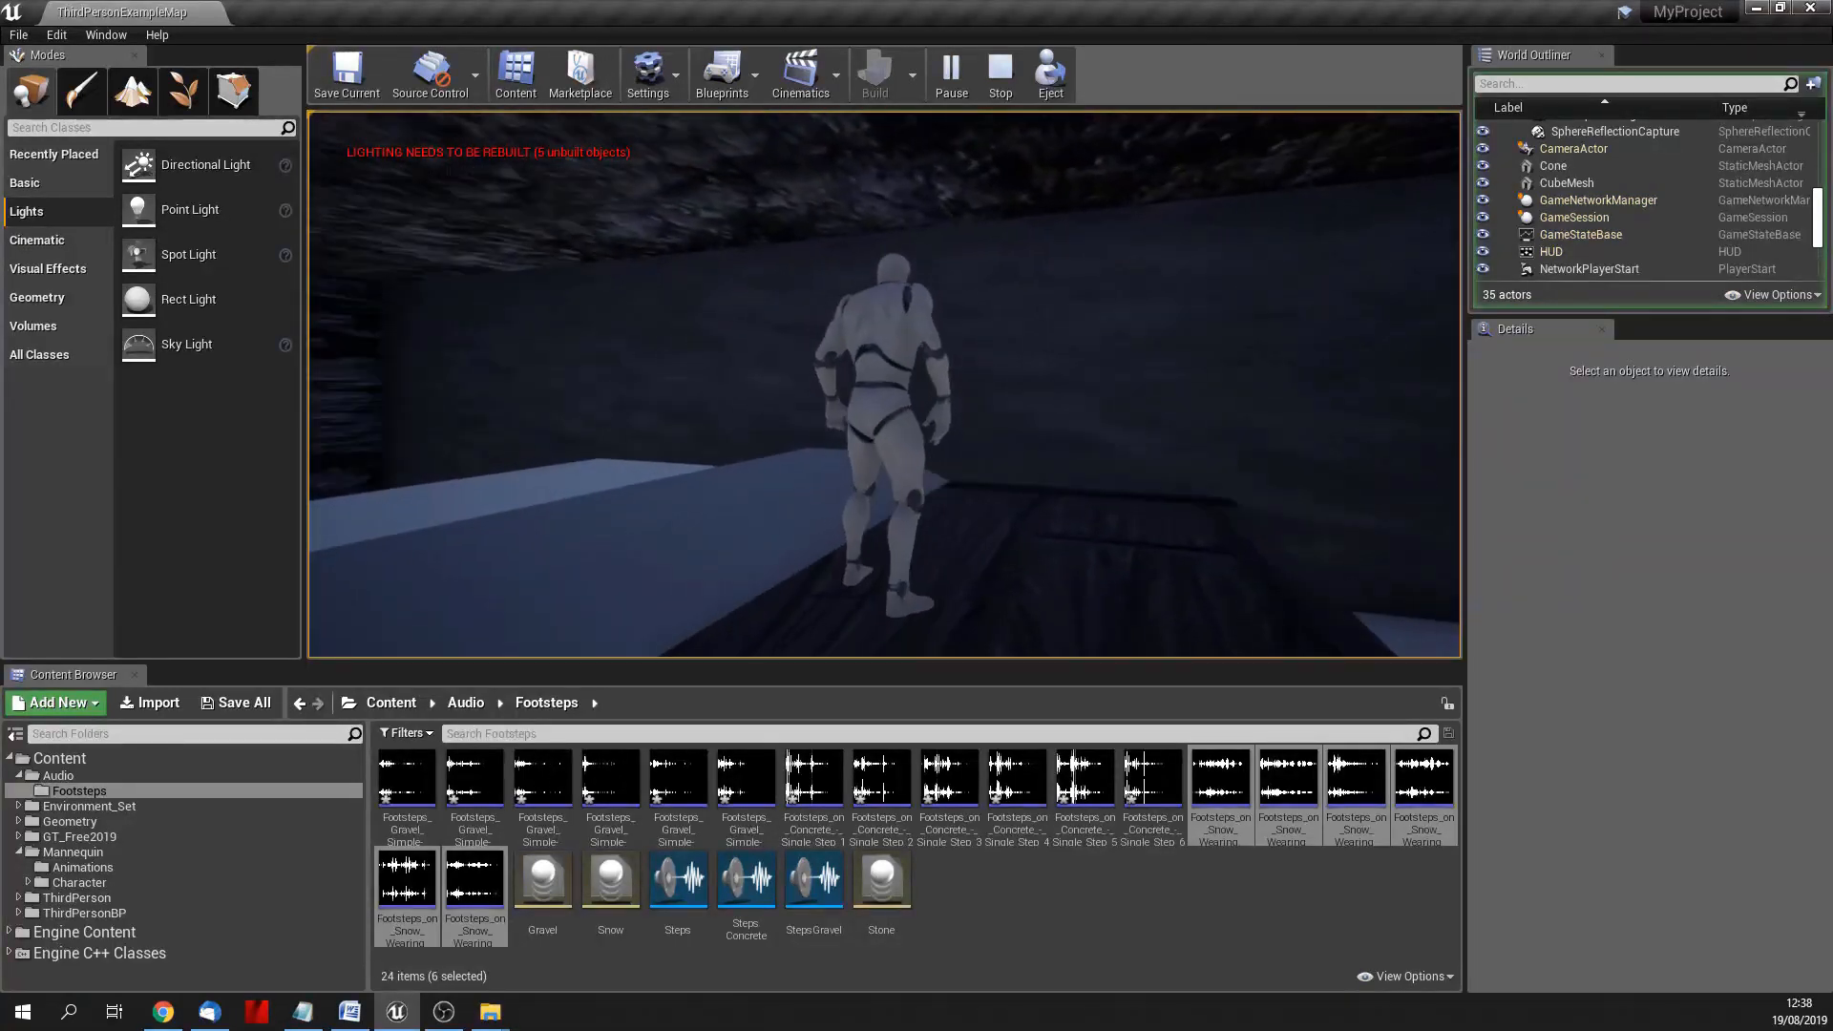
key("w")
key("w")
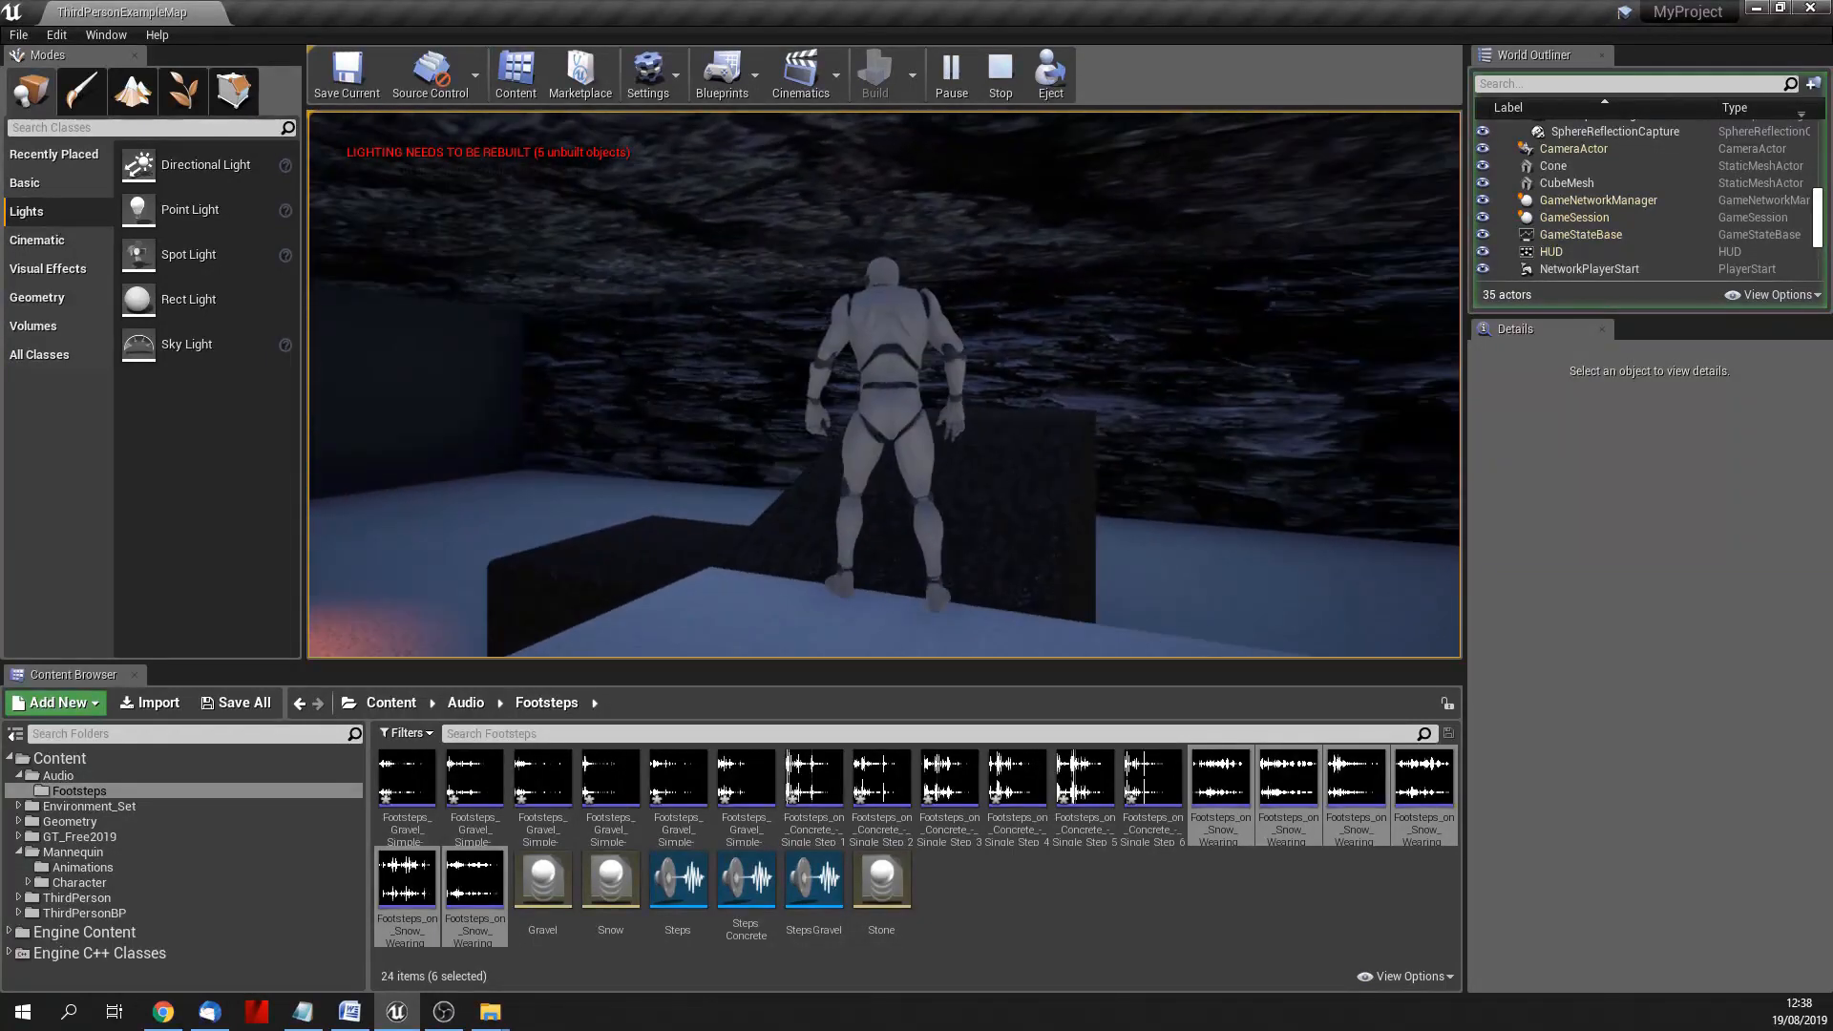
key("w")
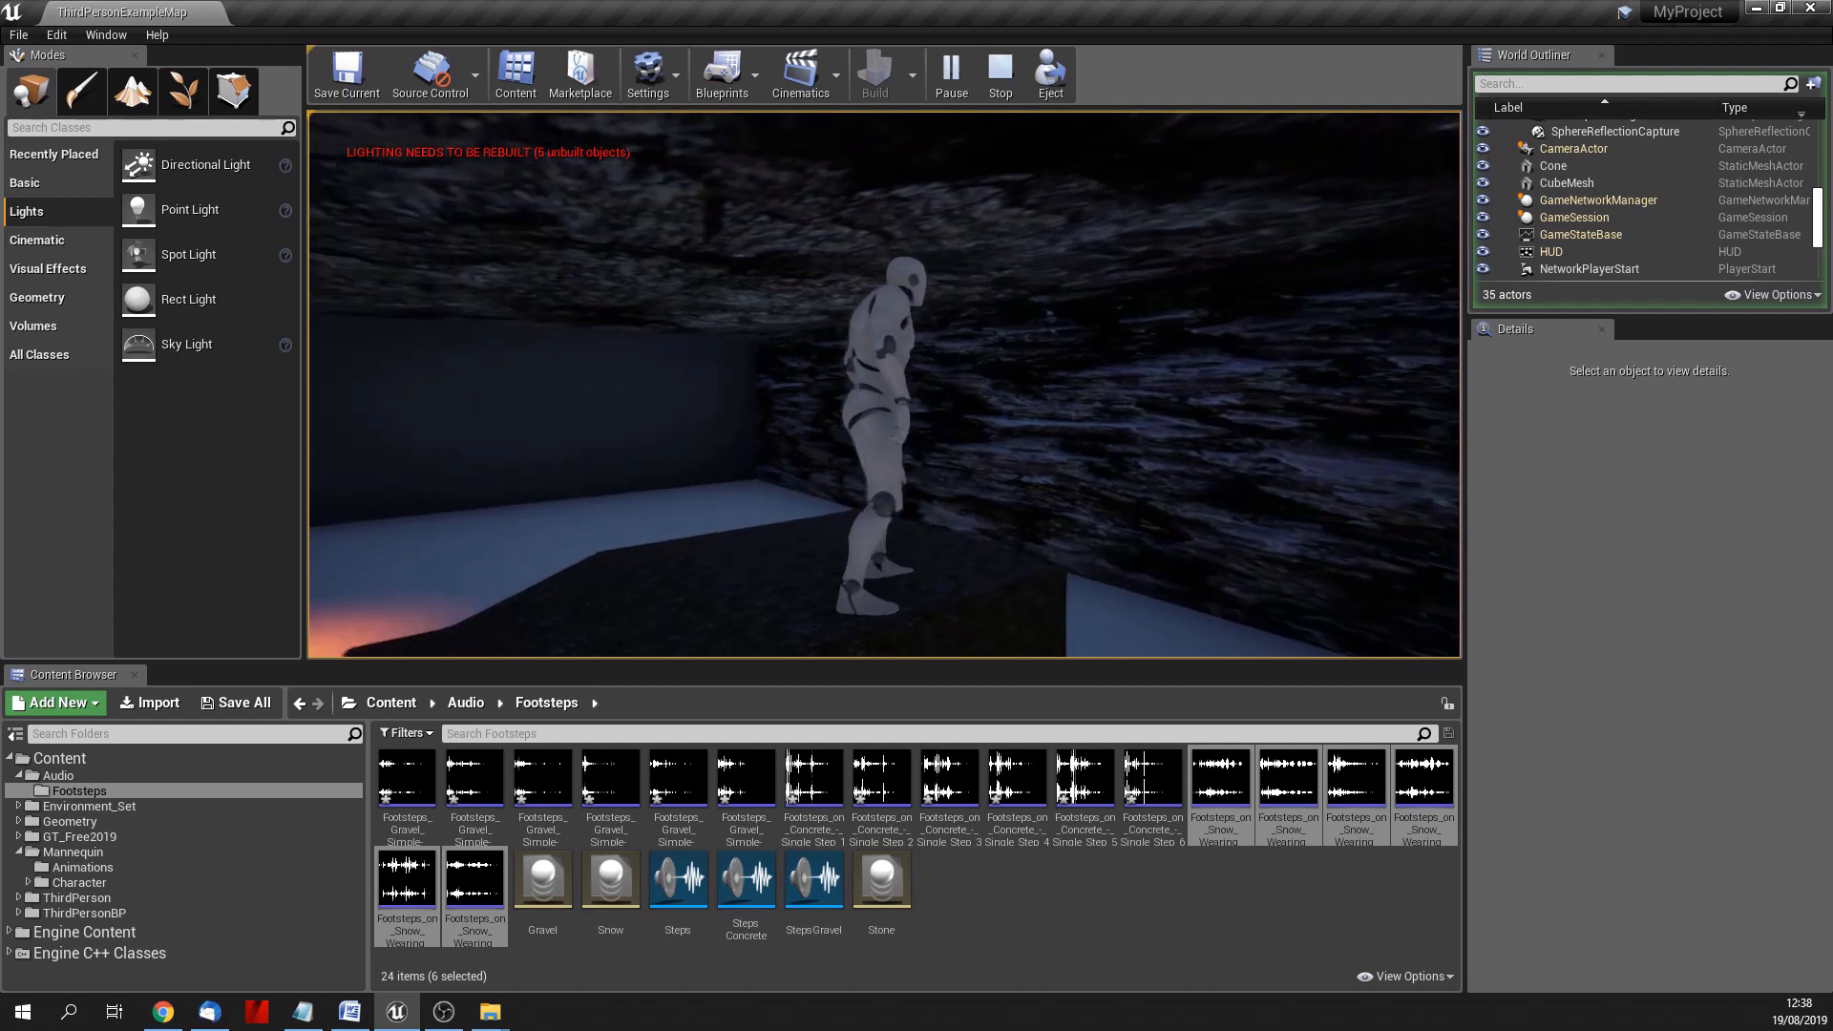
key("w")
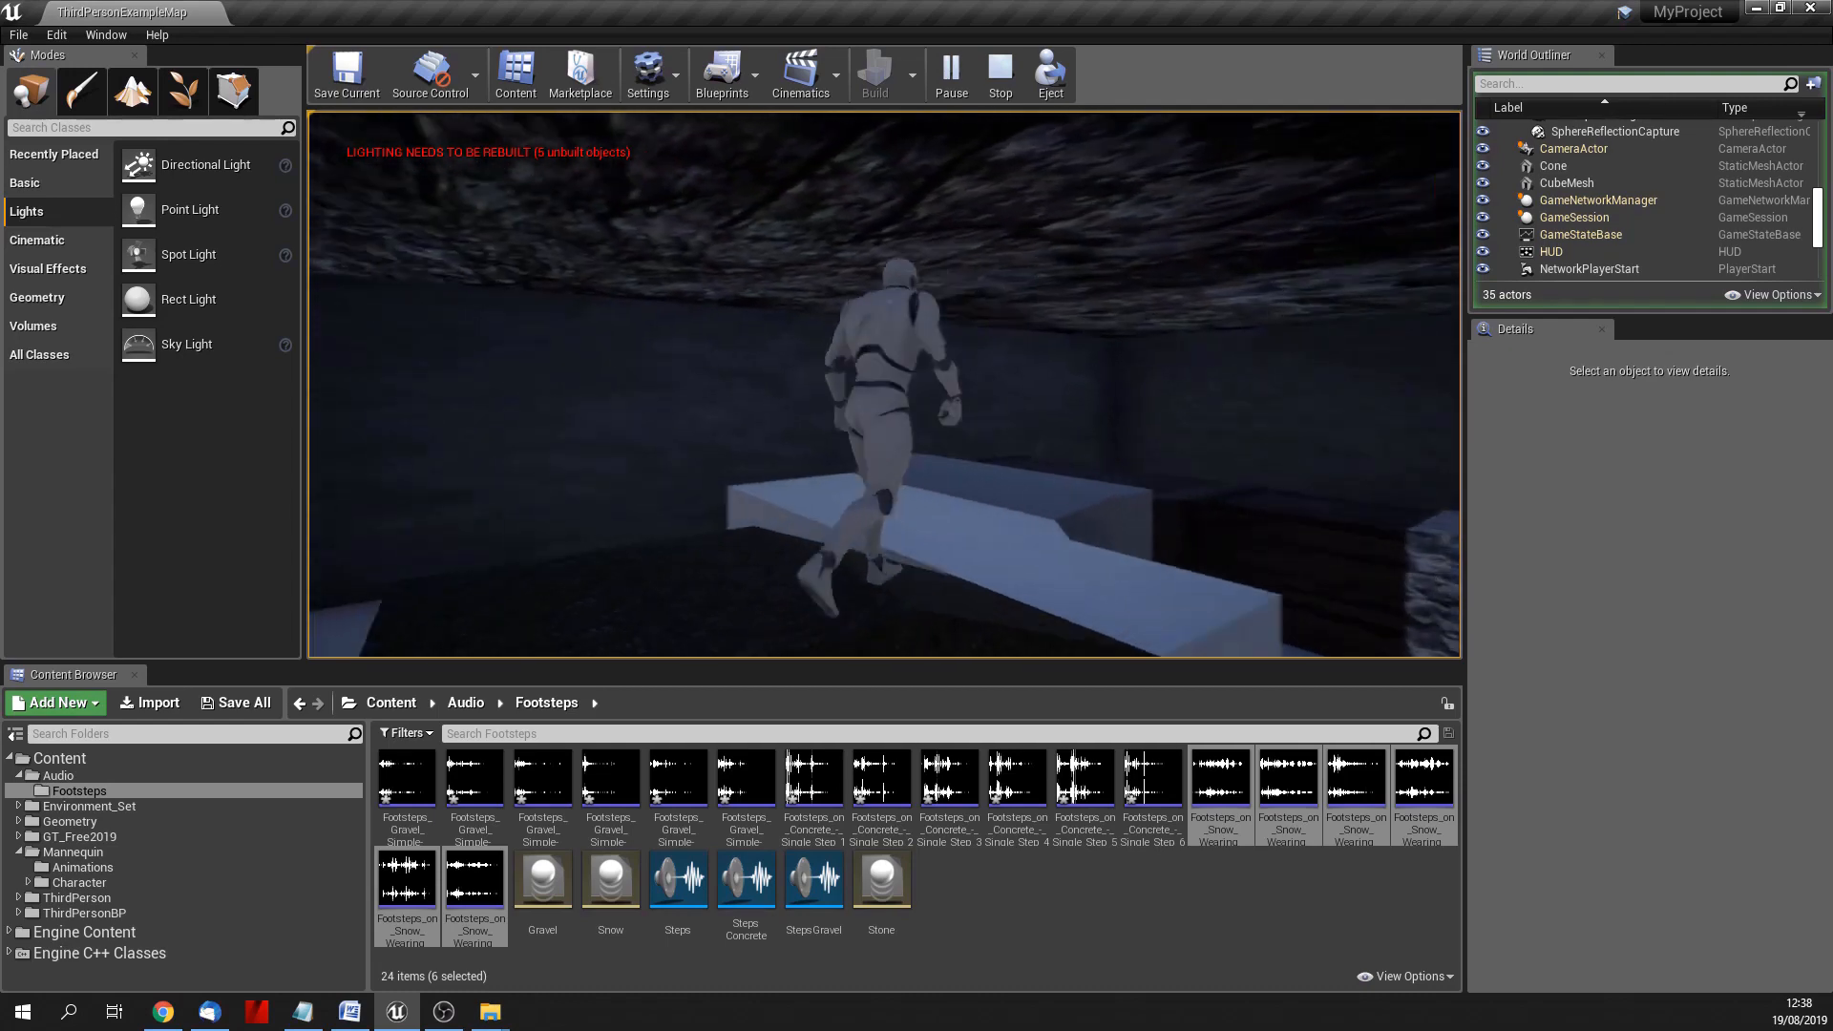
key("w")
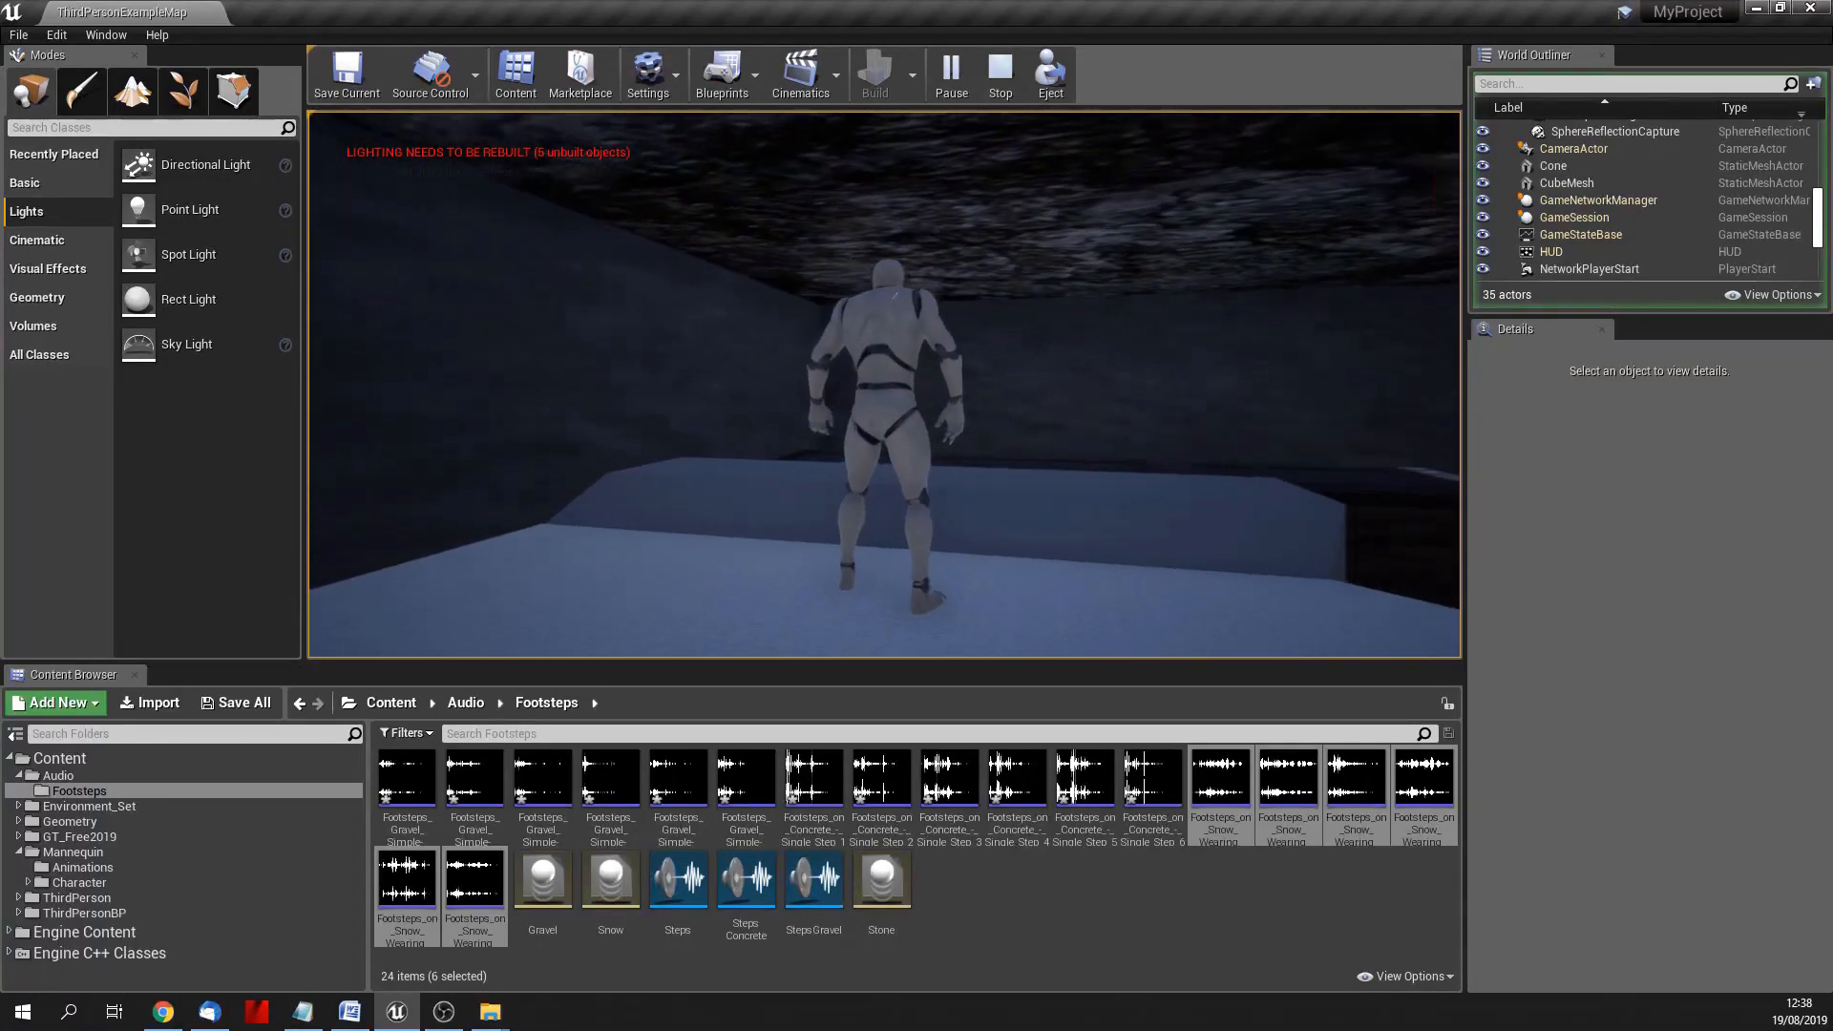